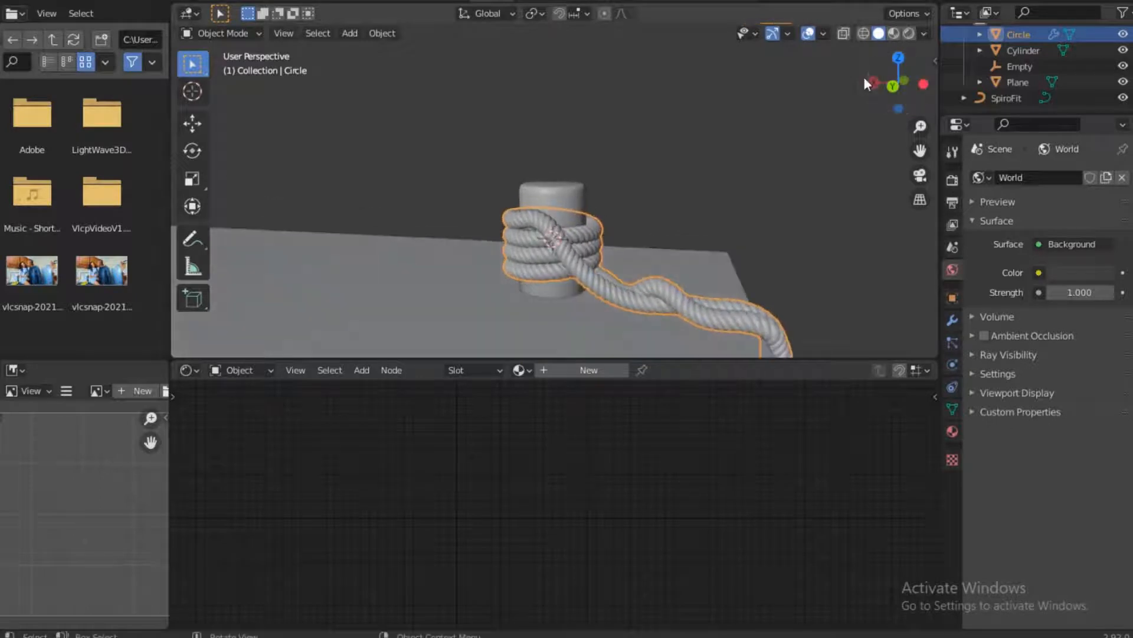
Examine the rope wrapped around the cylinder and the large block beneath it from several angles and distances
{"action": "scroll", "coordinate": [460, 239], "scroll_direction": "down", "scroll_amount": 8}
{"action": "scroll", "coordinate": [439, 172], "scroll_direction": "down", "scroll_amount": 5}
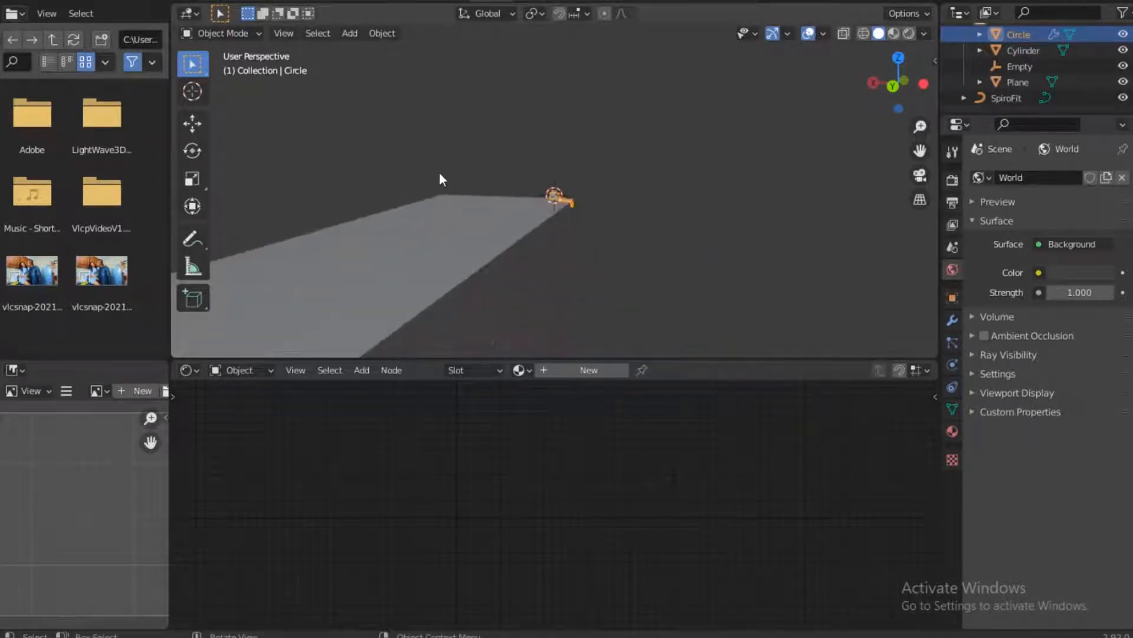
{"action": "scroll", "coordinate": [533, 243], "scroll_direction": "up", "scroll_amount": 2}
{"action": "scroll", "coordinate": [532, 246], "scroll_direction": "up", "scroll_amount": 3}
{"action": "scroll", "coordinate": [537, 263], "scroll_direction": "down", "scroll_amount": 3}
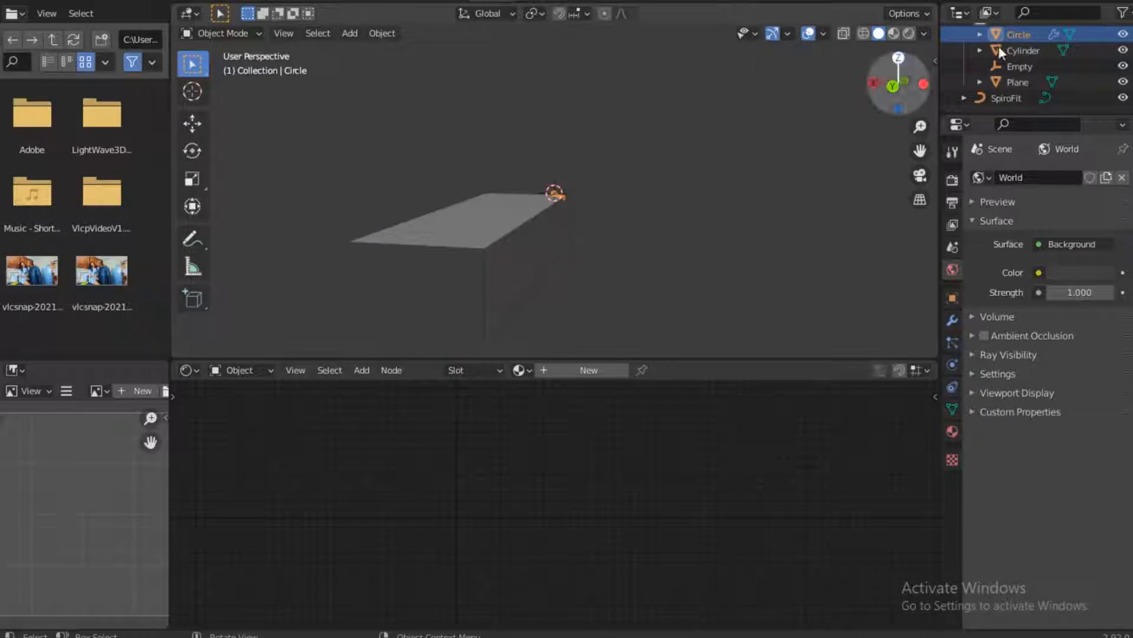
{"action": "left_click_drag", "start_coordinate": [898, 83], "coordinate": [795, 148]}
{"action": "scroll", "coordinate": [576, 195], "scroll_direction": "up", "scroll_amount": 10}
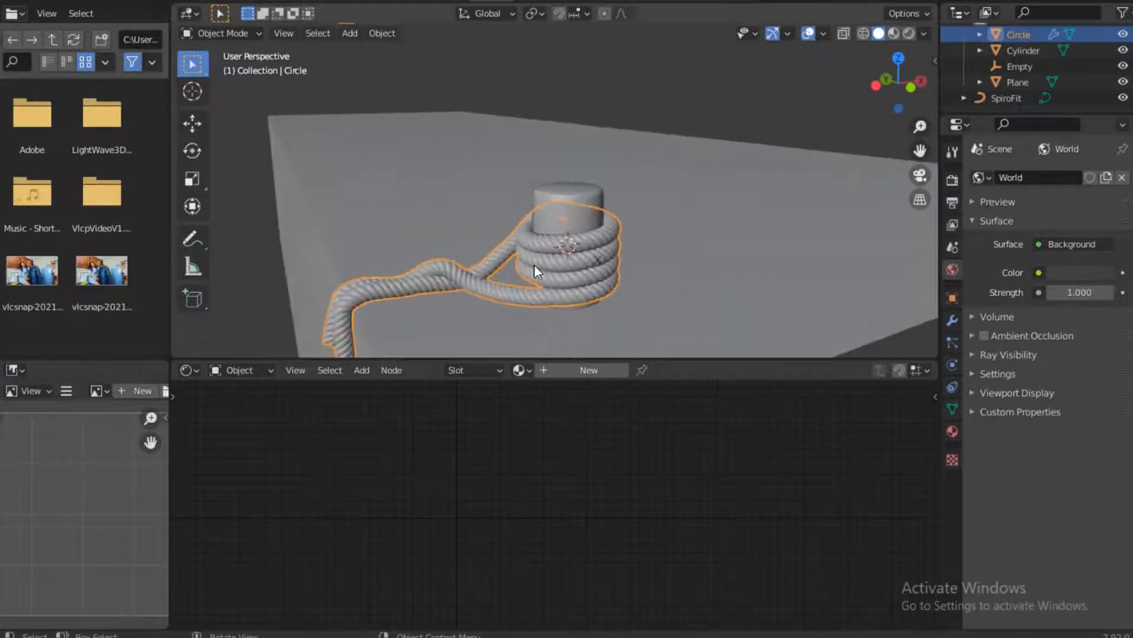
{"action": "scroll", "coordinate": [536, 270], "scroll_direction": "up", "scroll_amount": 1}
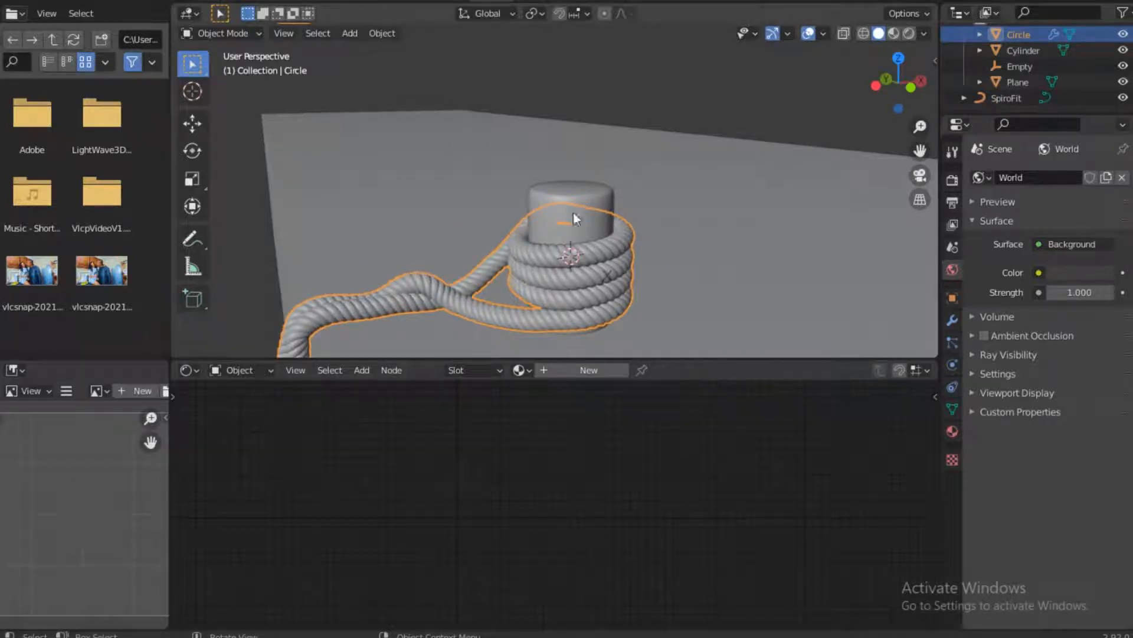
Create a new node-based material for the rope object
{"action": "left_click", "coordinate": [951, 342]}
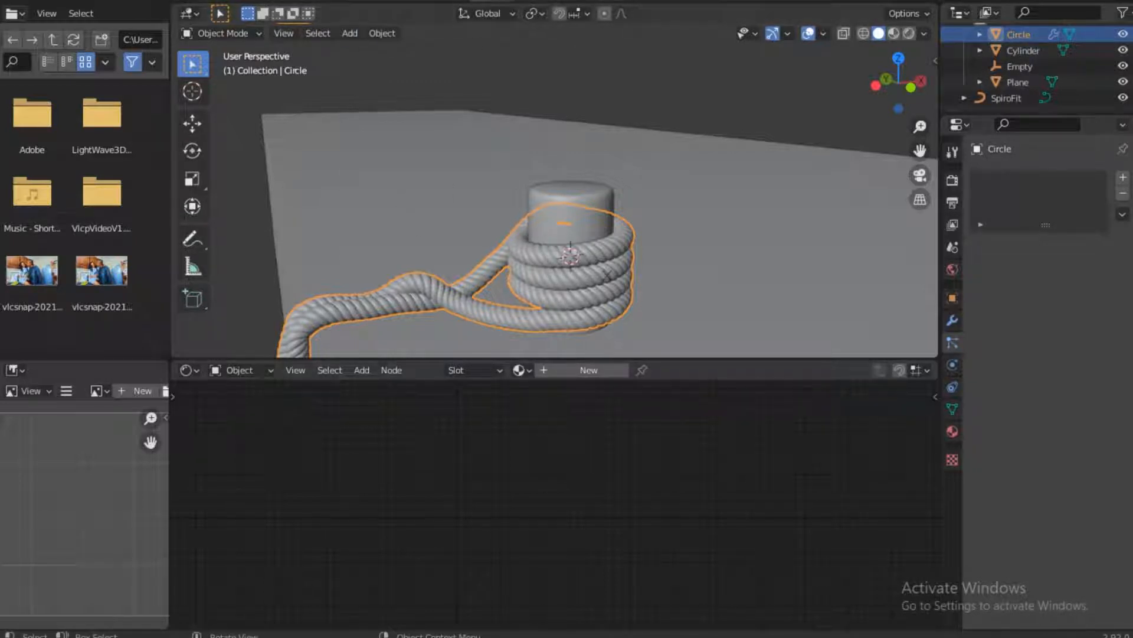
{"action": "left_click", "coordinate": [579, 370]}
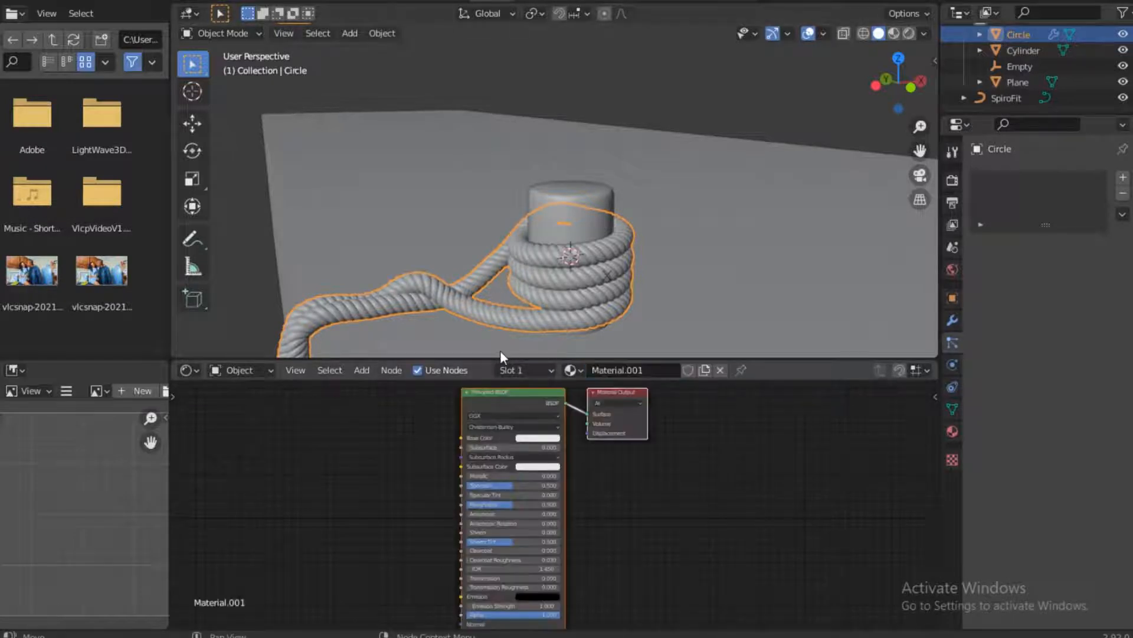
{"action": "left_click_drag", "start_coordinate": [320, 414], "coordinate": [748, 478]}
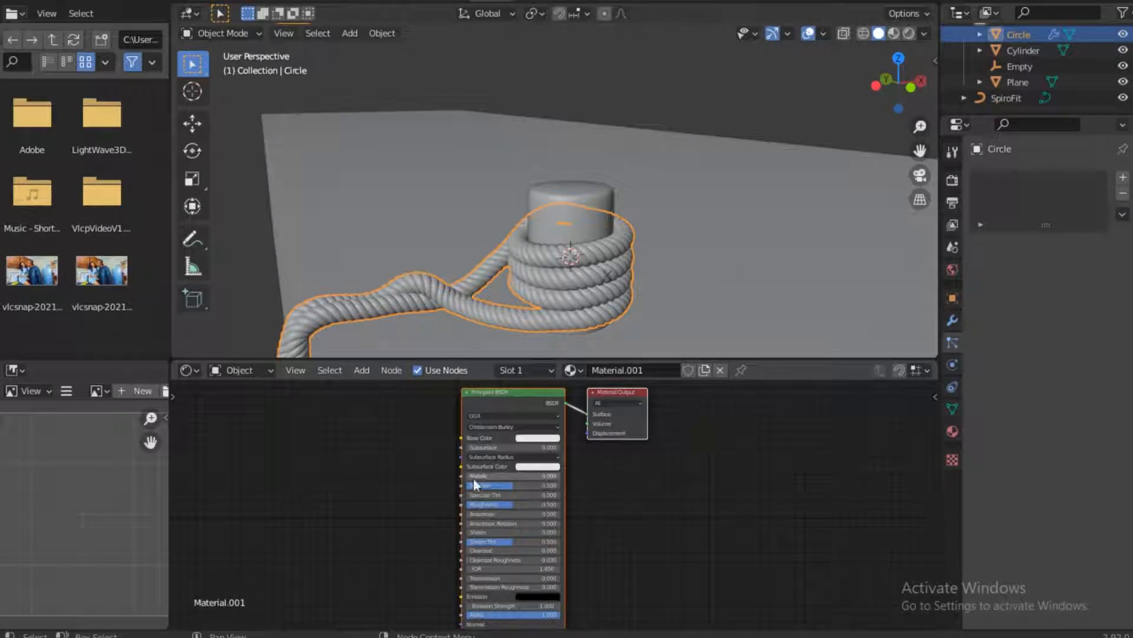
Switch to File Explorer and bring Rope001_4K_Displacement.jpg from E:\Image Textures\Rope001_4K-JPG into the rope material's node tree
{"action": "middle_click_drag", "start_coordinate": [437, 549], "coordinate": [446, 430]}
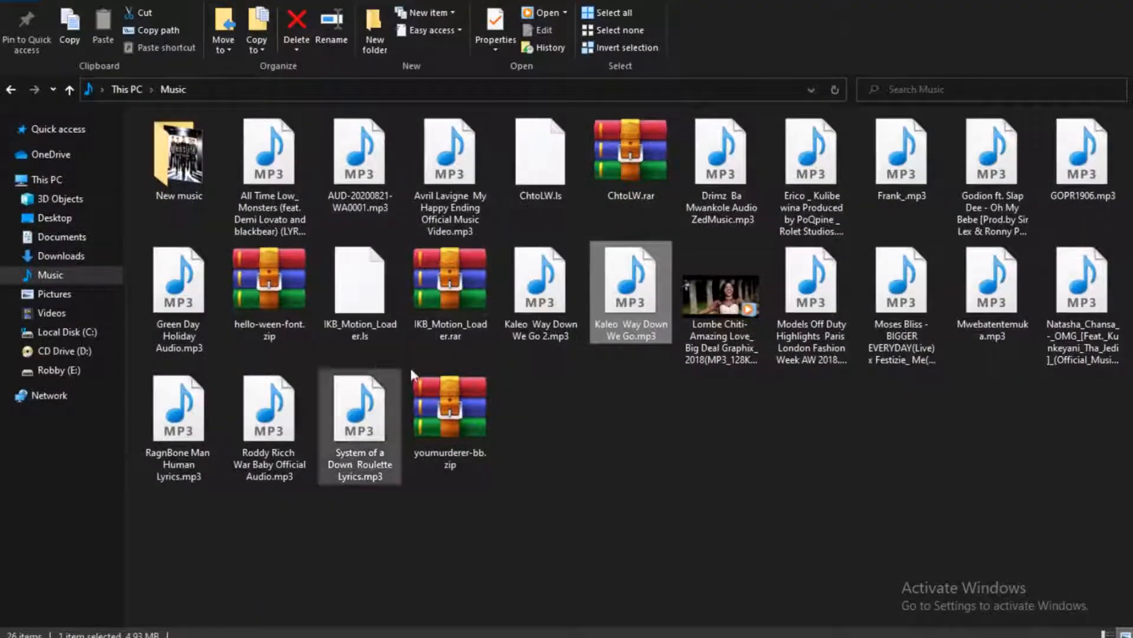
{"action": "left_click", "coordinate": [70, 367]}
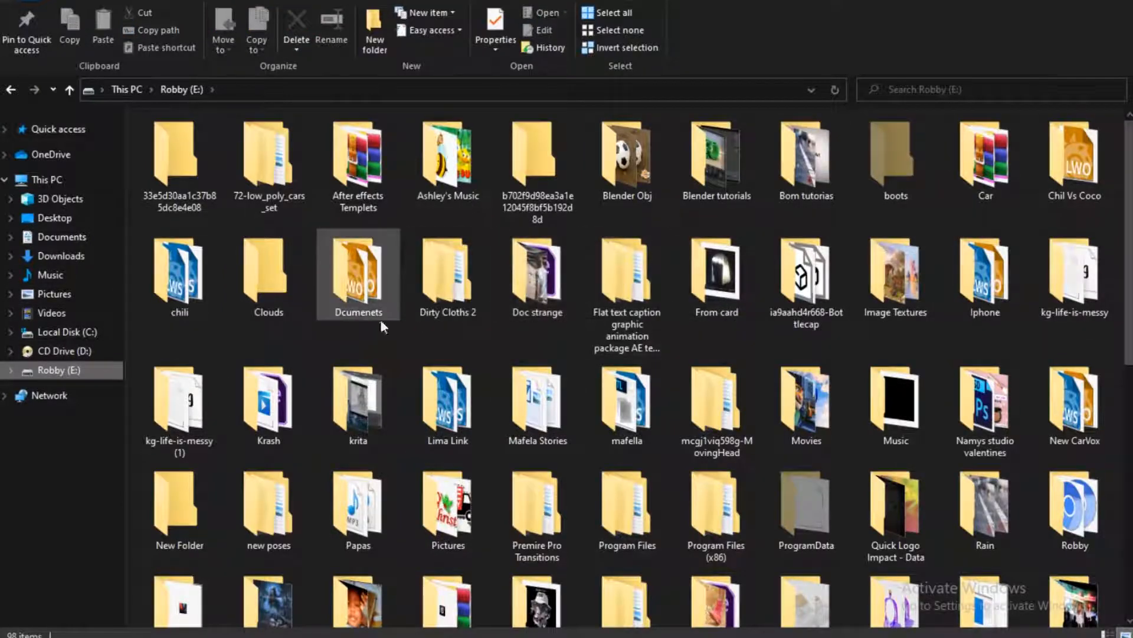
{"action": "double_click", "coordinate": [888, 277]}
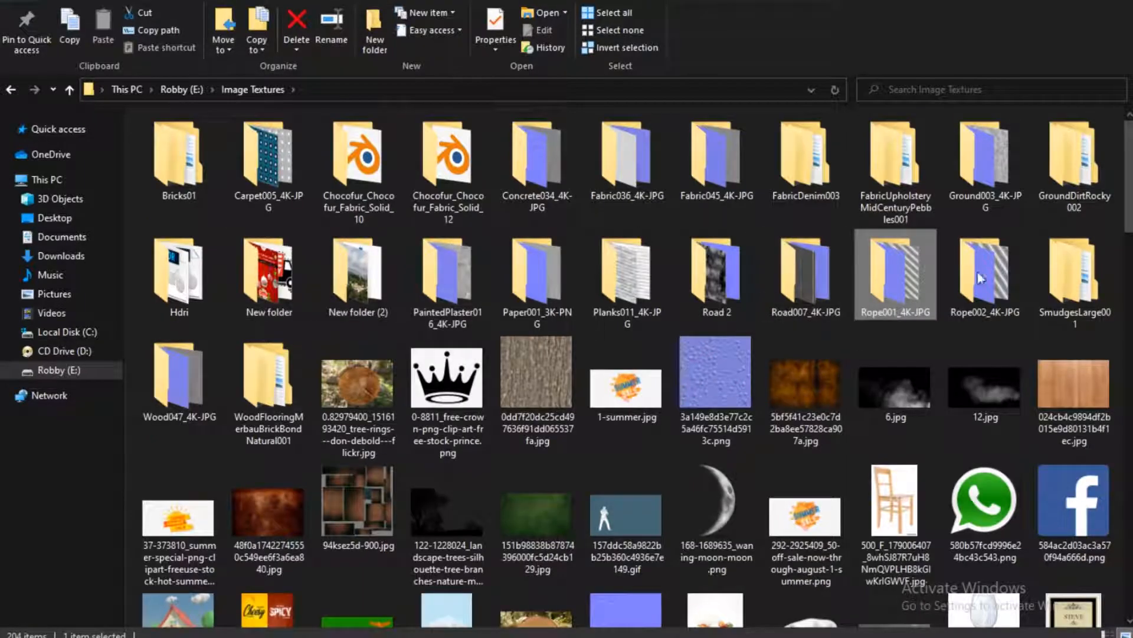
{"action": "double_click", "coordinate": [872, 264]}
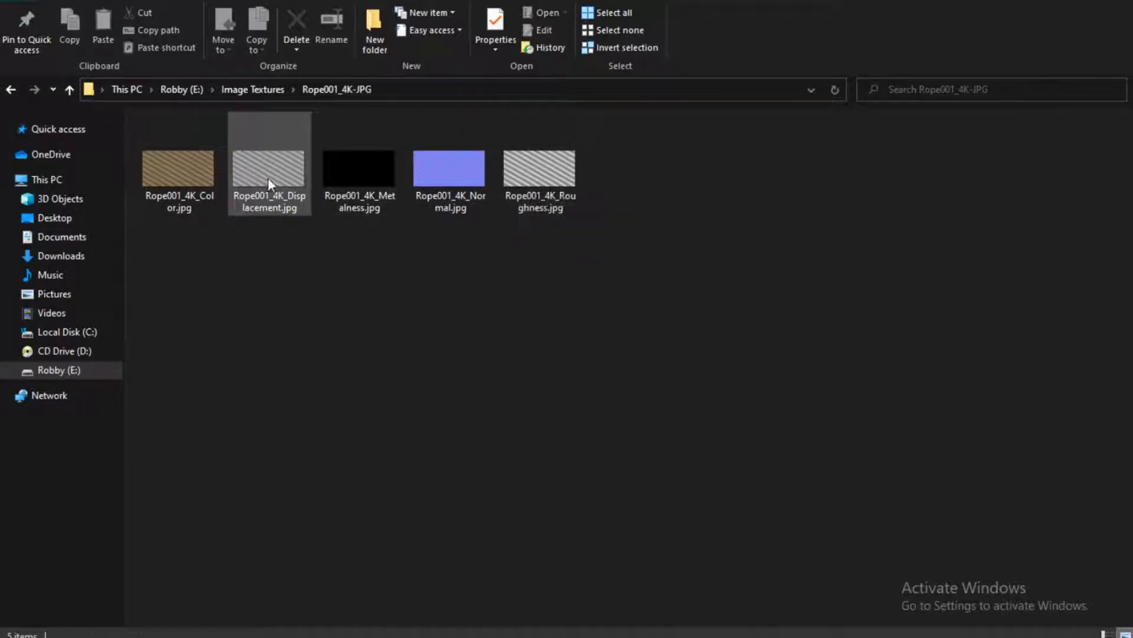
{"action": "left_click_drag", "start_coordinate": [268, 178], "coordinate": [411, 469]}
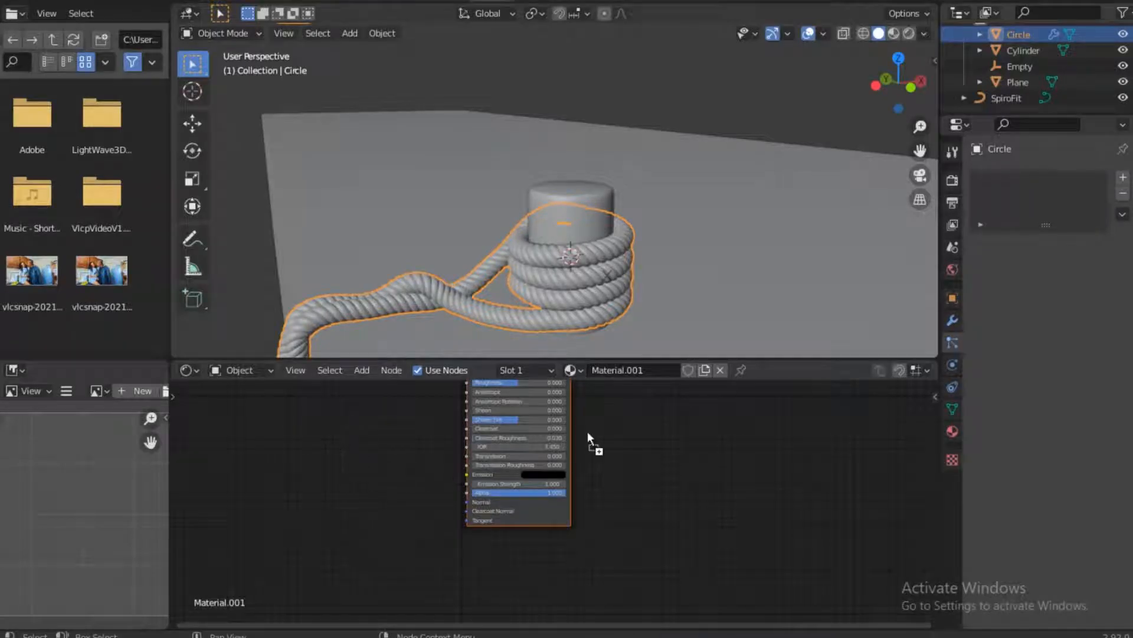
{"action": "left_click_drag", "start_coordinate": [588, 435], "coordinate": [593, 430]}
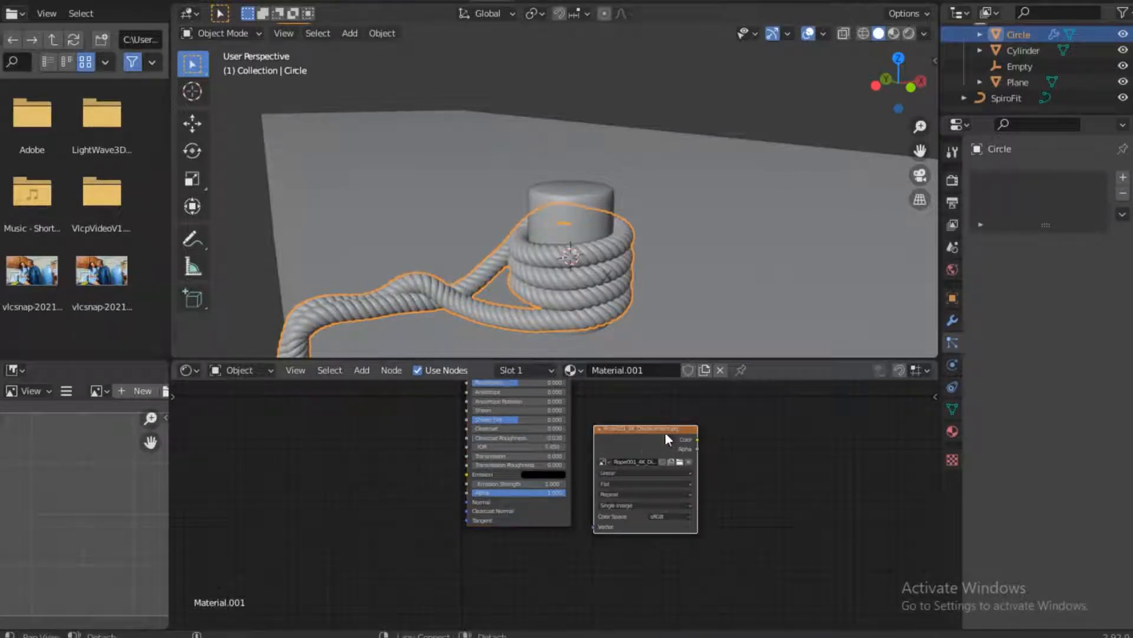
Move the Material Output node away from the Principled BSDF and place the displacement image node between them
{"action": "middle_click_drag", "start_coordinate": [720, 413], "coordinate": [544, 528]}
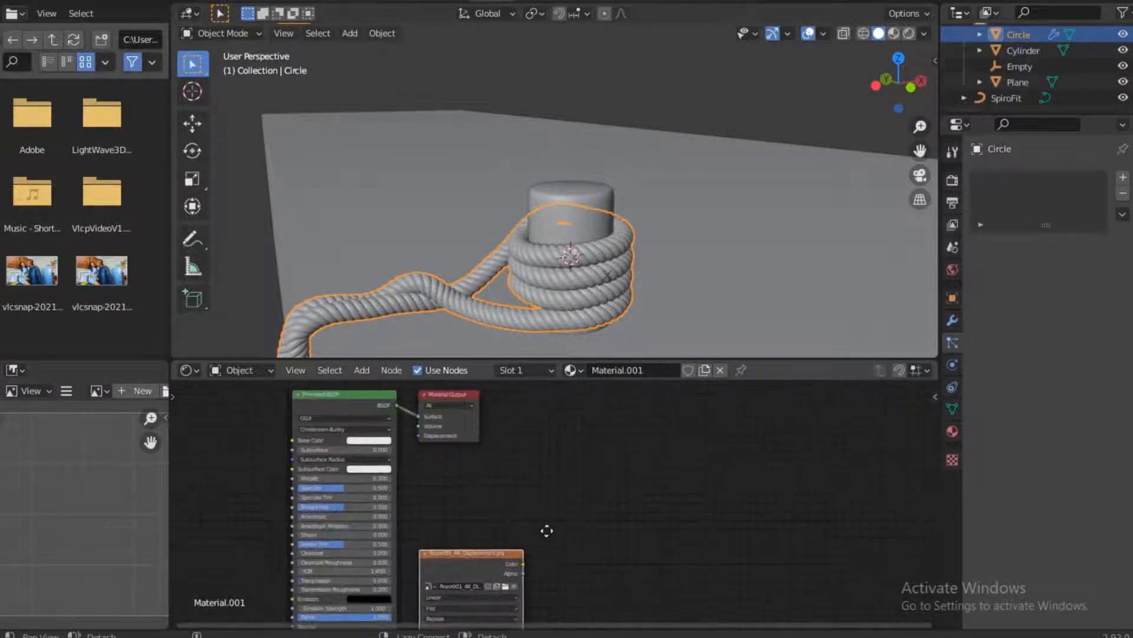
{"action": "left_click_drag", "start_coordinate": [445, 391], "coordinate": [649, 435]}
{"action": "middle_click_drag", "start_coordinate": [478, 493], "coordinate": [482, 438]}
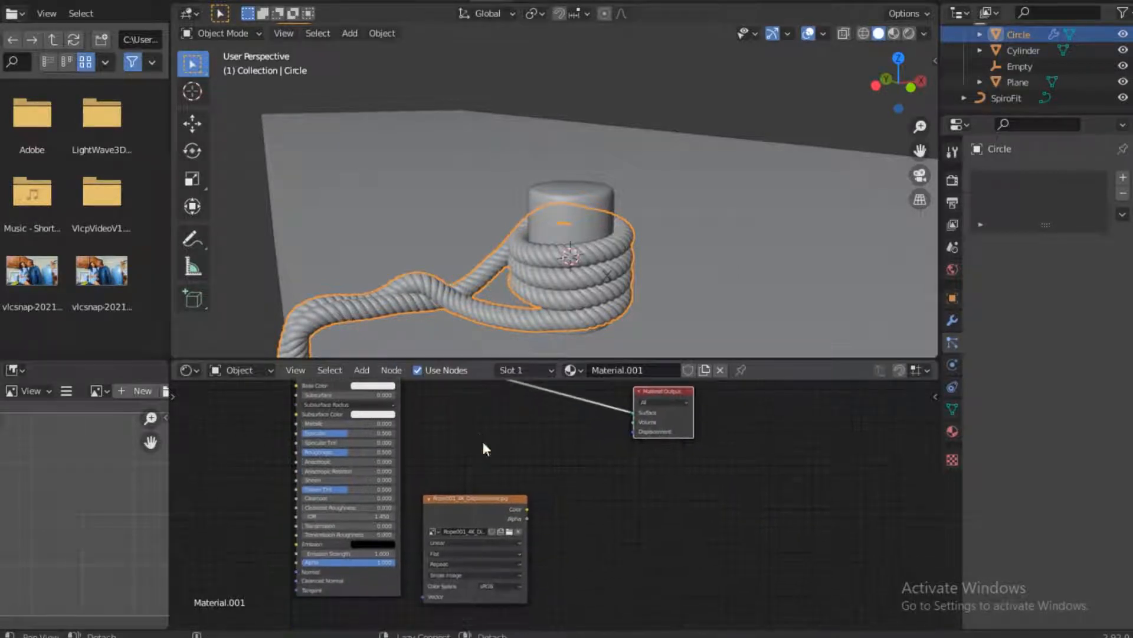
{"action": "left_click_drag", "start_coordinate": [463, 510], "coordinate": [469, 469]}
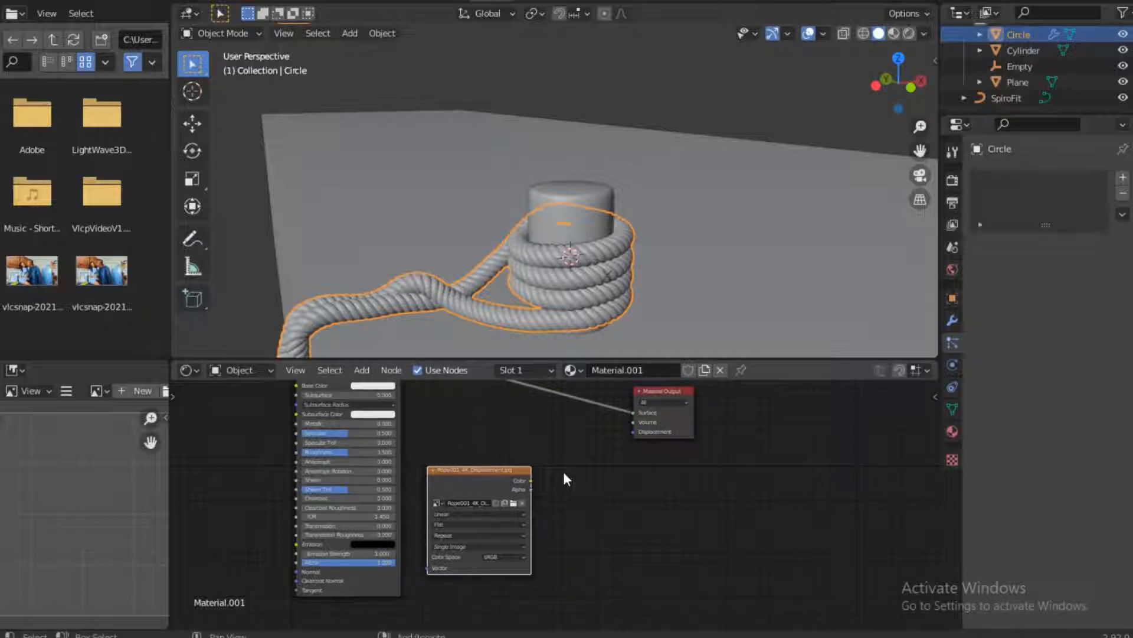
Add a Displacement node beside the rope displacement image node
{"action": "key", "text": "shift+a"}
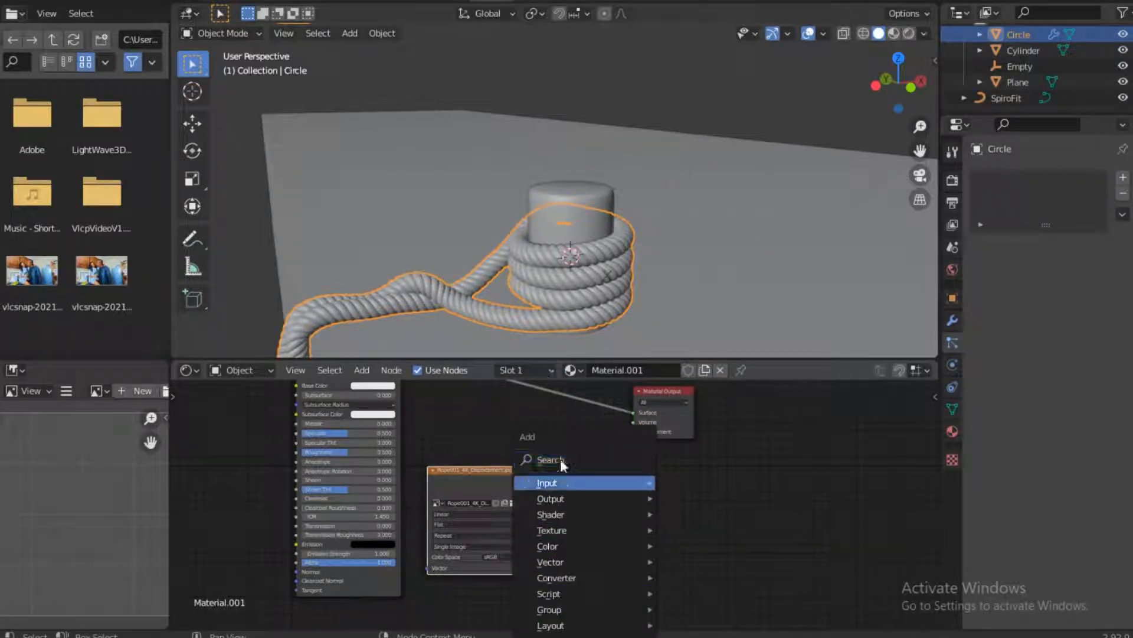
{"action": "left_click", "coordinate": [618, 462]}
{"action": "type", "text": "Di"}
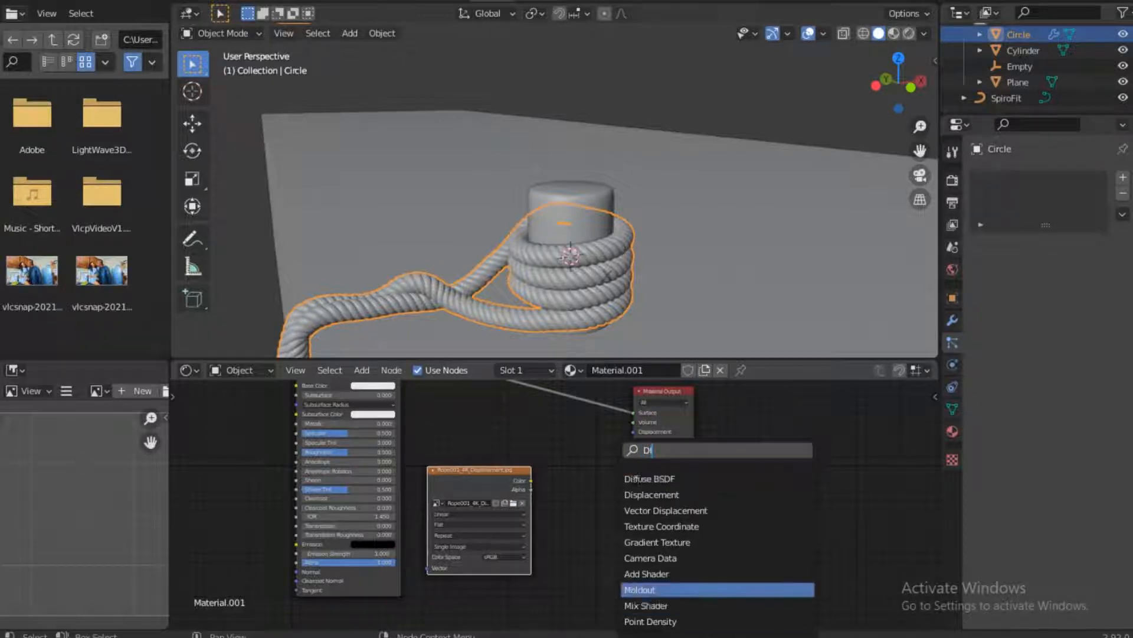
{"action": "type", "text": "S"}
{"action": "left_click", "coordinate": [667, 479]}
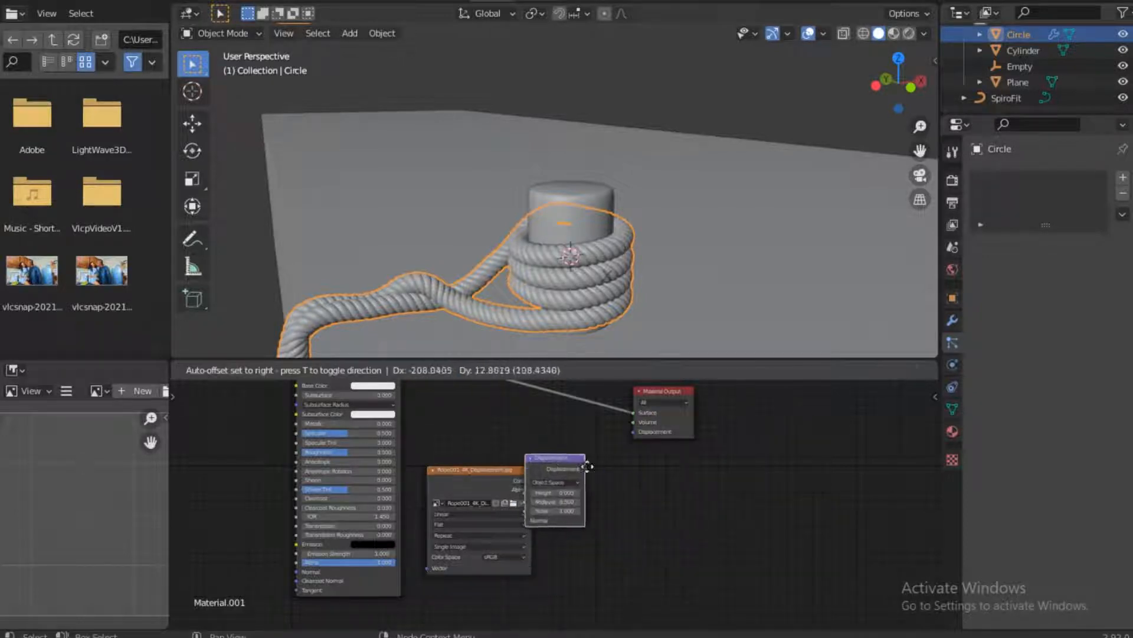
{"action": "left_click", "coordinate": [564, 496]}
Connect the image's Color to the Displacement node's Height and its Displacement output to the Material Output's Displacement input
{"action": "left_click_drag", "start_coordinate": [530, 480], "coordinate": [568, 467]}
{"action": "mouse_move", "coordinate": [616, 429]}
{"action": "left_mouse_down"}
{"action": "mouse_move", "coordinate": [574, 432]}
{"action": "mouse_move", "coordinate": [631, 443]}
{"action": "mouse_move", "coordinate": [635, 432]}
{"action": "left_mouse_up"}
{"action": "left_click_drag", "start_coordinate": [550, 434], "coordinate": [587, 441]}
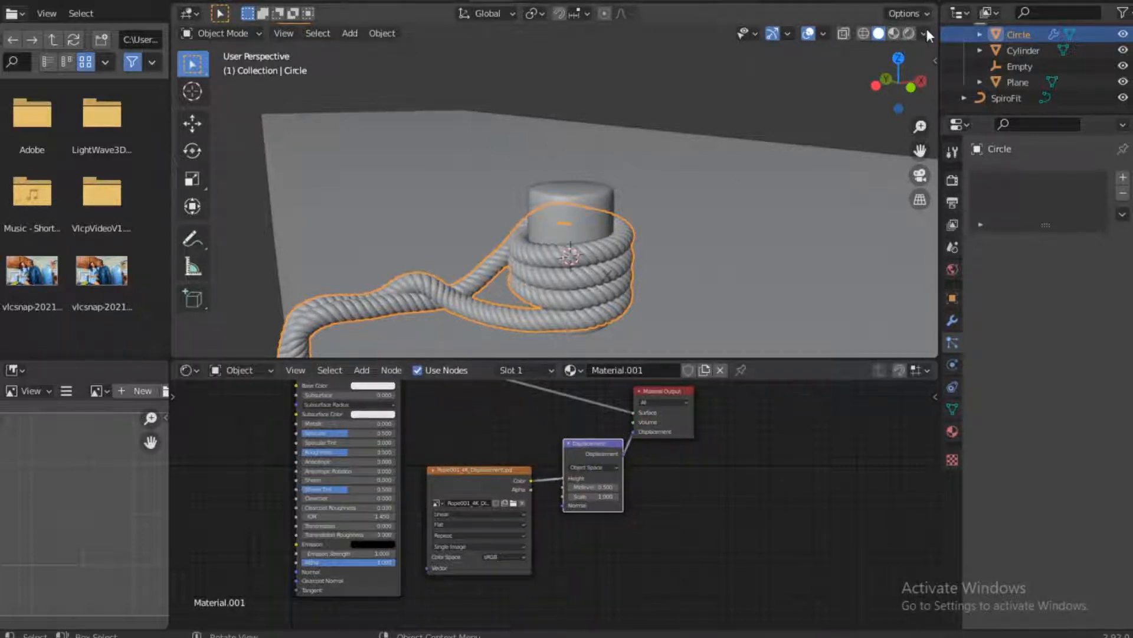
Show the 3D view in Rendered shading and choose Cycles as the render engine
{"action": "left_click", "coordinate": [909, 33]}
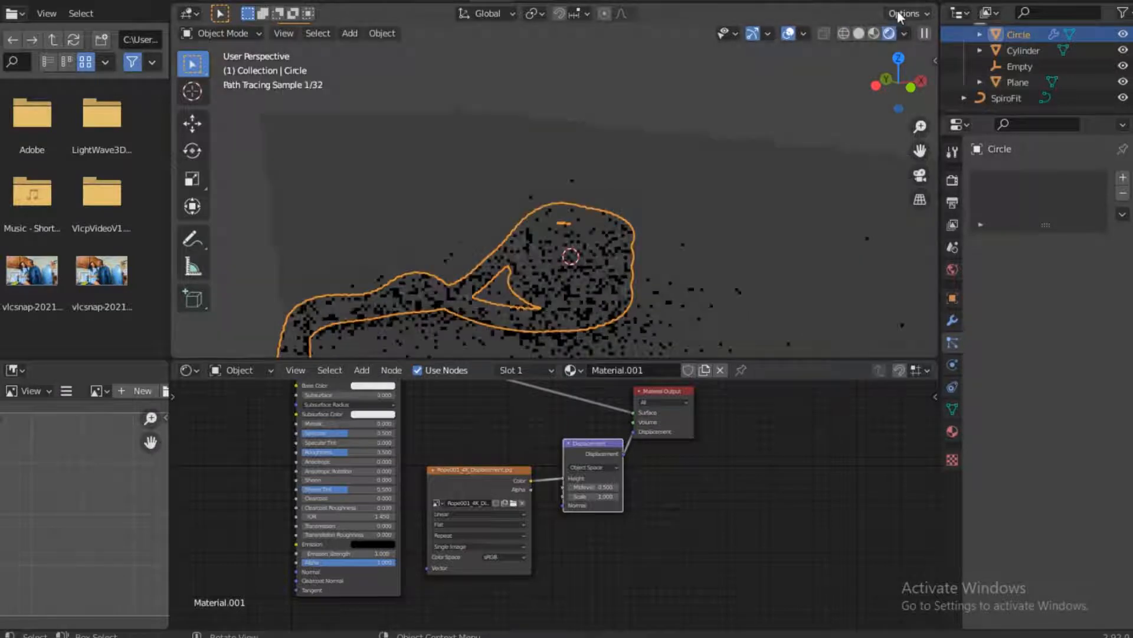
{"action": "left_click", "coordinate": [948, 178]}
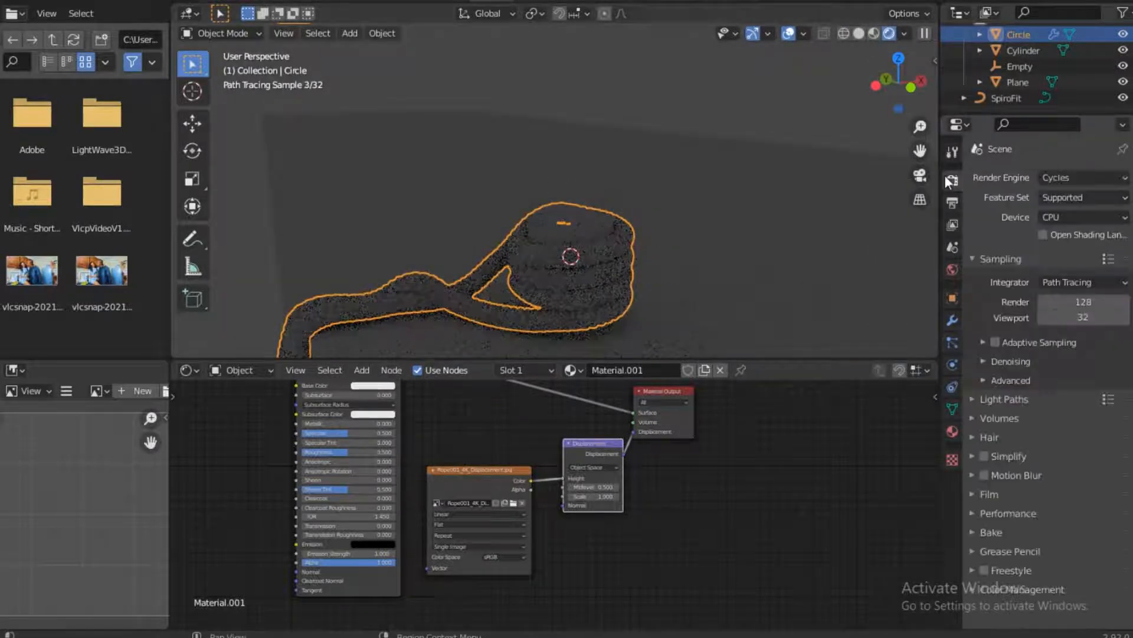
{"action": "left_click", "coordinate": [1066, 177]}
{"action": "left_click", "coordinate": [1055, 229]}
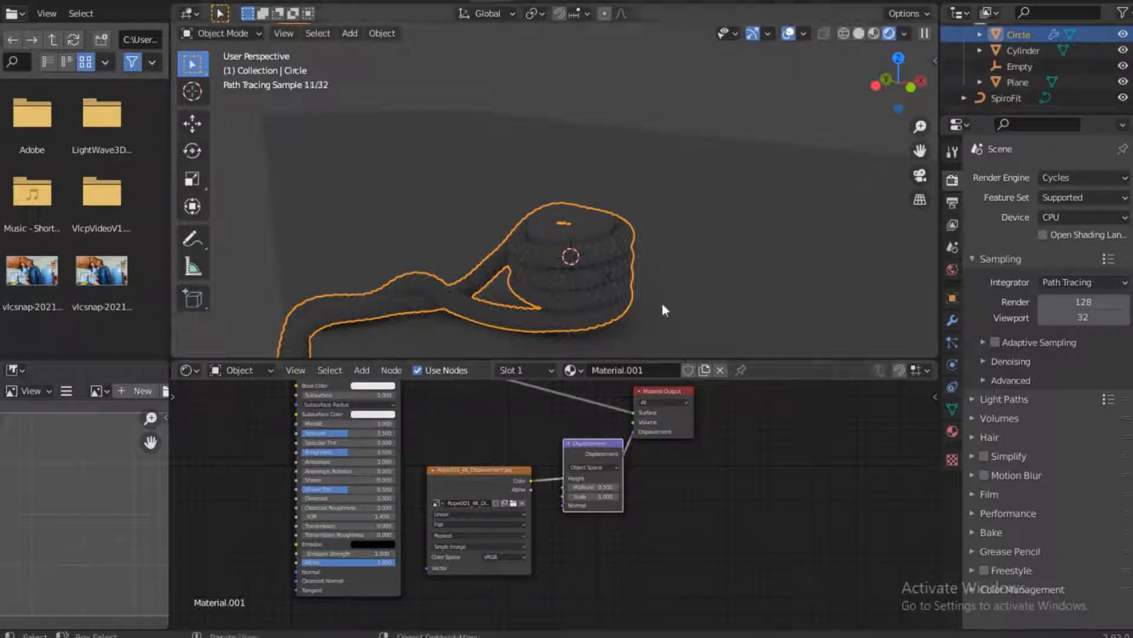
{"action": "mouse_move", "coordinate": [610, 295]}
{"action": "middle_mouse_down"}
{"action": "mouse_move", "coordinate": [727, 179]}
{"action": "mouse_move", "coordinate": [681, 248]}
{"action": "mouse_move", "coordinate": [611, 295]}
{"action": "middle_mouse_up"}
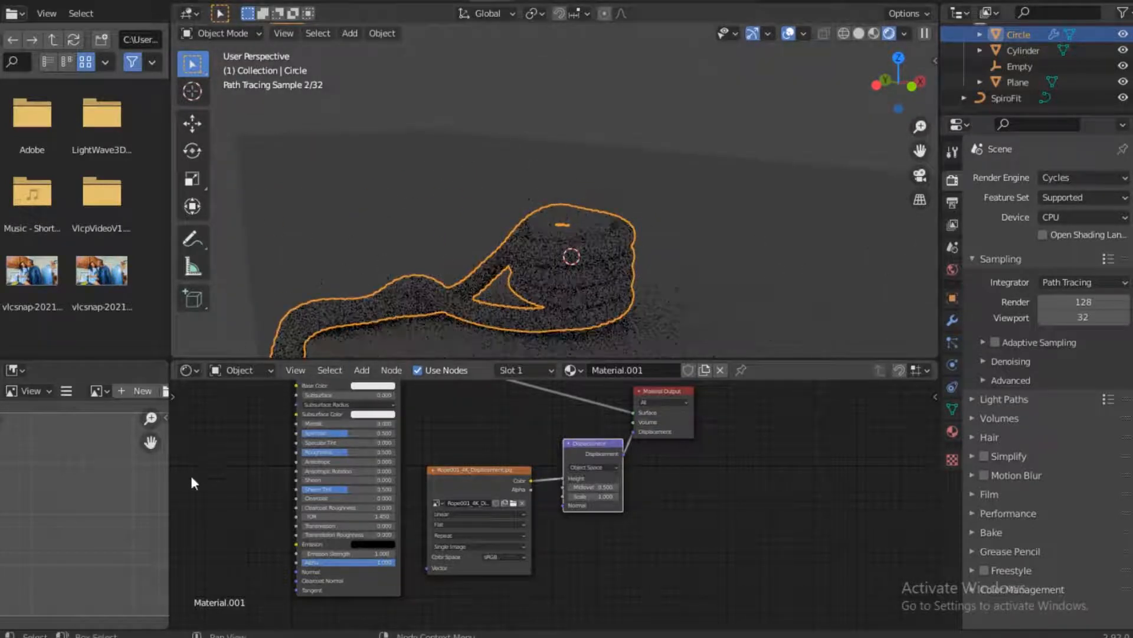
Switch the shader editor from Object to World and bring the Background and World Output nodes into view
{"action": "left_click", "coordinate": [237, 367]}
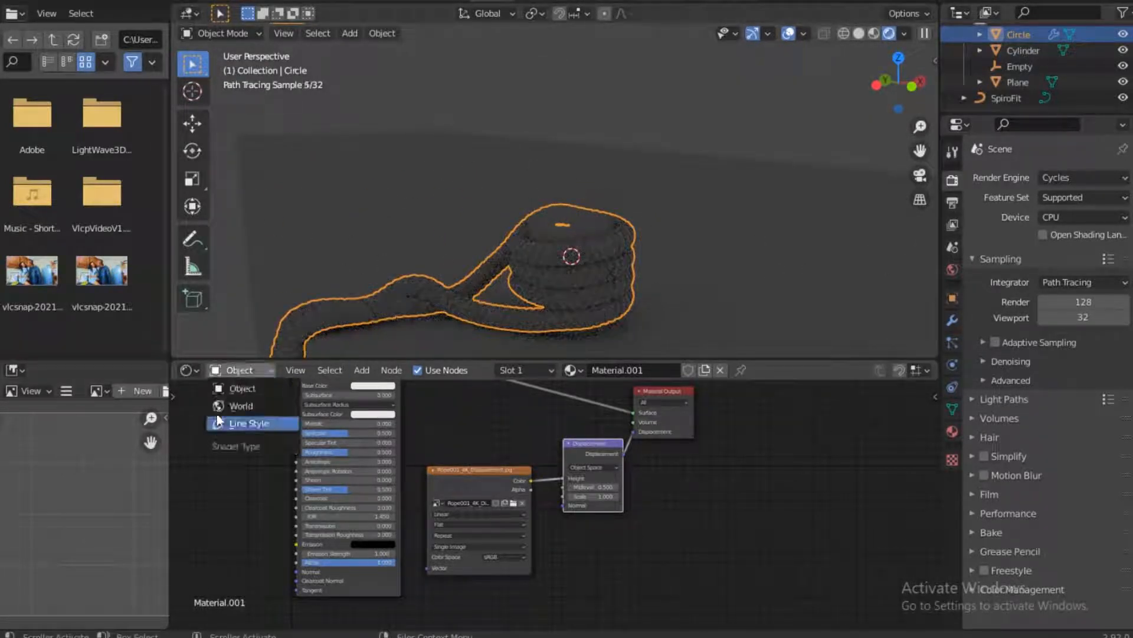
{"action": "left_click", "coordinate": [233, 406]}
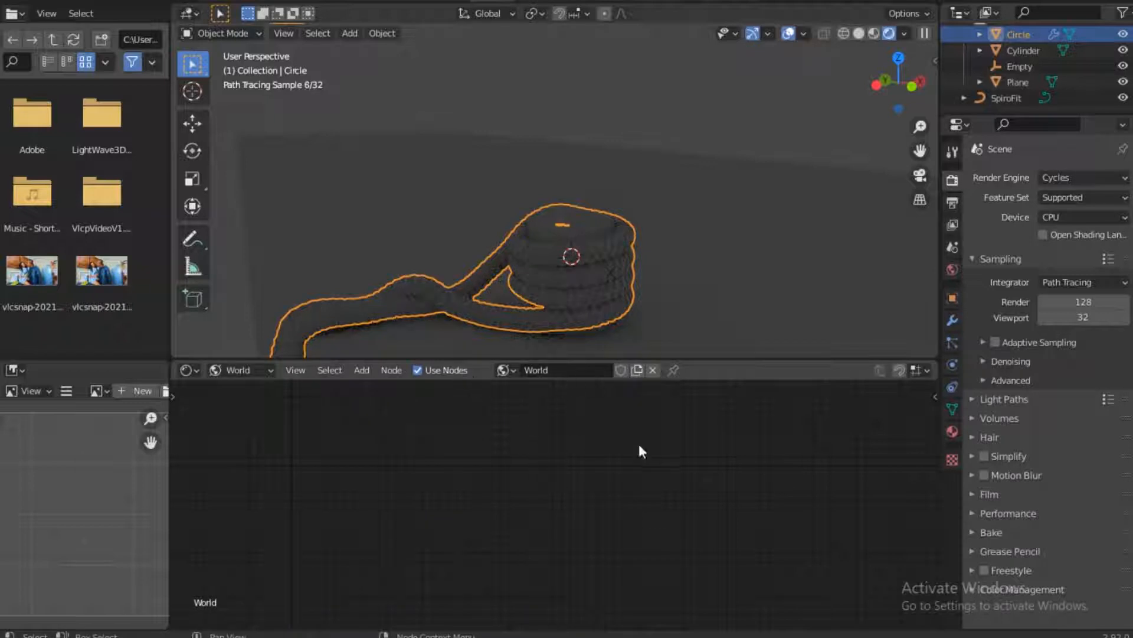
{"action": "scroll", "coordinate": [540, 445], "scroll_direction": "down", "scroll_amount": 6}
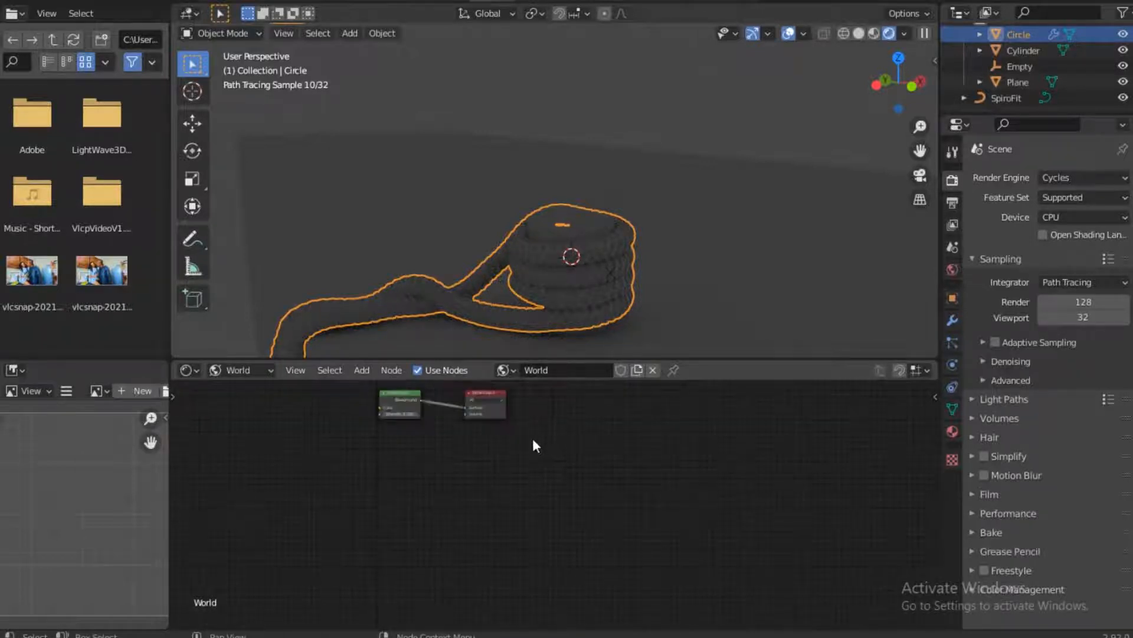
{"action": "left_click_drag", "start_coordinate": [423, 416], "coordinate": [527, 423], "text": "alt"}
{"action": "scroll", "coordinate": [597, 555], "scroll_direction": "up", "scroll_amount": 2}
{"action": "scroll", "coordinate": [522, 470], "scroll_direction": "up", "scroll_amount": 3}
{"action": "left_click_drag", "start_coordinate": [611, 466], "coordinate": [574, 462], "text": "alt"}
Add an Environment Texture node before the Background node and connect its Color output to the Background's Color
{"action": "key", "text": "shift+a"}
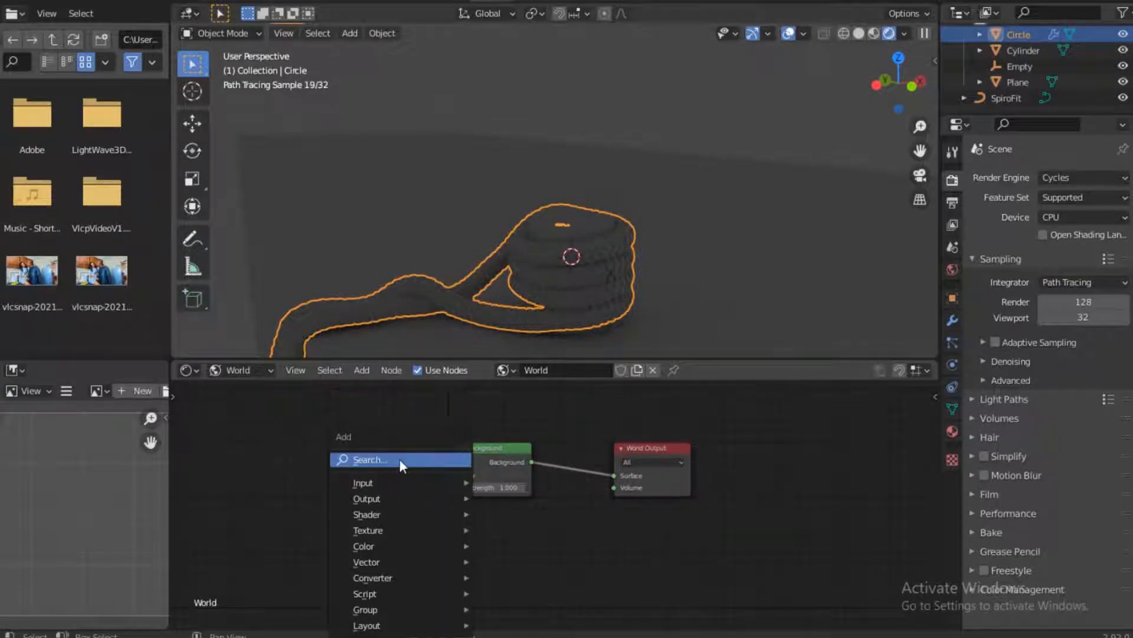
{"action": "left_click", "coordinate": [434, 459]}
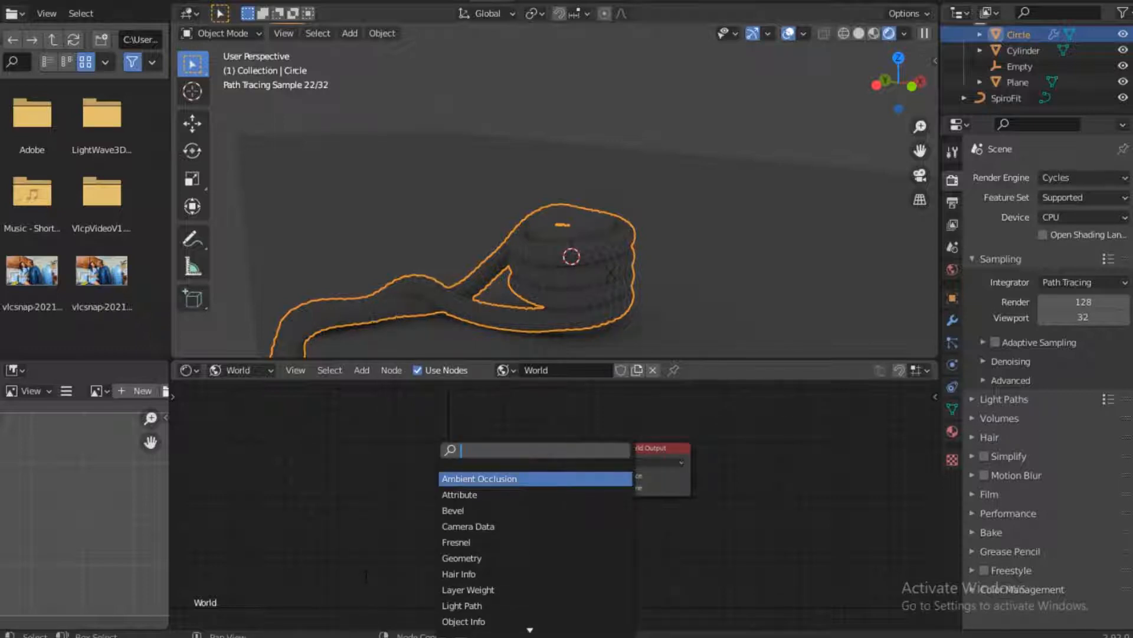
{"action": "type", "text": "ENVI"}
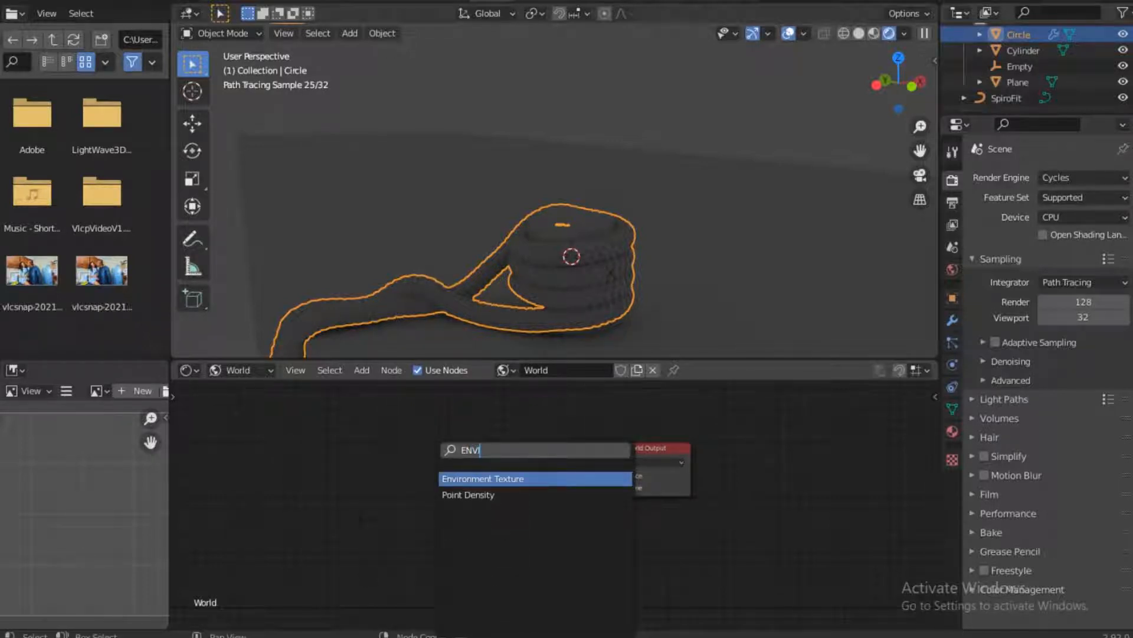
{"action": "key", "text": "Return"}
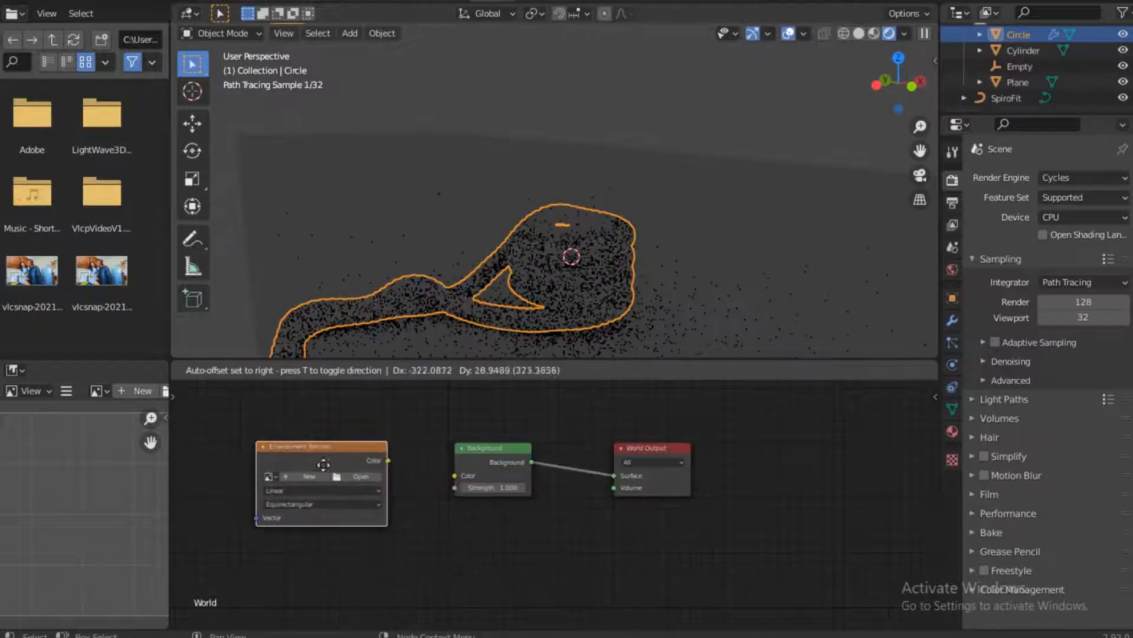
{"action": "left_click", "coordinate": [400, 466]}
{"action": "left_click_drag", "start_coordinate": [388, 461], "coordinate": [456, 475]}
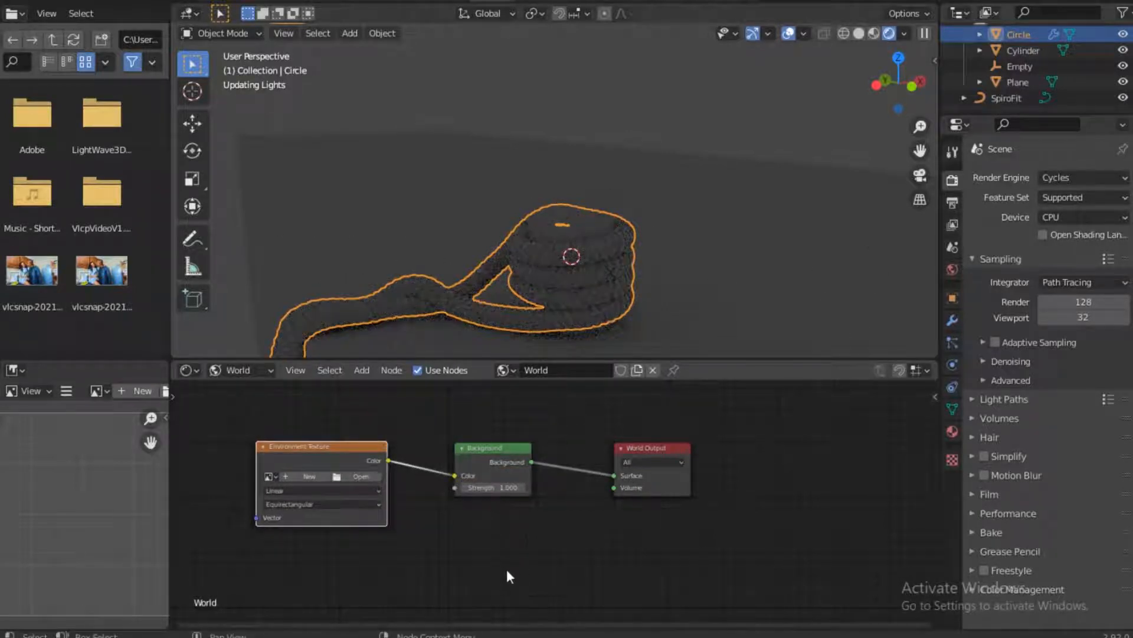
Load sunflowers_4k.hdr from the Hdri folder into the Environment Texture node
{"action": "left_click", "coordinate": [366, 479]}
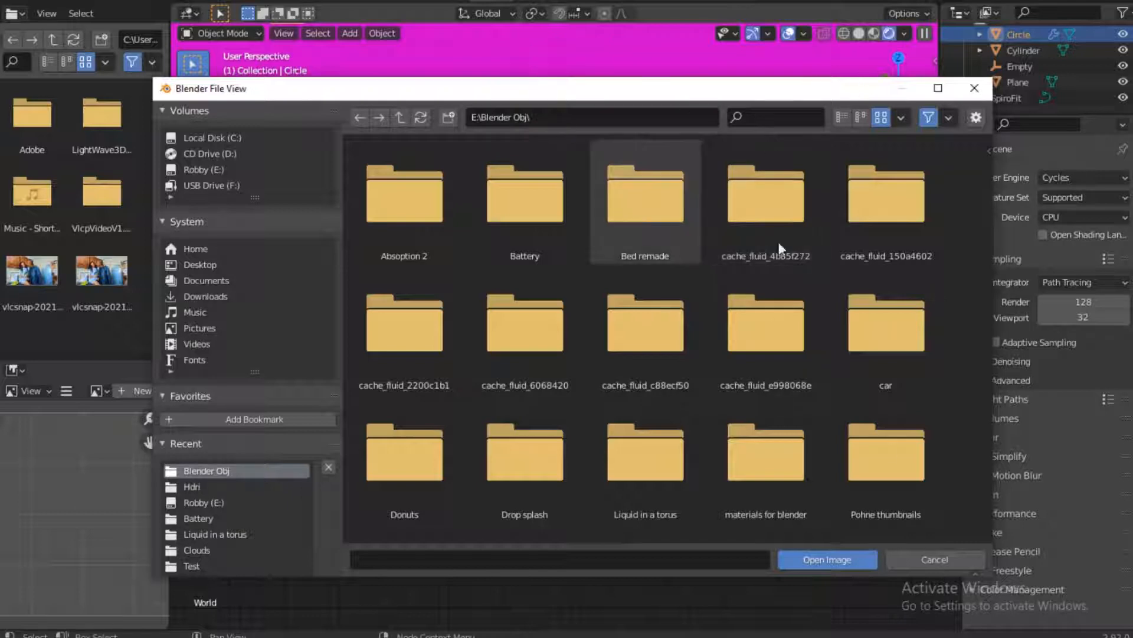
{"action": "left_click", "coordinate": [200, 487]}
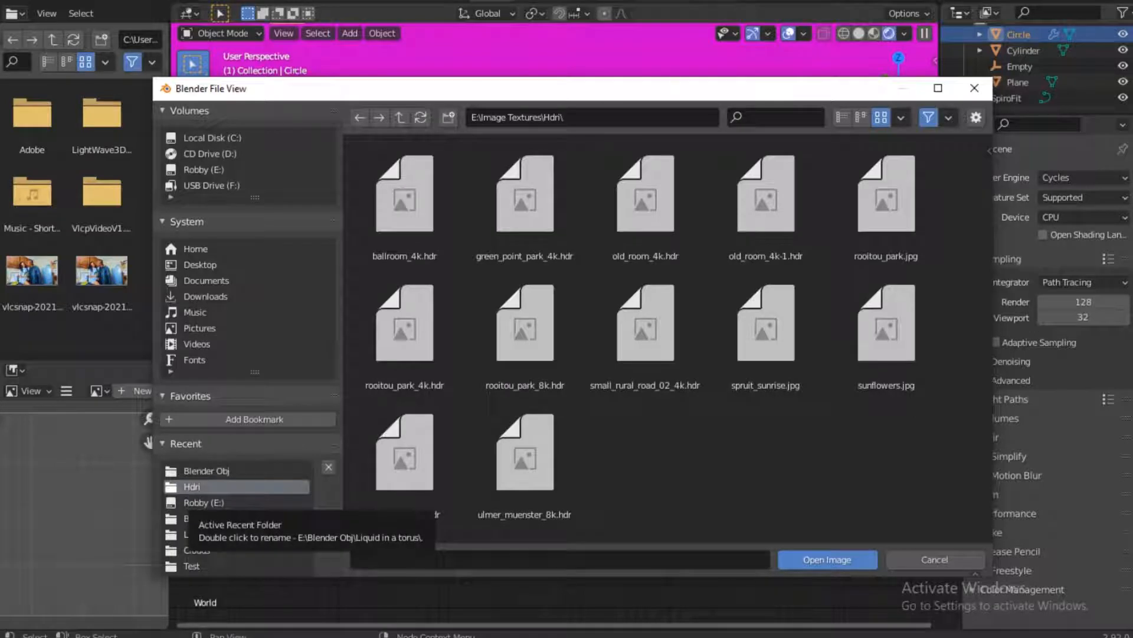
{"action": "mouse_move", "coordinate": [674, 637]}
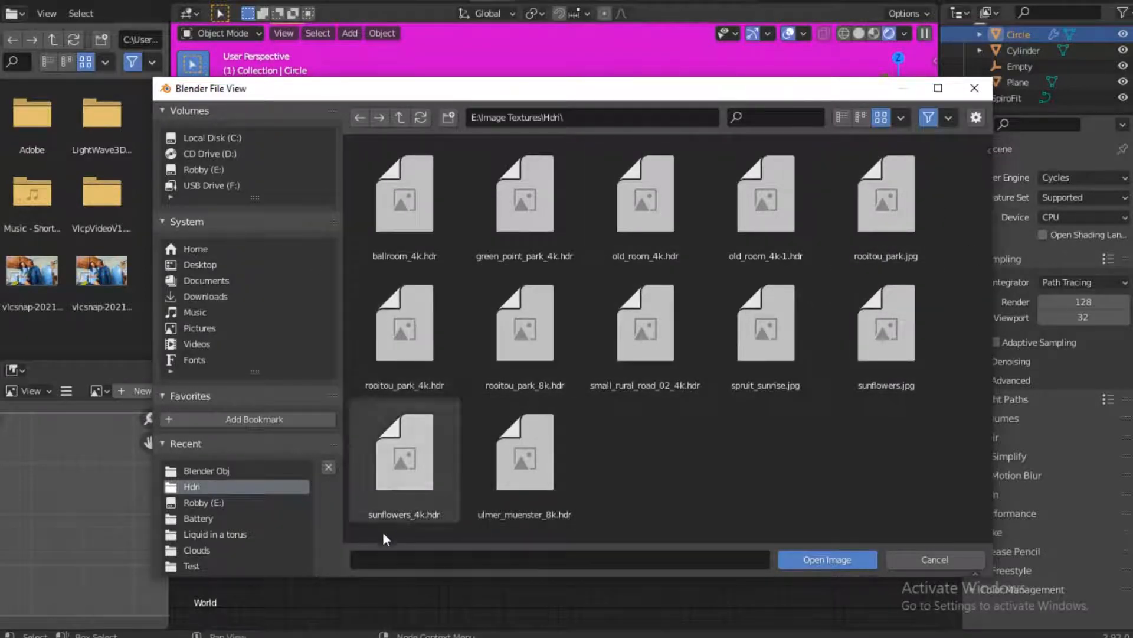
{"action": "double_click", "coordinate": [409, 457]}
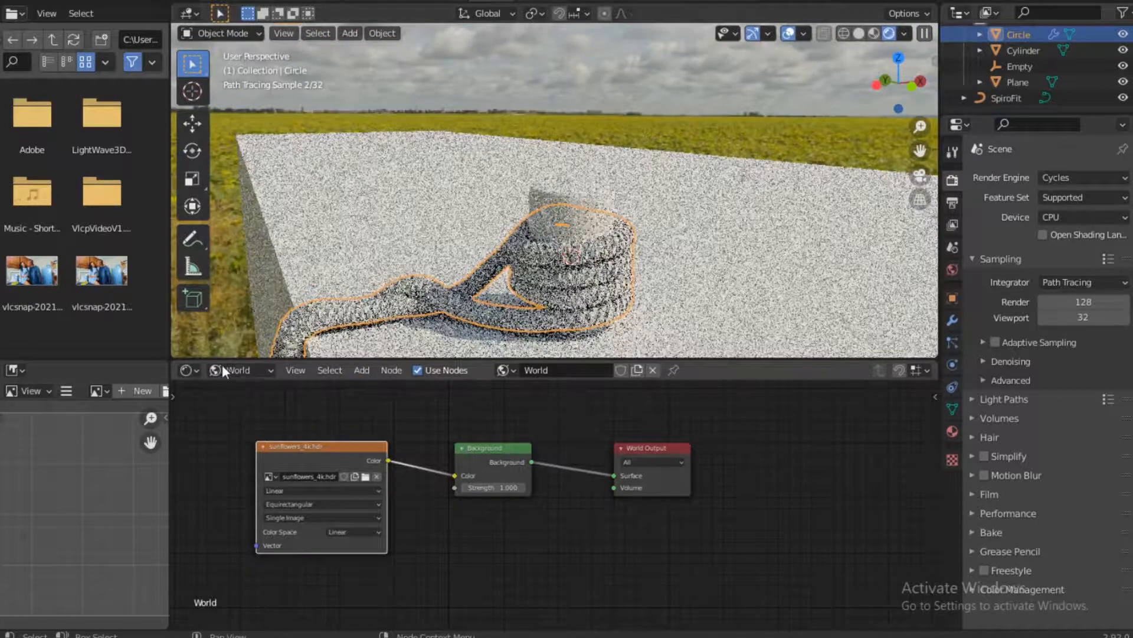
Switch the shader editor from World back to Object and bring the rope material's nodes into view
{"action": "left_click", "coordinate": [241, 370]}
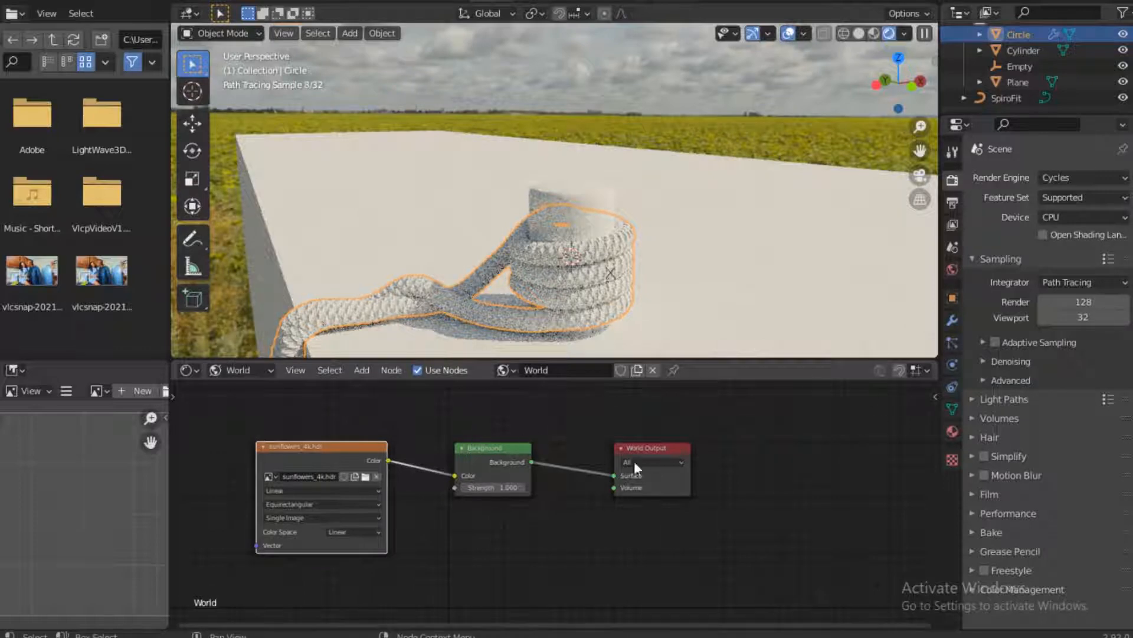
{"action": "left_click", "coordinate": [241, 369]}
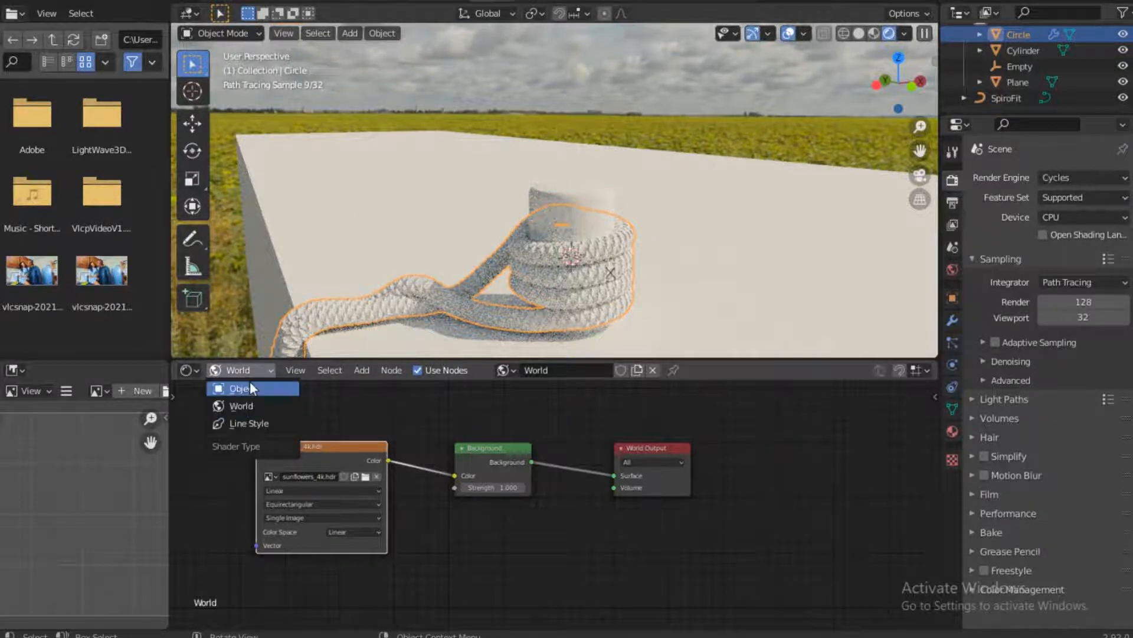
{"action": "left_click", "coordinate": [245, 388]}
{"action": "middle_click_drag", "start_coordinate": [655, 491], "coordinate": [594, 449]}
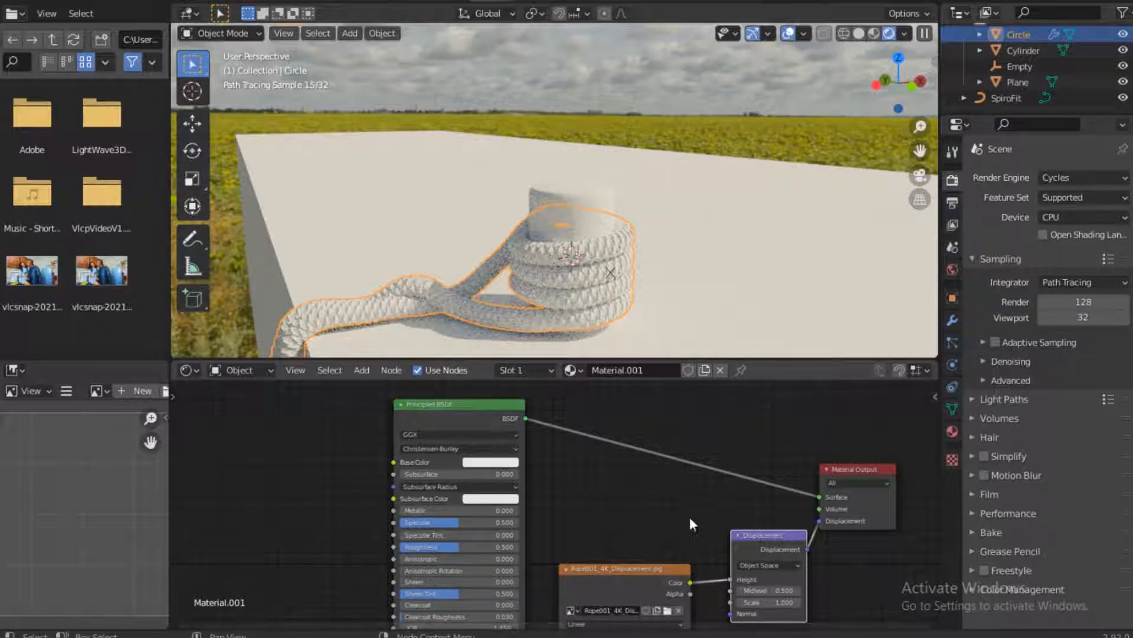
{"action": "middle_click_drag", "start_coordinate": [690, 516], "coordinate": [593, 434]}
{"action": "scroll", "coordinate": [555, 477], "scroll_direction": "down", "scroll_amount": 2}
{"action": "scroll", "coordinate": [593, 433], "scroll_direction": "down", "scroll_amount": 1}
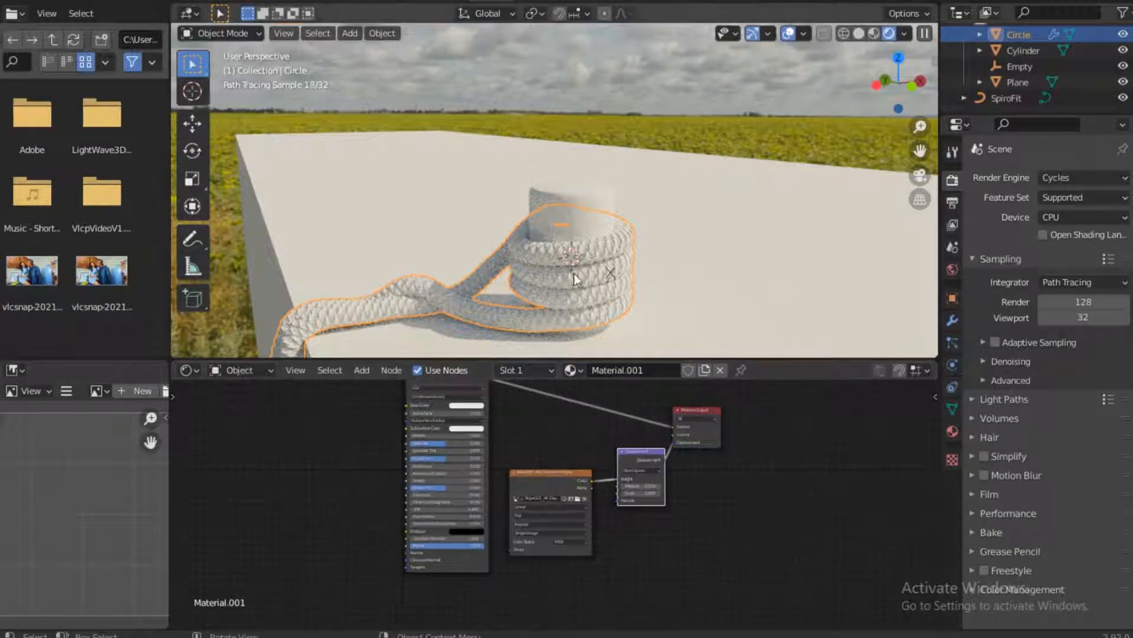
View the coiled rope close up and set the Displacement node's Scale to 0.1
{"action": "scroll", "coordinate": [556, 295], "scroll_direction": "up", "scroll_amount": 3}
{"action": "middle_click_drag", "start_coordinate": [586, 217], "coordinate": [508, 267]}
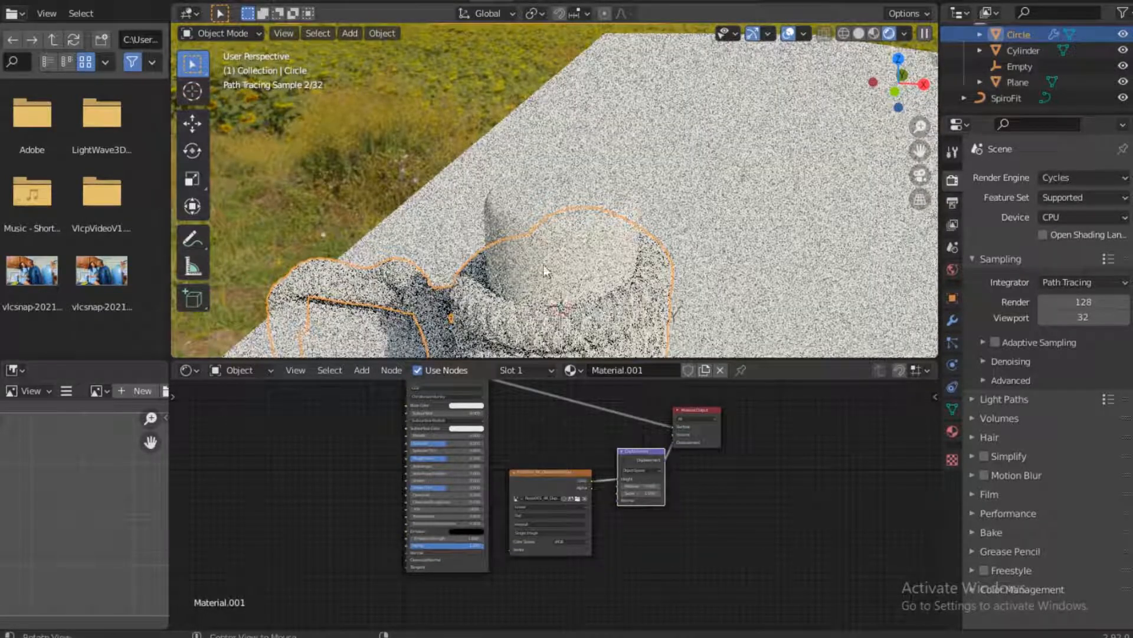
{"action": "left_click_drag", "start_coordinate": [510, 243], "coordinate": [587, 144], "text": "alt+shift"}
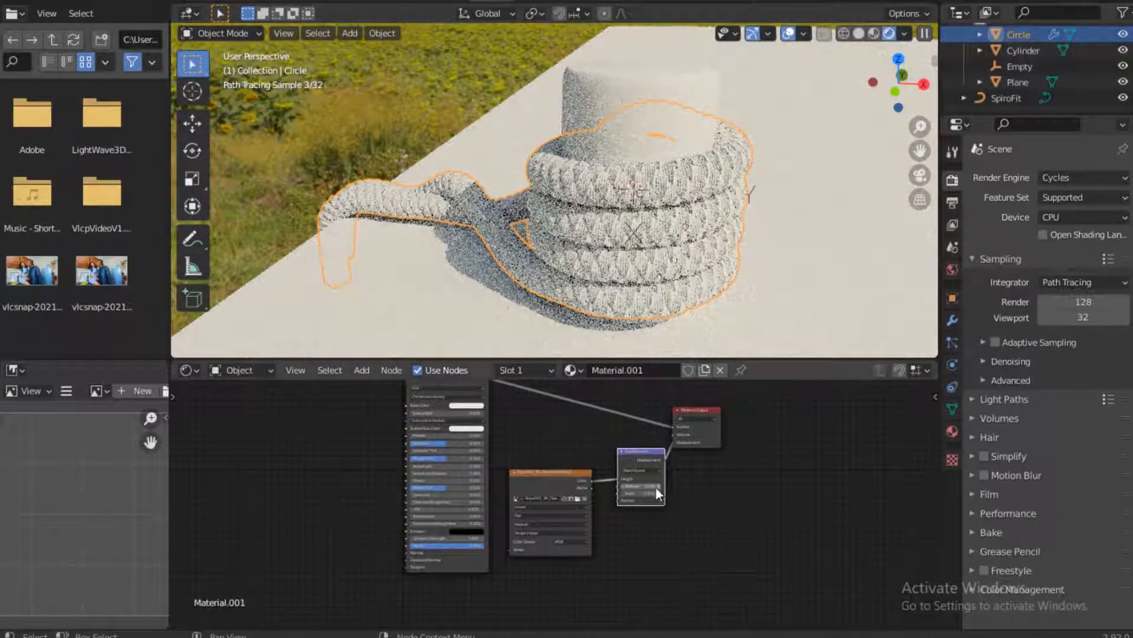
{"action": "scroll", "coordinate": [699, 544], "scroll_direction": "up", "scroll_amount": 5}
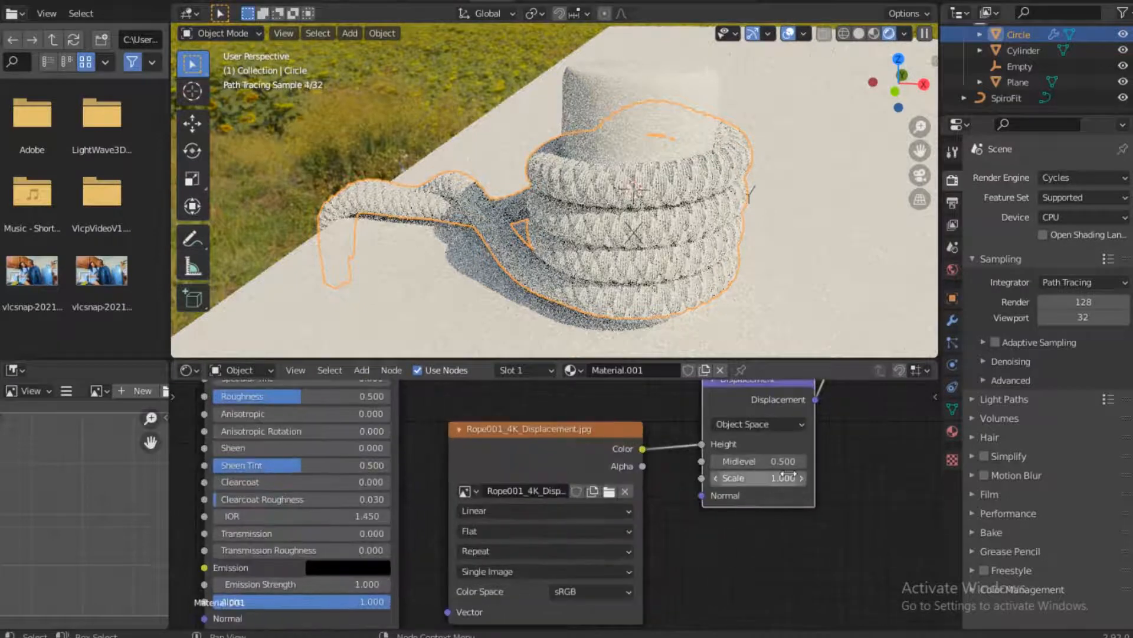
{"action": "left_click", "coordinate": [787, 477]}
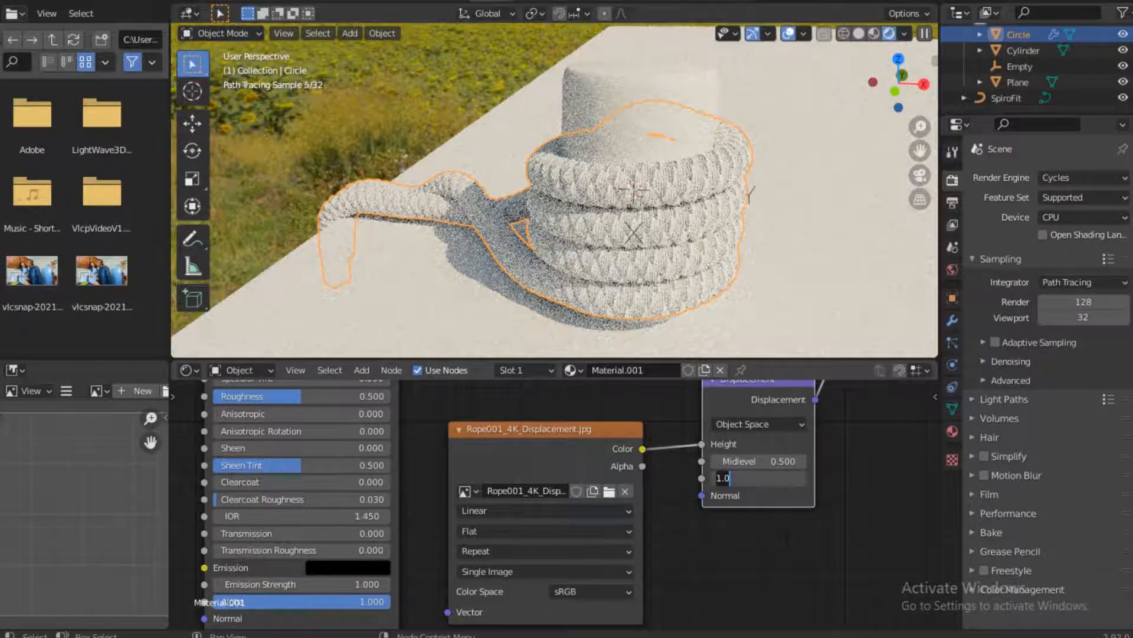
{"action": "type", "text": "0.1"}
{"action": "key", "text": "Return"}
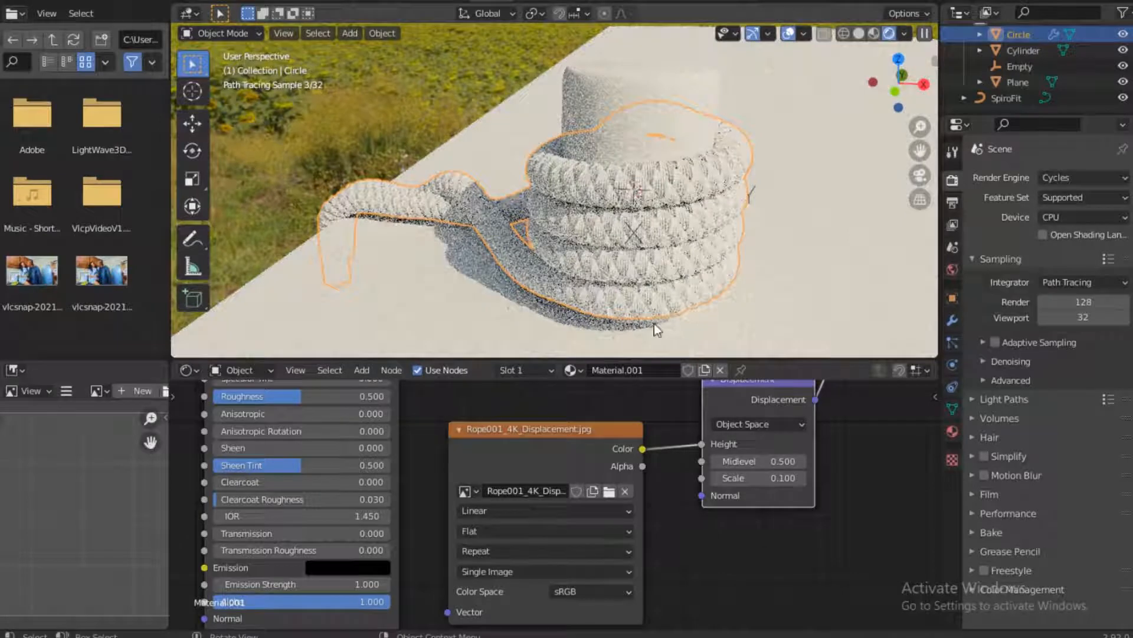
Set the Displacement node's Scale to 0.025
{"action": "left_click", "coordinate": [801, 478]}
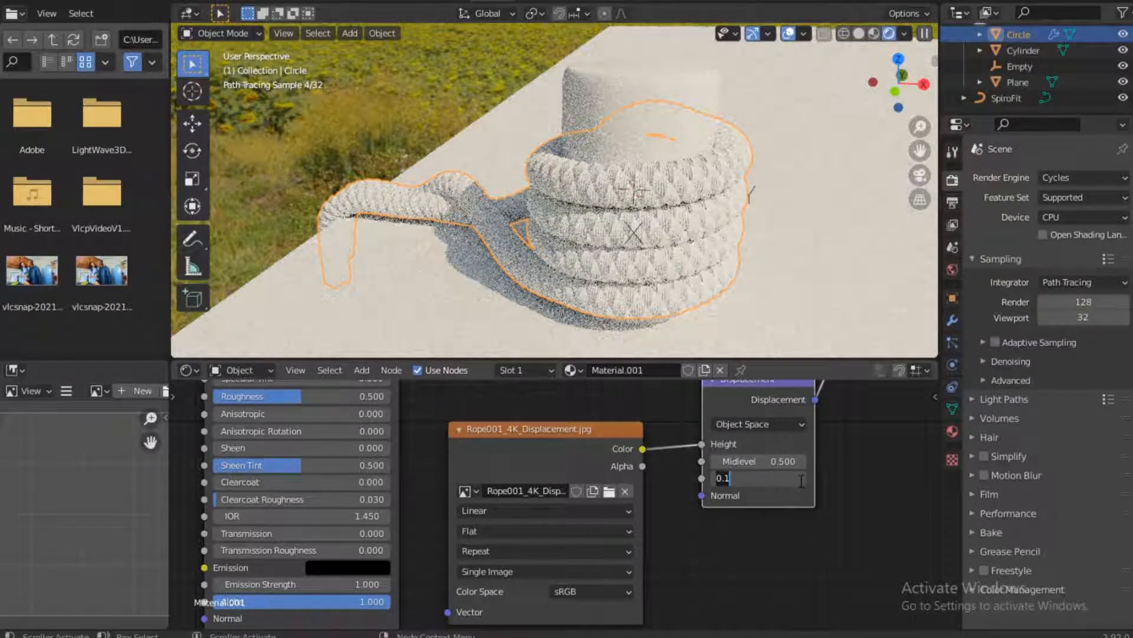
{"action": "key", "text": "BackSpace"}
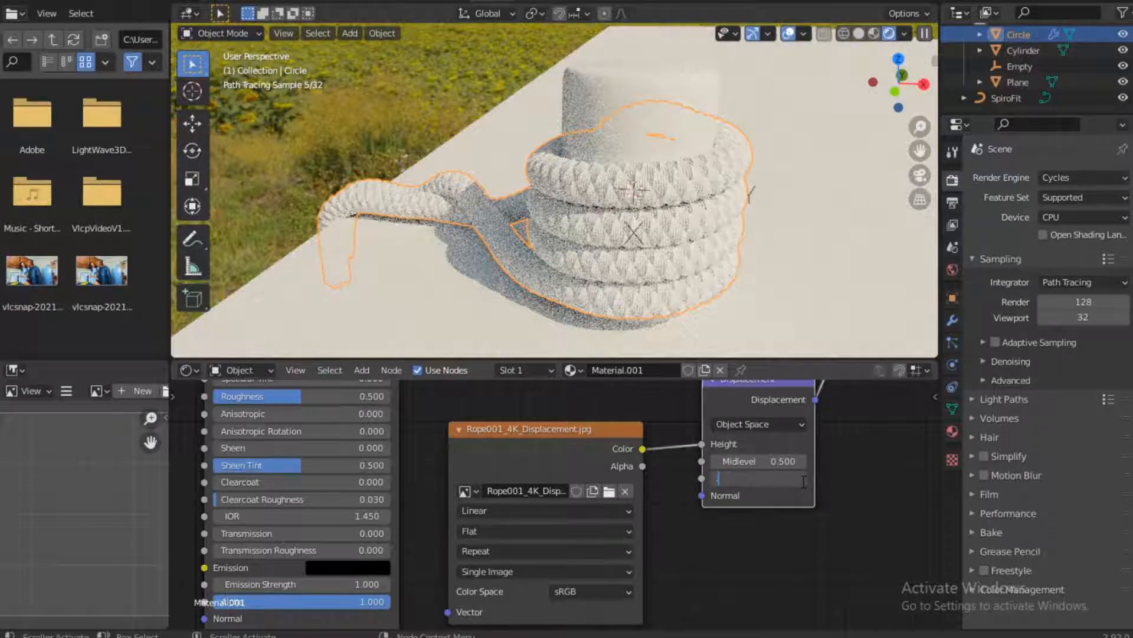
{"action": "type", "text": ".025"}
{"action": "key", "text": "Return"}
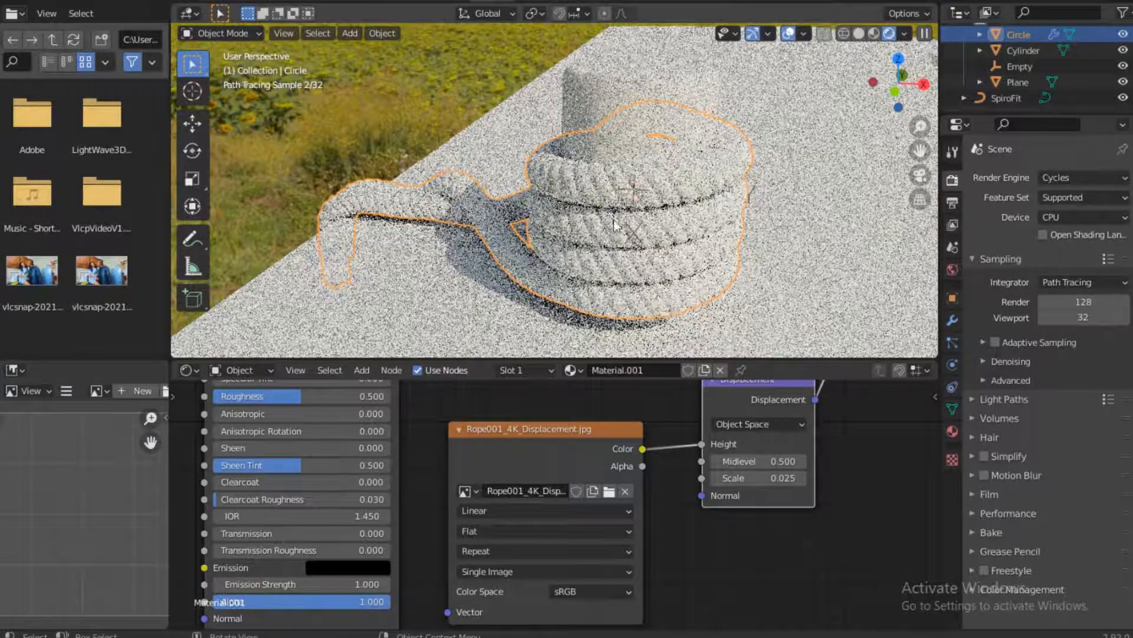
{"action": "scroll", "coordinate": [454, 440], "scroll_direction": "down", "scroll_amount": 2}
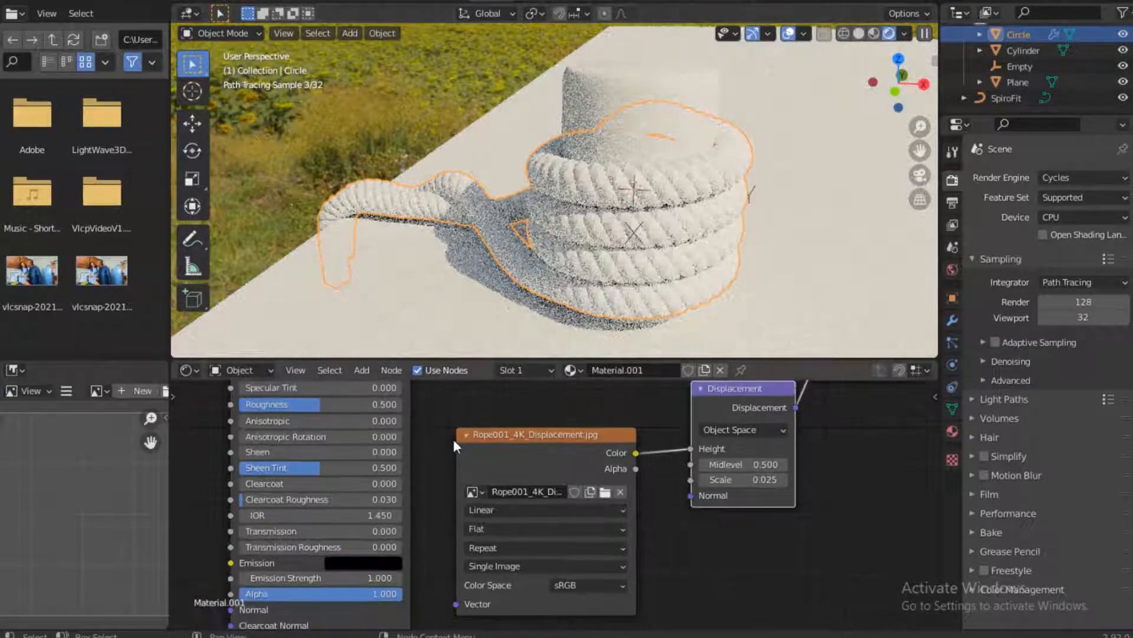
{"action": "scroll", "coordinate": [453, 438], "scroll_direction": "down", "scroll_amount": 3}
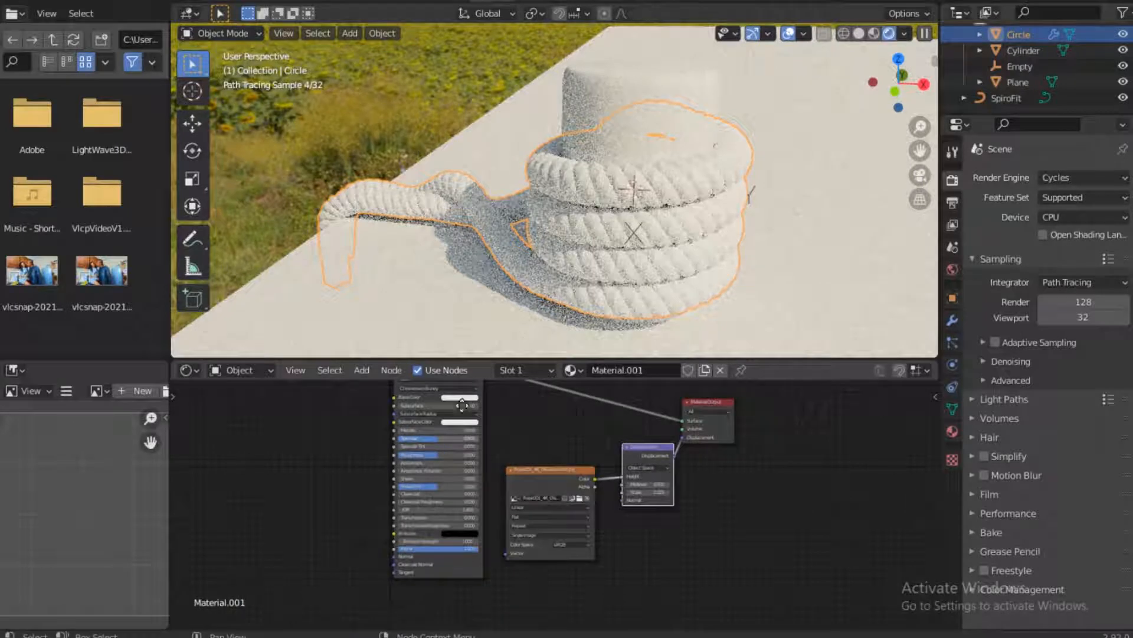
{"action": "middle_click_drag", "start_coordinate": [451, 435], "coordinate": [439, 518]}
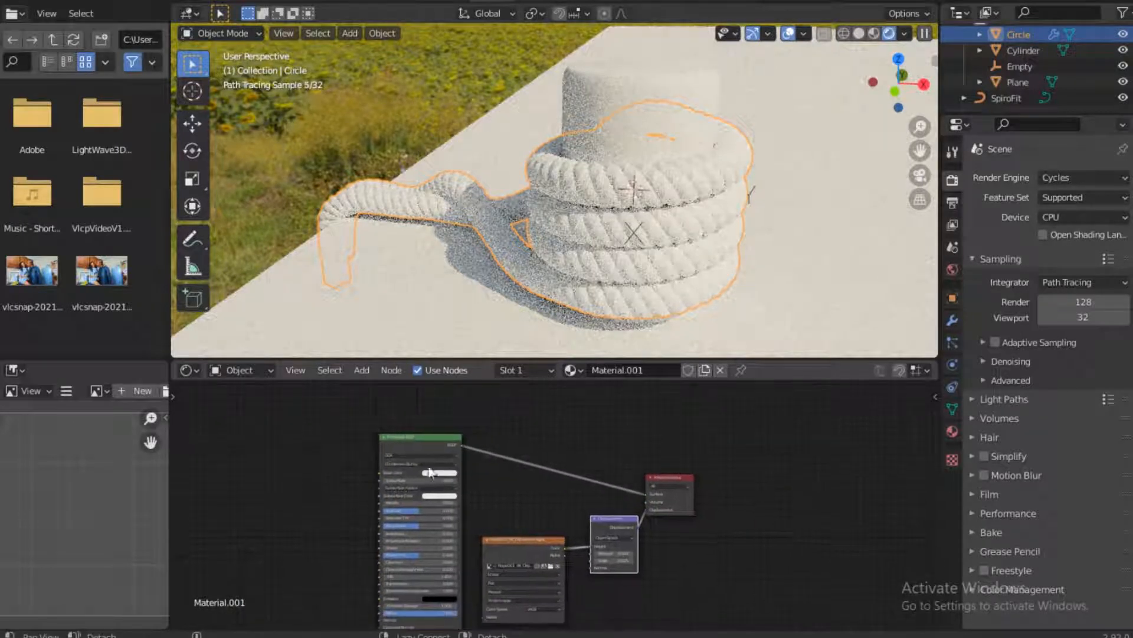
{"action": "left_click", "coordinate": [273, 372]}
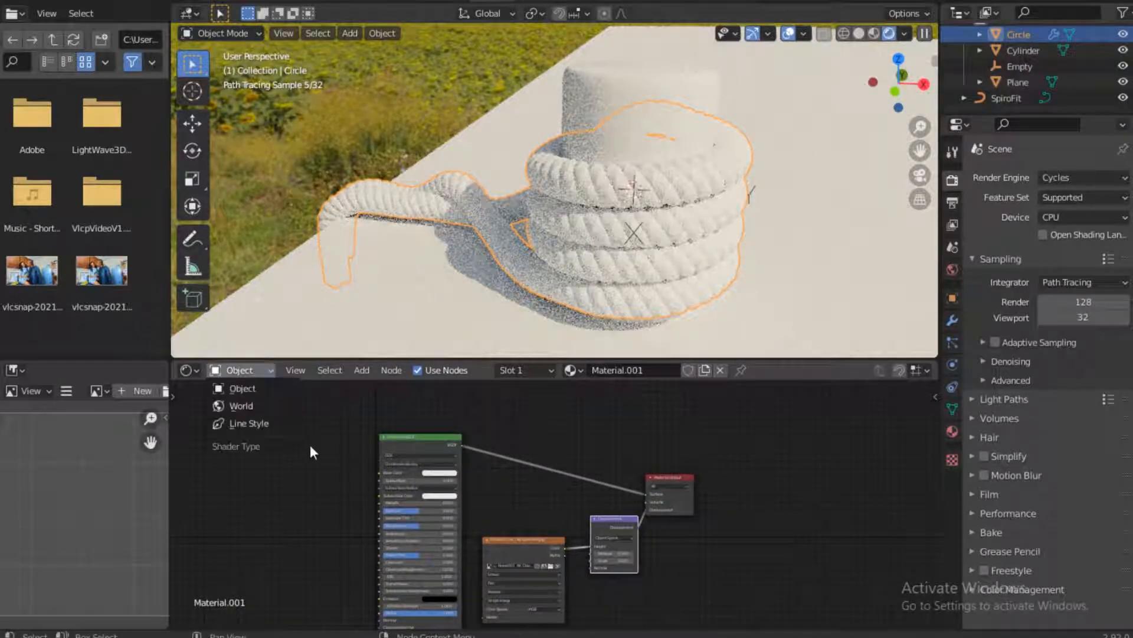
{"action": "left_click", "coordinate": [239, 388]}
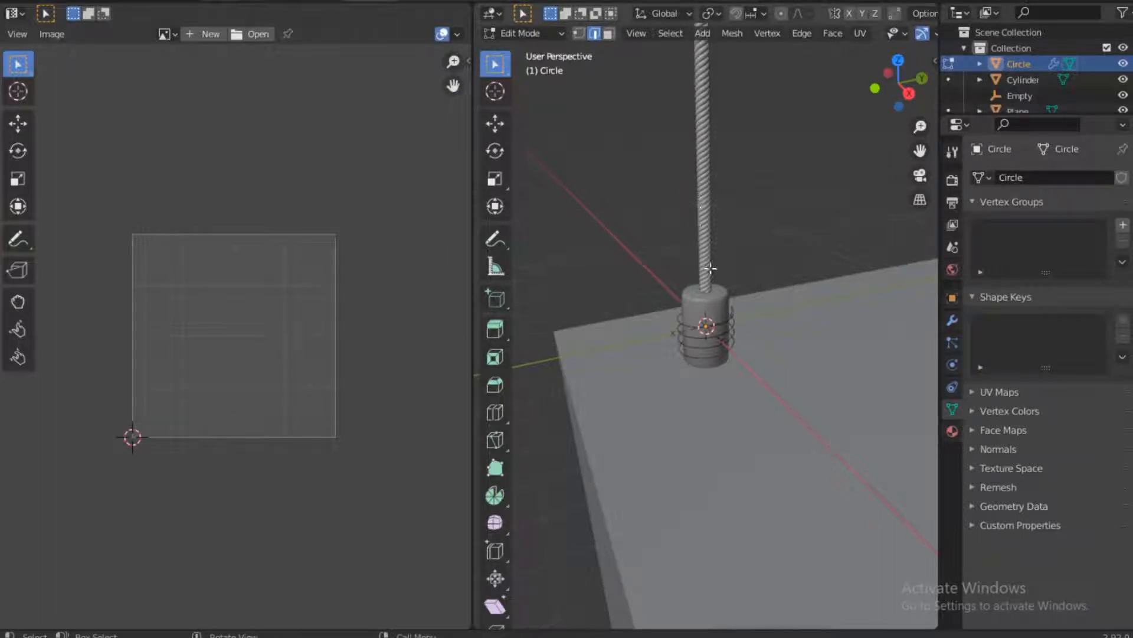
Scale the rope's selected profile to about 0.95 in Edit Mode and hide the Cylinder to expose the rope's lower end
{"action": "key", "text": "s"}
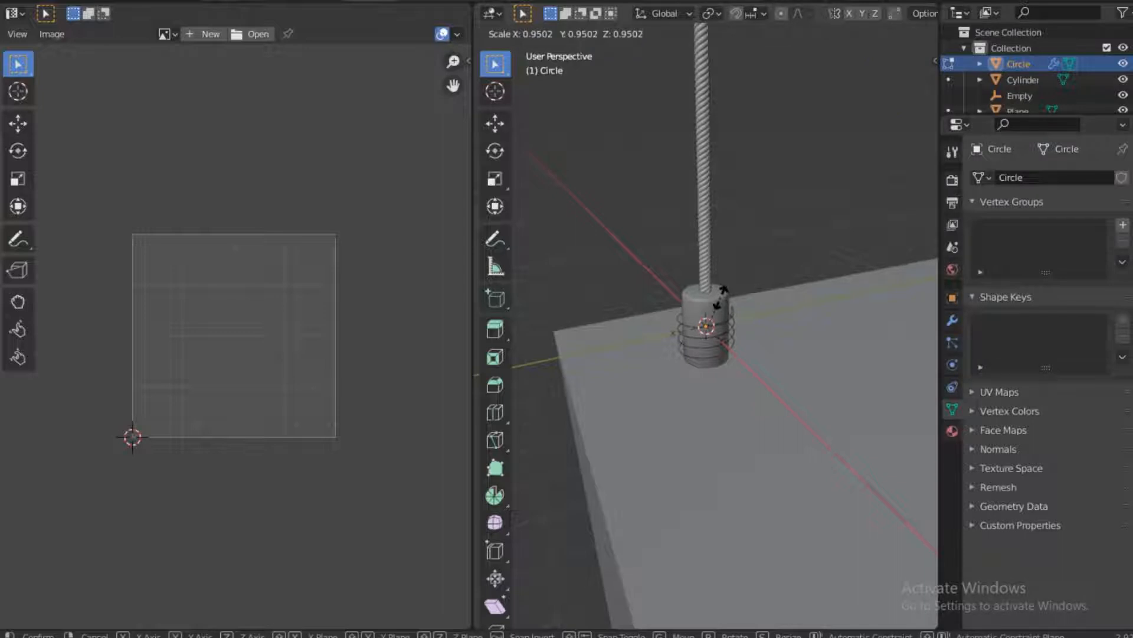
{"action": "left_click", "coordinate": [720, 297]}
{"action": "scroll", "coordinate": [704, 329], "scroll_direction": "up", "scroll_amount": 8}
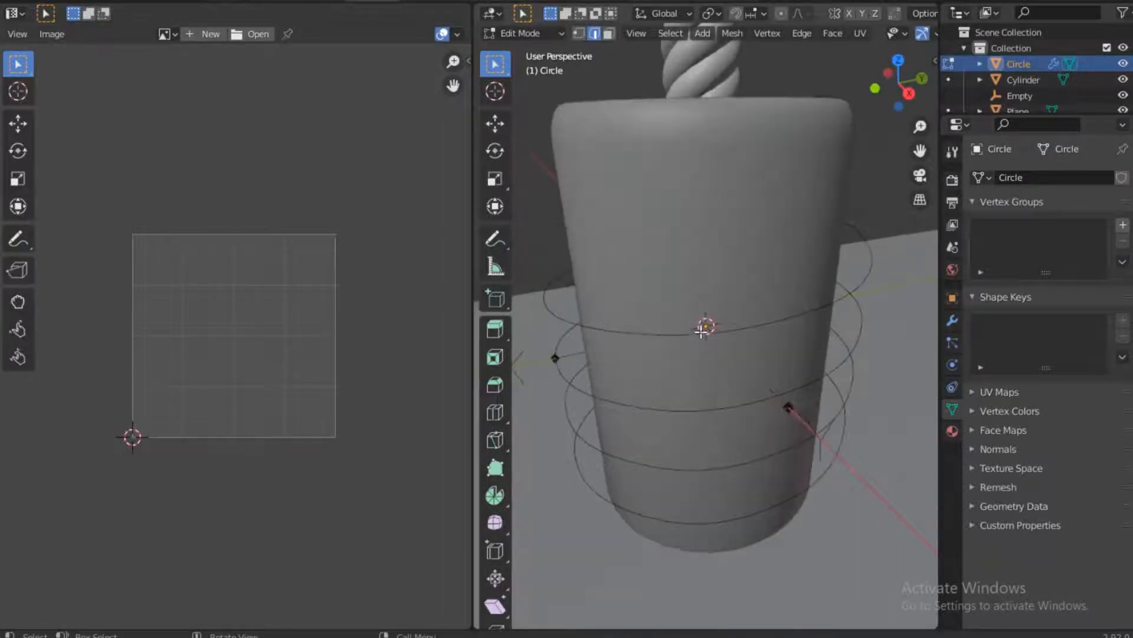
{"action": "scroll", "coordinate": [701, 332], "scroll_direction": "up", "scroll_amount": 2}
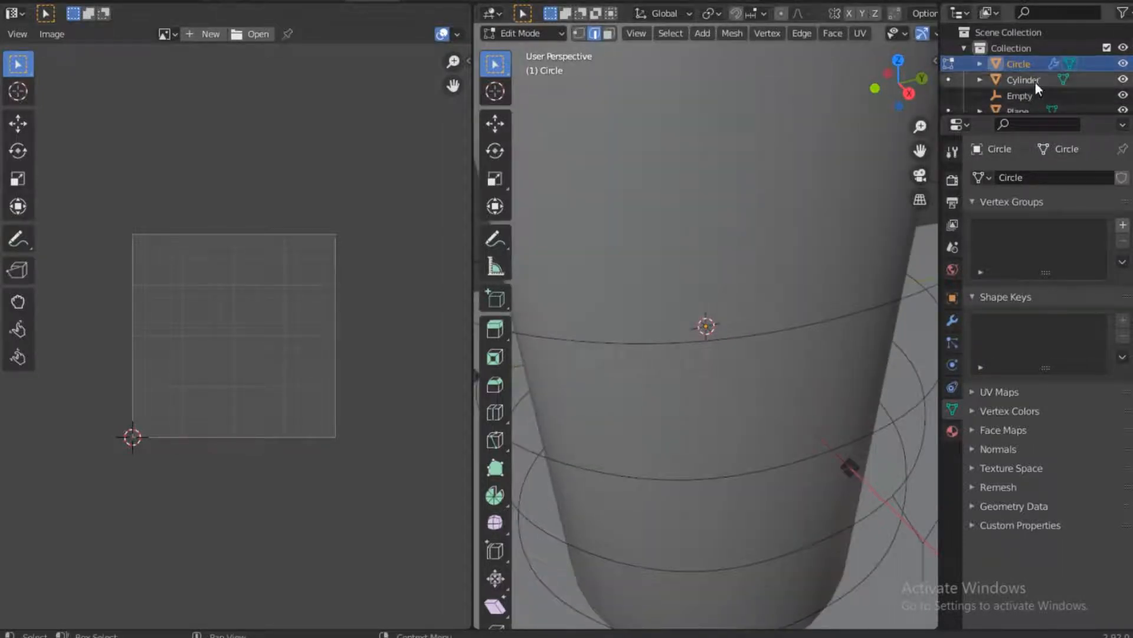
{"action": "left_click", "coordinate": [1124, 79]}
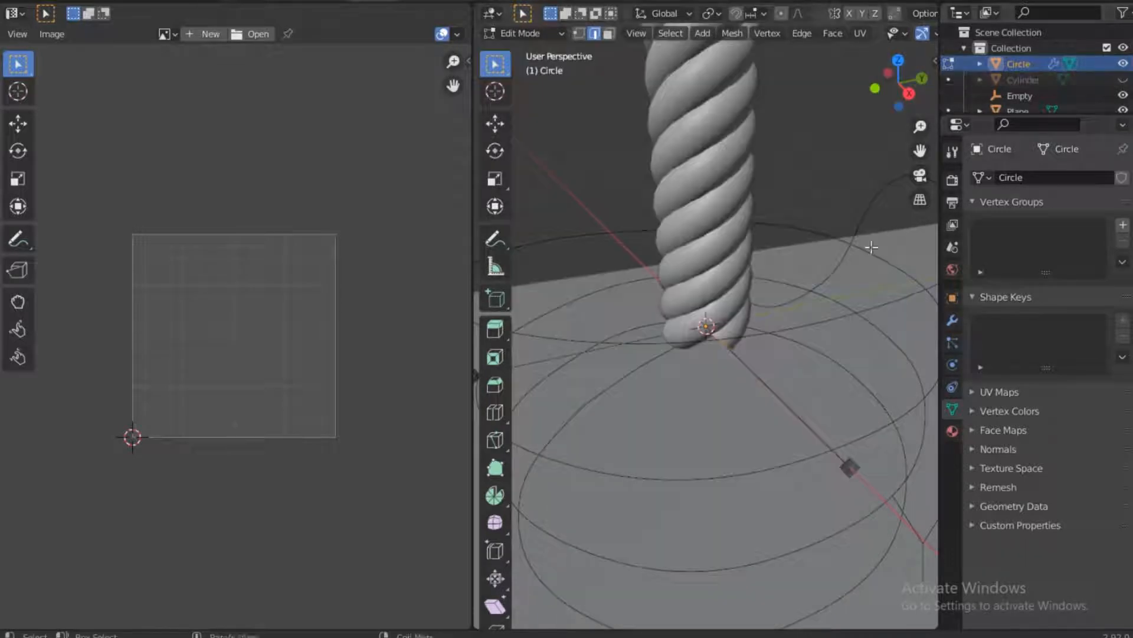
{"action": "scroll", "coordinate": [716, 329], "scroll_direction": "up", "scroll_amount": 6}
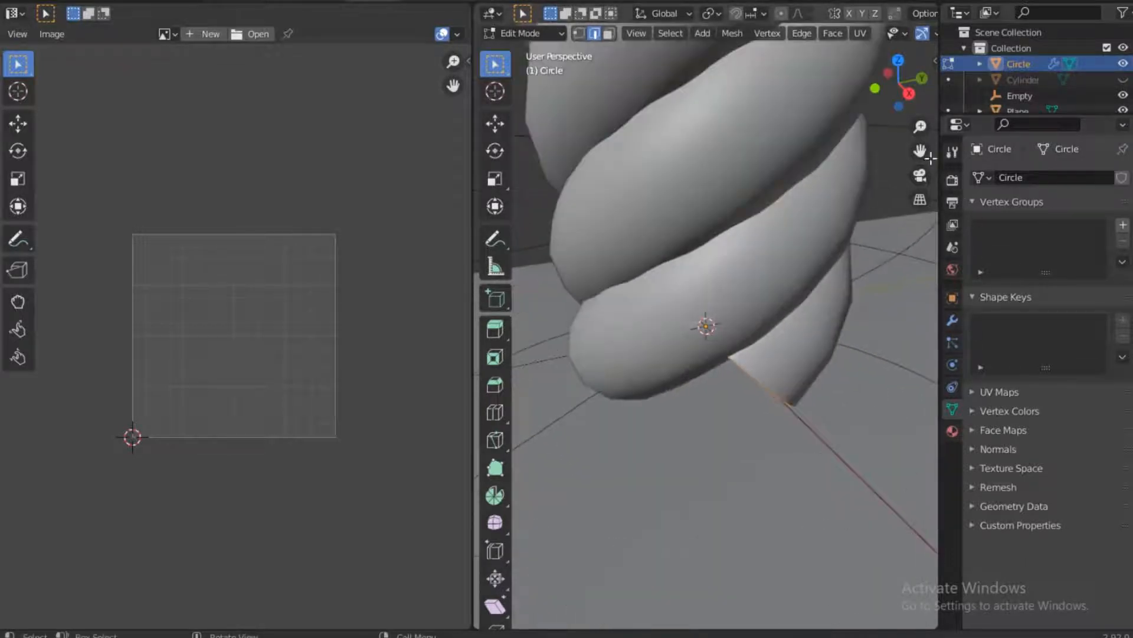
{"action": "left_click_drag", "start_coordinate": [920, 150], "coordinate": [957, 16]}
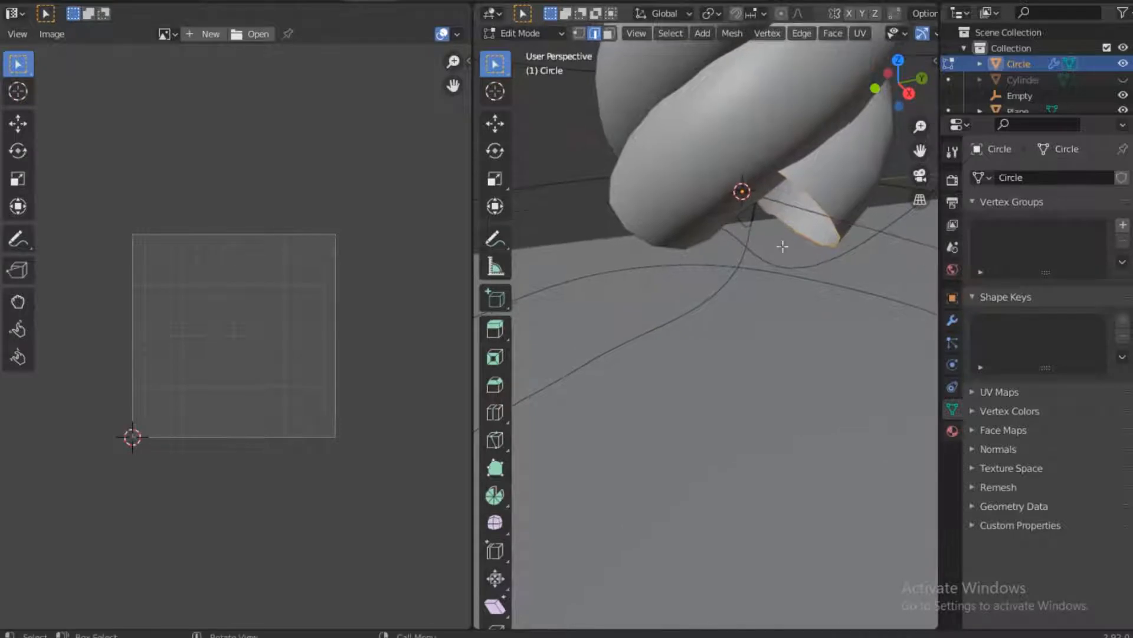
View the rope's open lower end from below and deselect all of the mesh, keeping edge select mode
{"action": "left_click", "coordinate": [541, 33]}
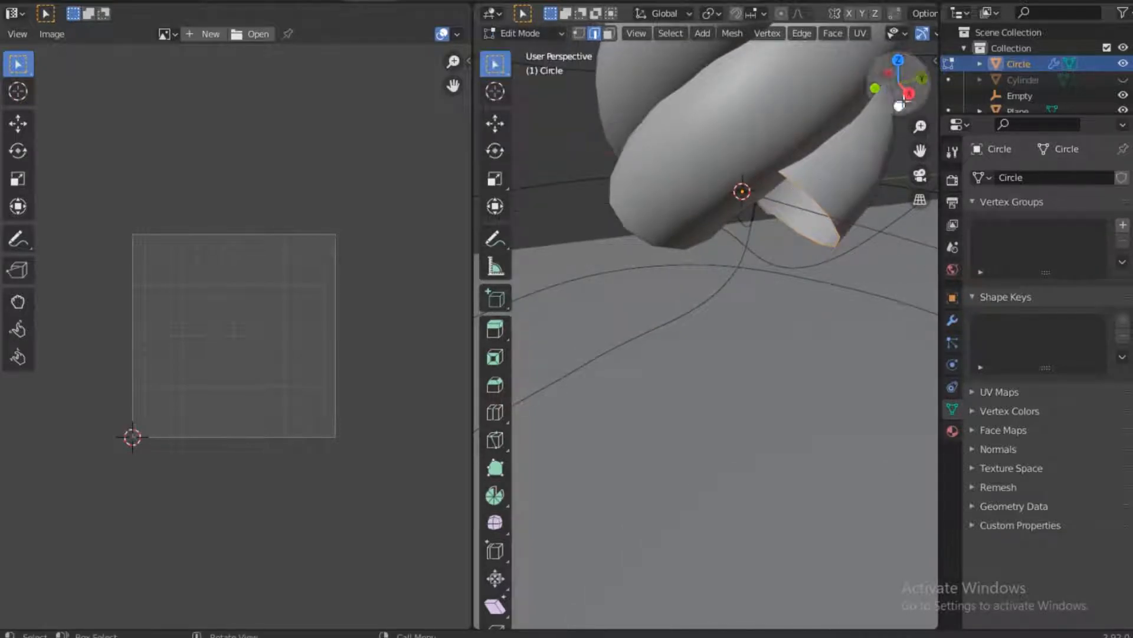
{"action": "middle_click_drag", "start_coordinate": [860, 187], "coordinate": [787, 233], "text": "shift"}
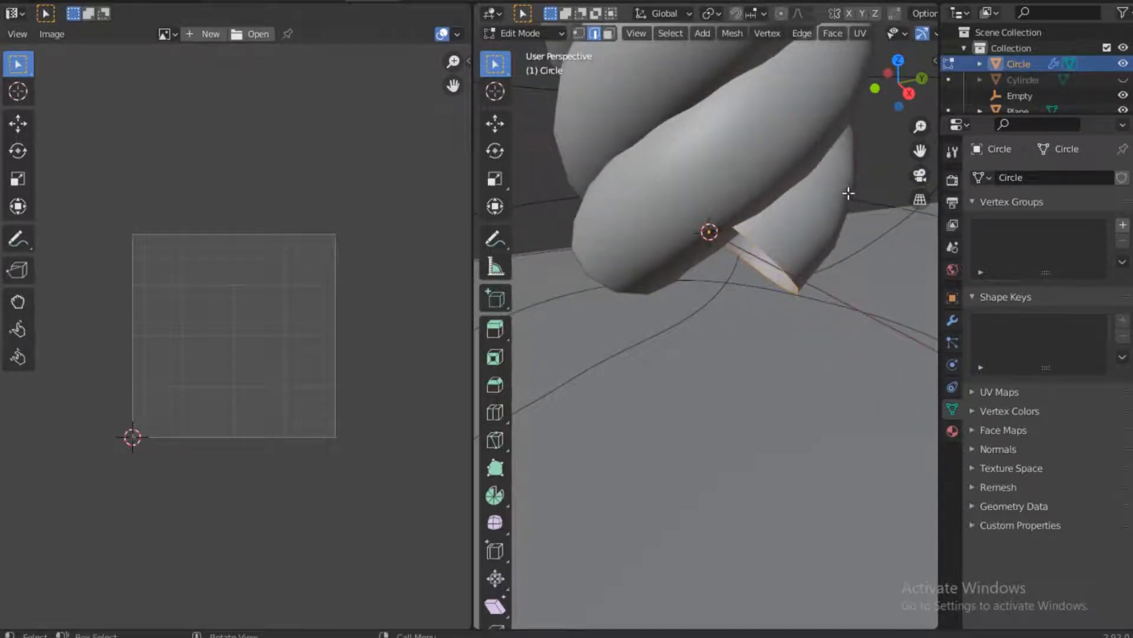
{"action": "middle_click_drag", "start_coordinate": [849, 193], "coordinate": [856, 115]}
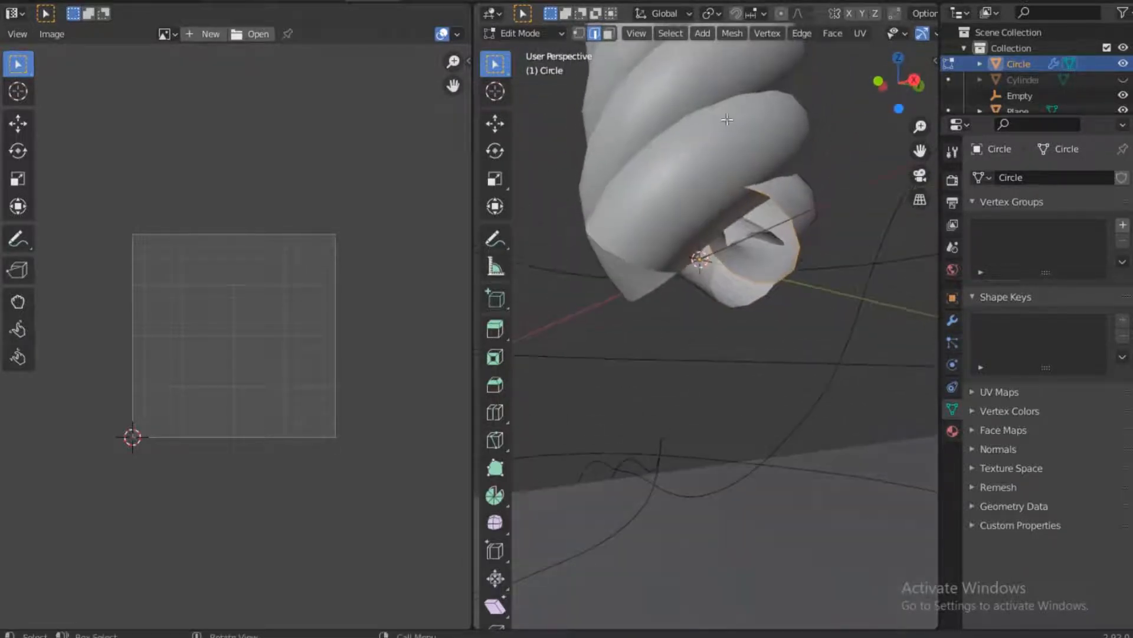
{"action": "key", "text": "alt+a"}
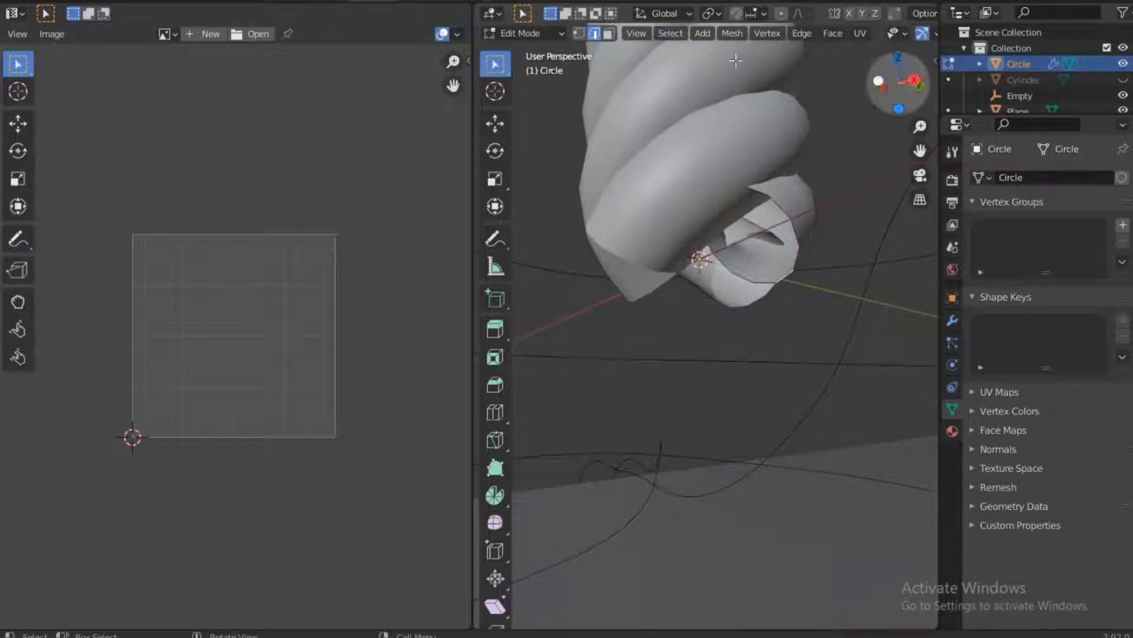
{"action": "left_click", "coordinate": [582, 33]}
{"action": "left_click", "coordinate": [595, 33]}
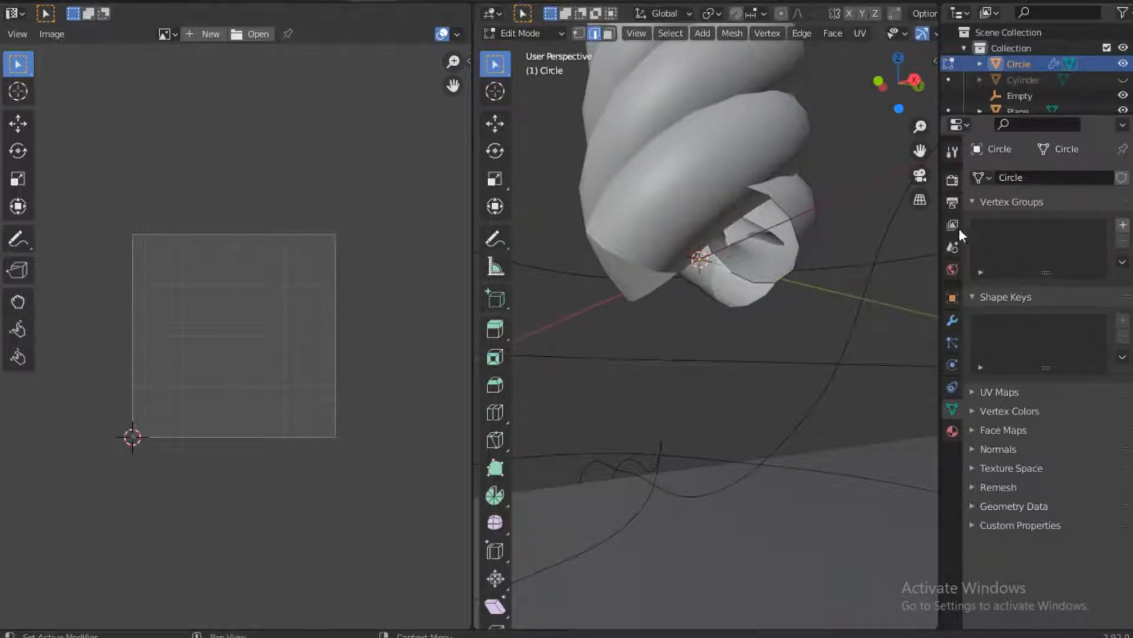
Return the rope to Object Mode and apply its Screw modifier
{"action": "left_click", "coordinate": [952, 320]}
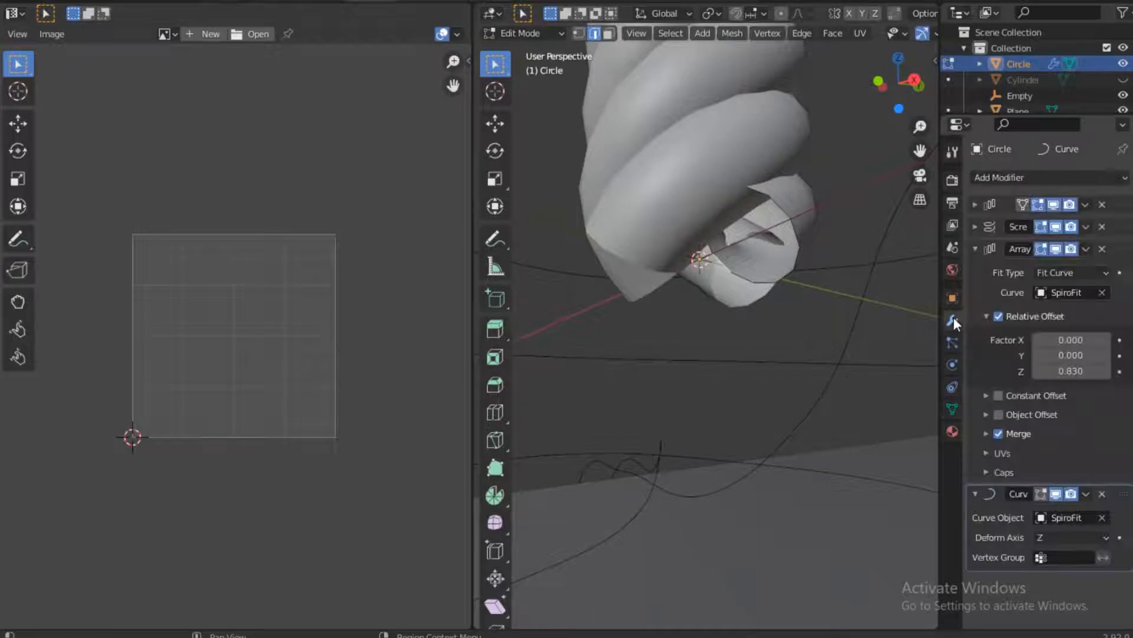
{"action": "left_click", "coordinate": [975, 249]}
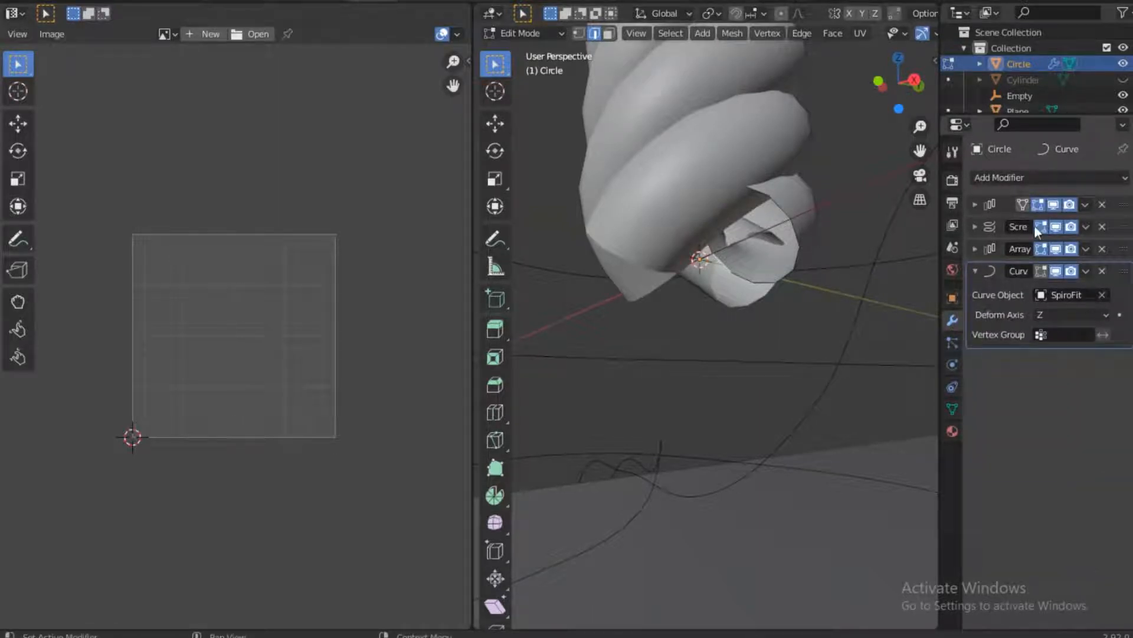
{"action": "left_click", "coordinate": [976, 225]}
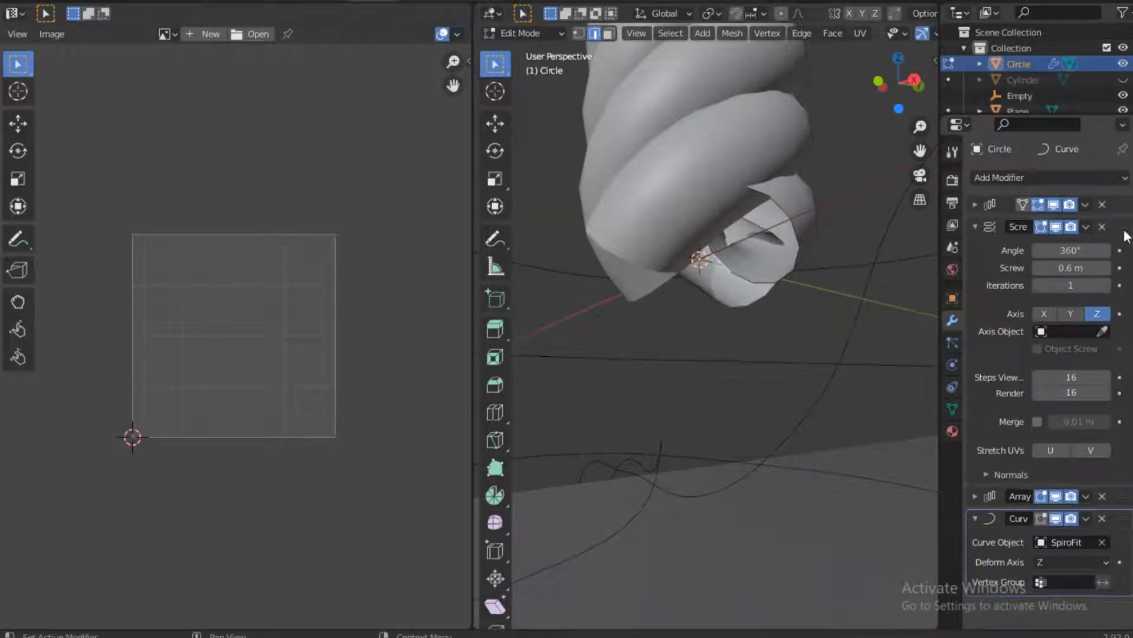
{"action": "left_click", "coordinate": [1086, 227]}
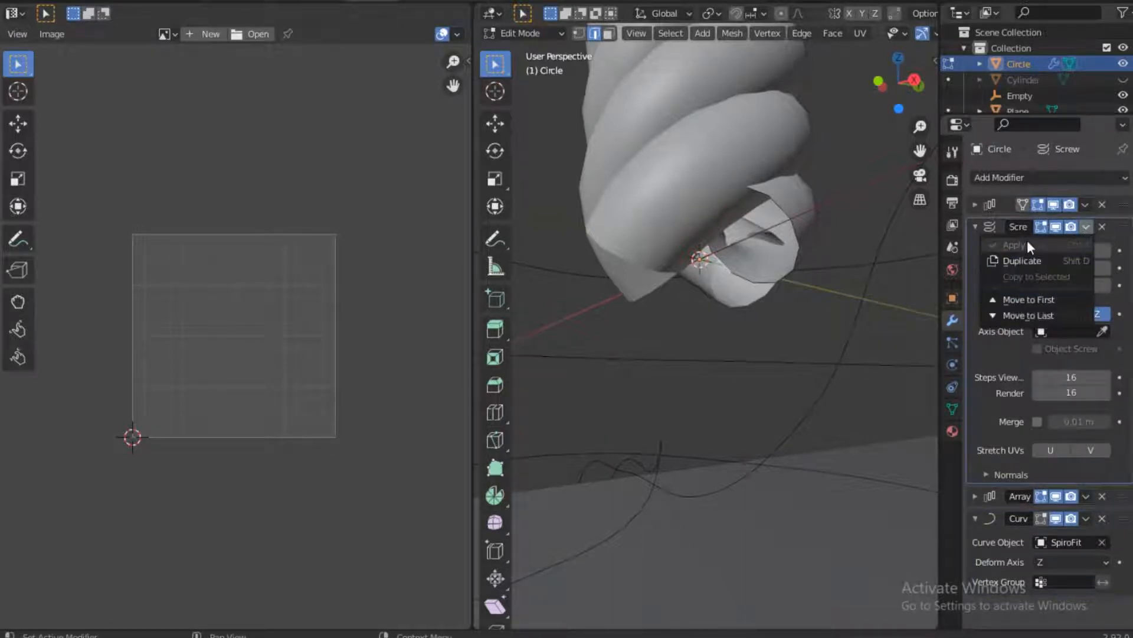
{"action": "left_click", "coordinate": [1088, 226]}
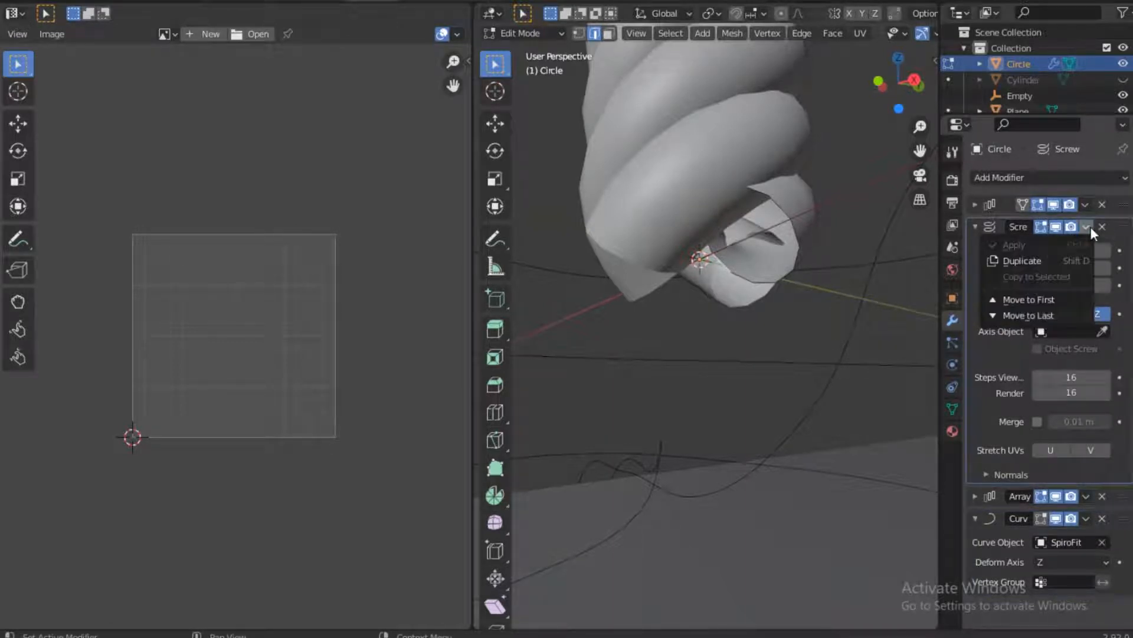
{"action": "left_click", "coordinate": [529, 34]}
{"action": "left_click", "coordinate": [525, 48]}
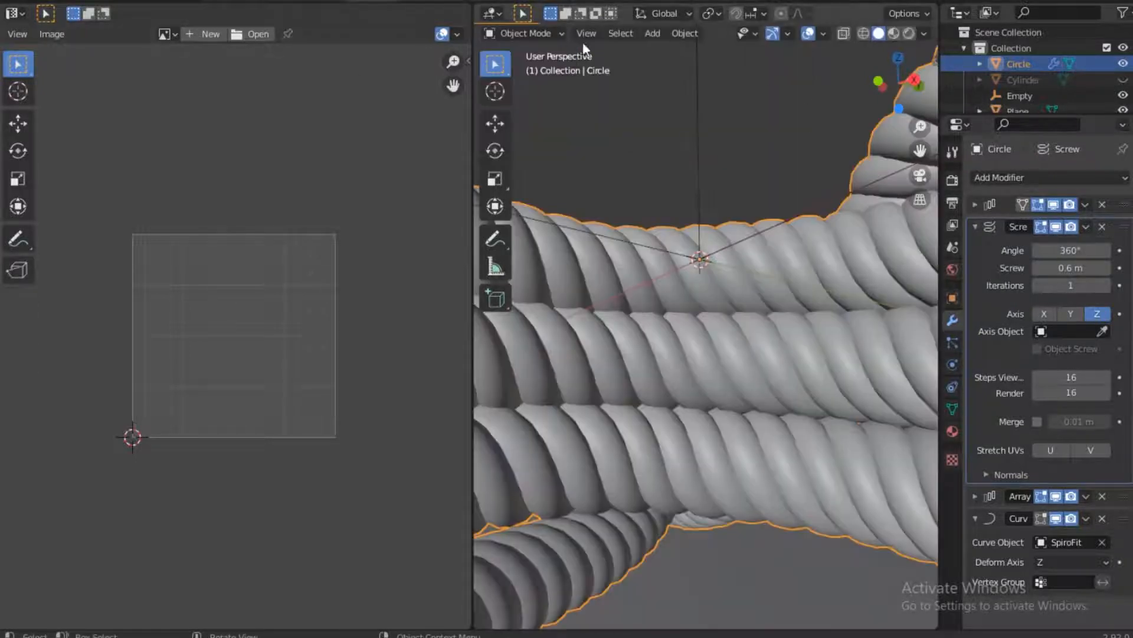
{"action": "left_click", "coordinate": [1086, 227]}
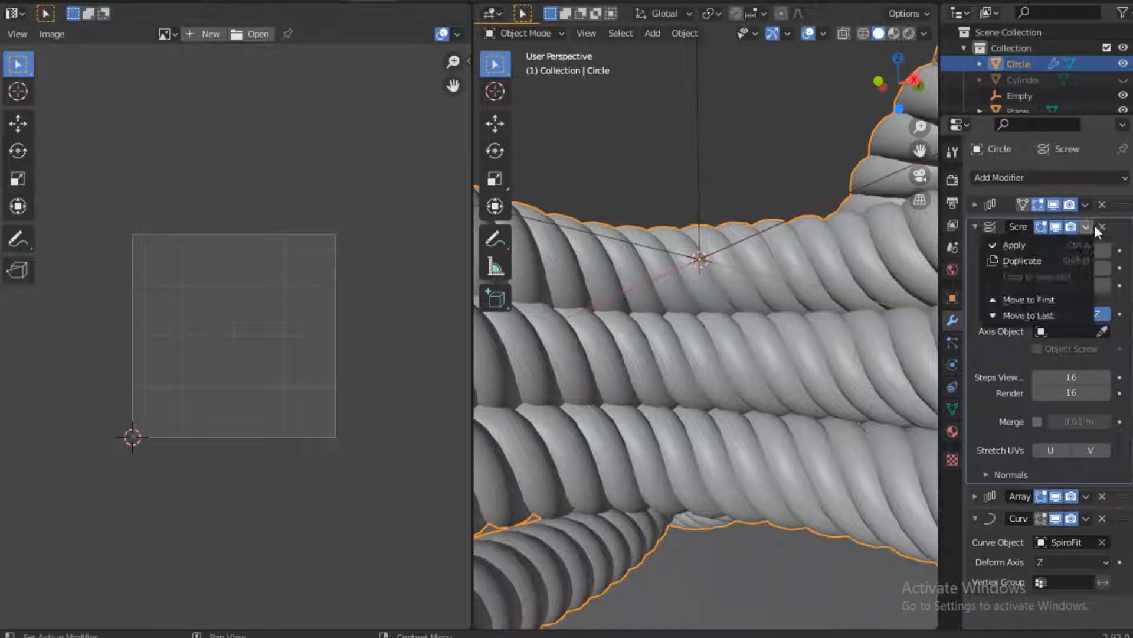
{"action": "left_click", "coordinate": [1040, 253]}
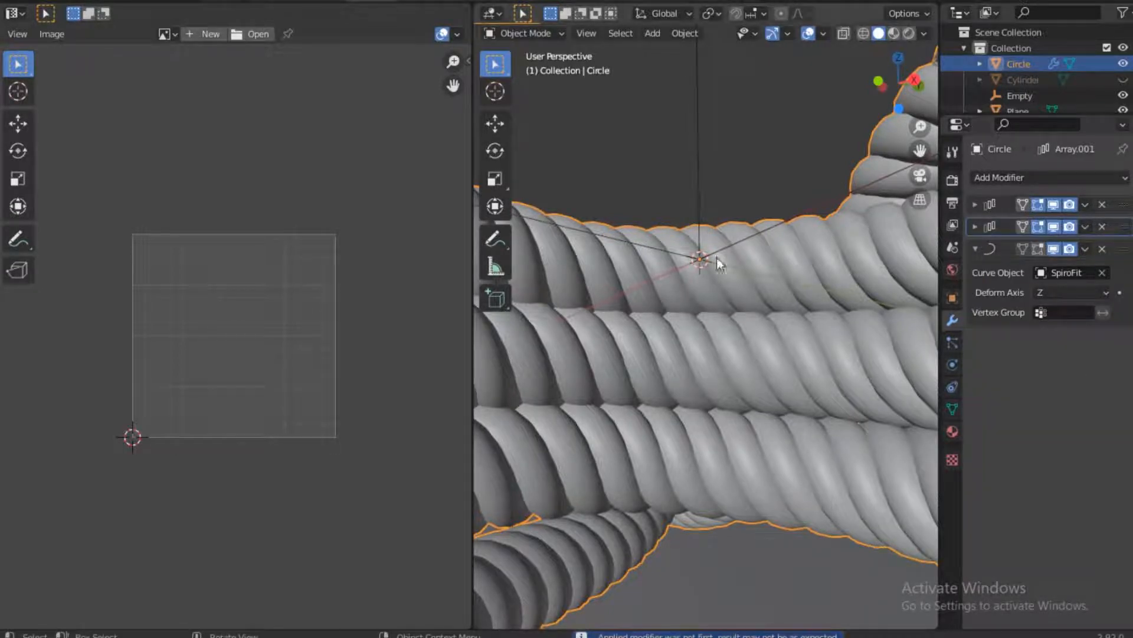
Enter Edit Mode on the rope and select the lengthwise edge loop of the strand at its open lower end
{"action": "scroll", "coordinate": [703, 249], "scroll_direction": "up", "scroll_amount": 5}
{"action": "scroll", "coordinate": [700, 238], "scroll_direction": "down", "scroll_amount": 2}
{"action": "scroll", "coordinate": [699, 232], "scroll_direction": "down", "scroll_amount": 8}
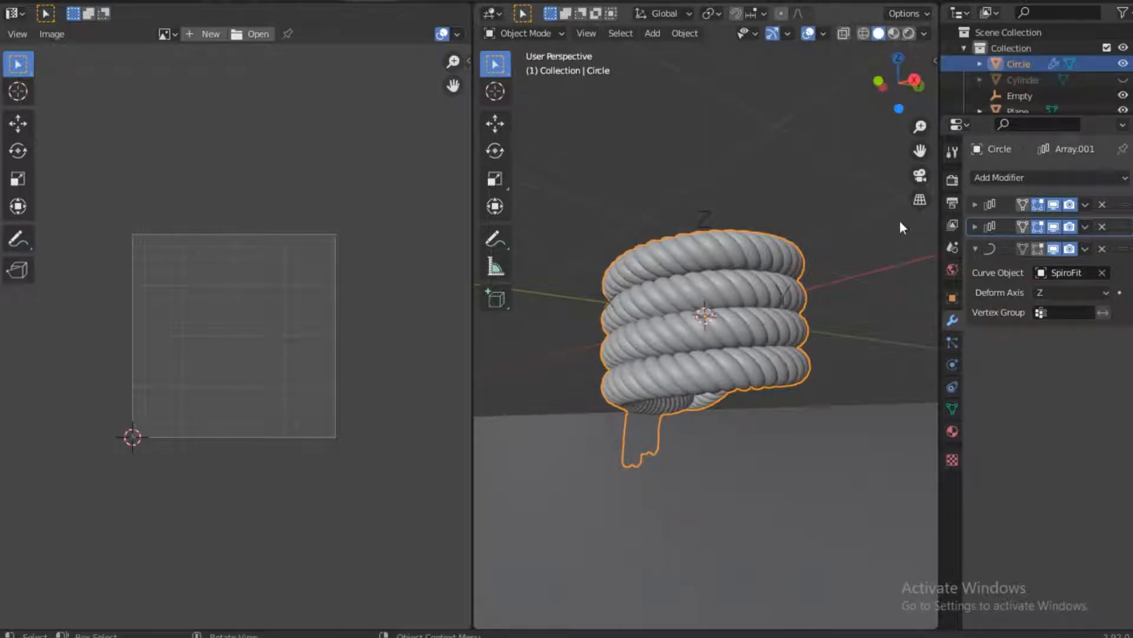
{"action": "left_click_drag", "start_coordinate": [904, 96], "coordinate": [648, 173]}
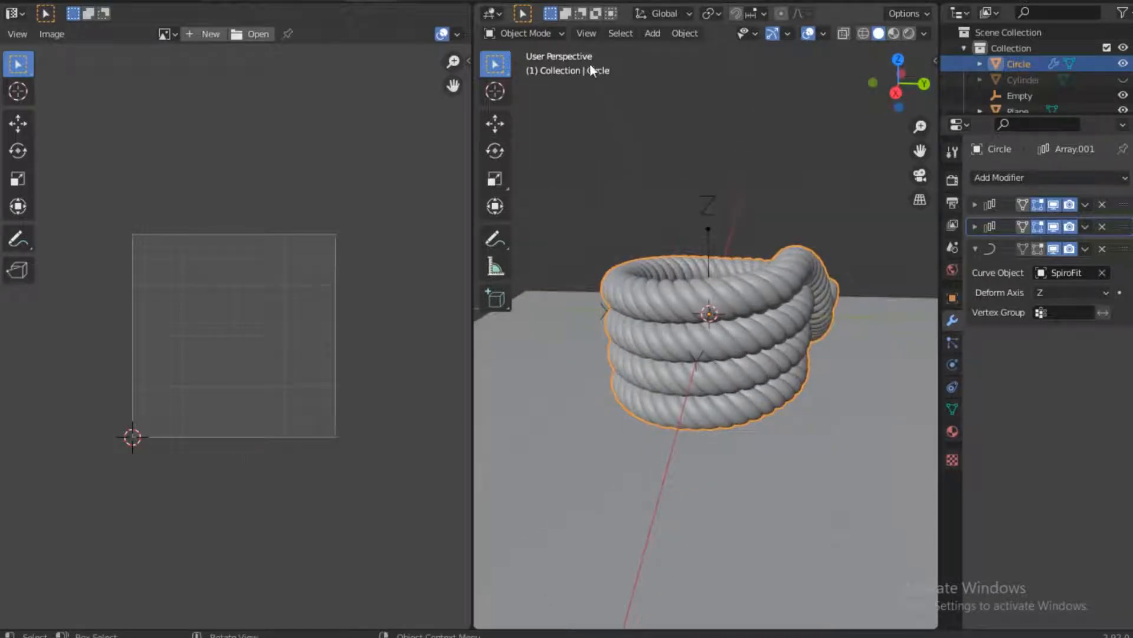
{"action": "left_click", "coordinate": [554, 34]}
{"action": "left_click", "coordinate": [549, 67]}
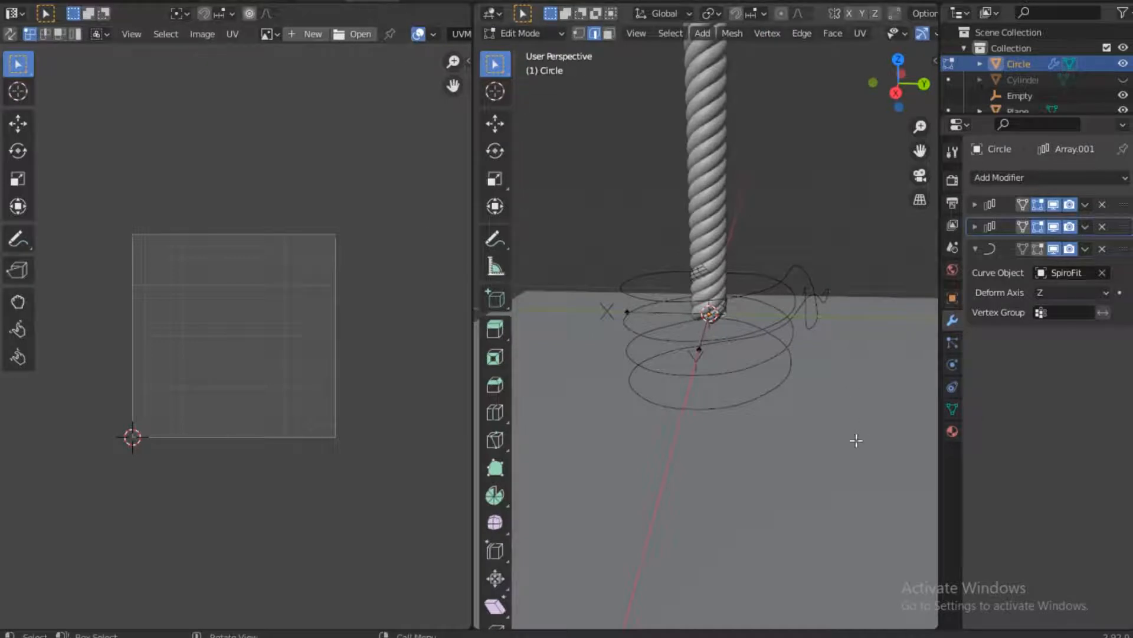
{"action": "scroll", "coordinate": [745, 333], "scroll_direction": "up", "scroll_amount": 10}
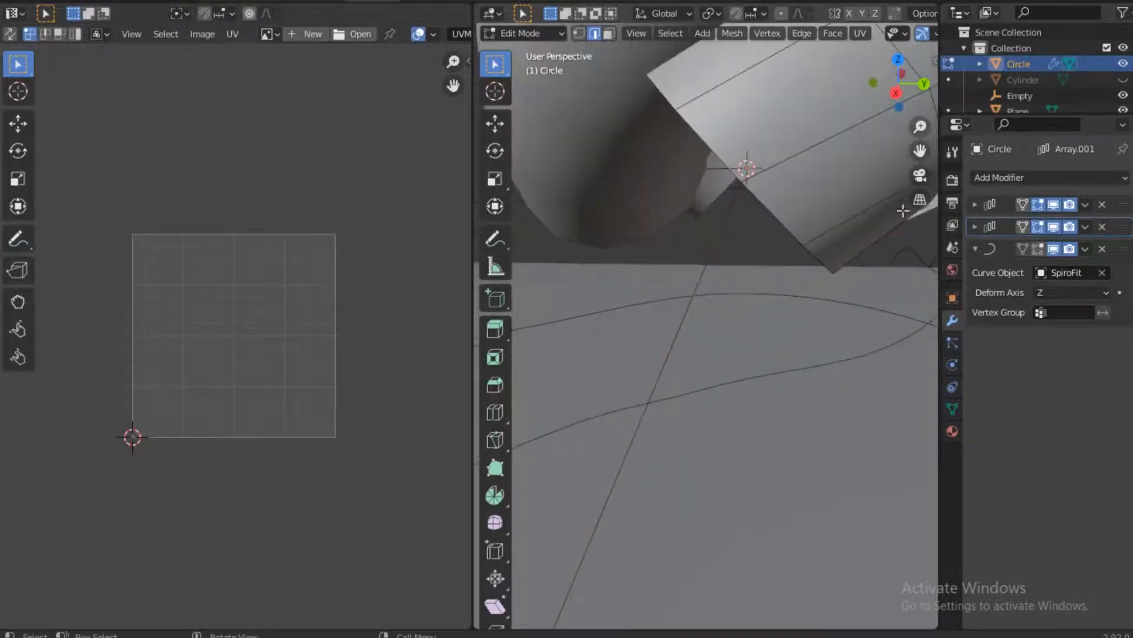
{"action": "left_click_drag", "start_coordinate": [919, 63], "coordinate": [822, 234]}
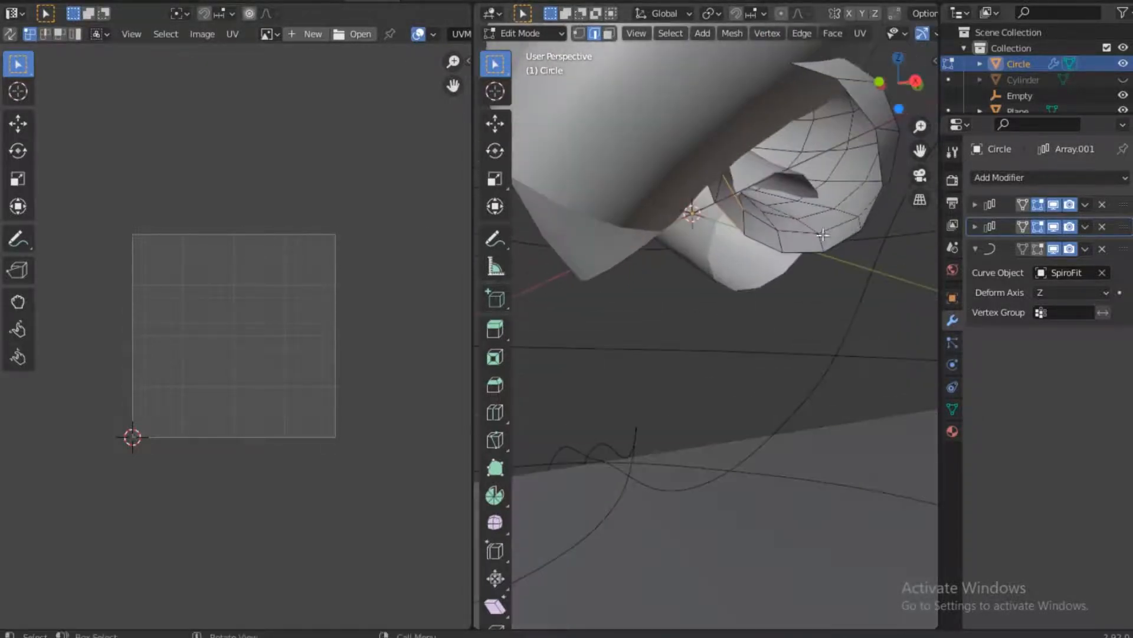
{"action": "left_click", "coordinate": [780, 242]}
{"action": "left_click_drag", "start_coordinate": [900, 90], "coordinate": [887, 109]}
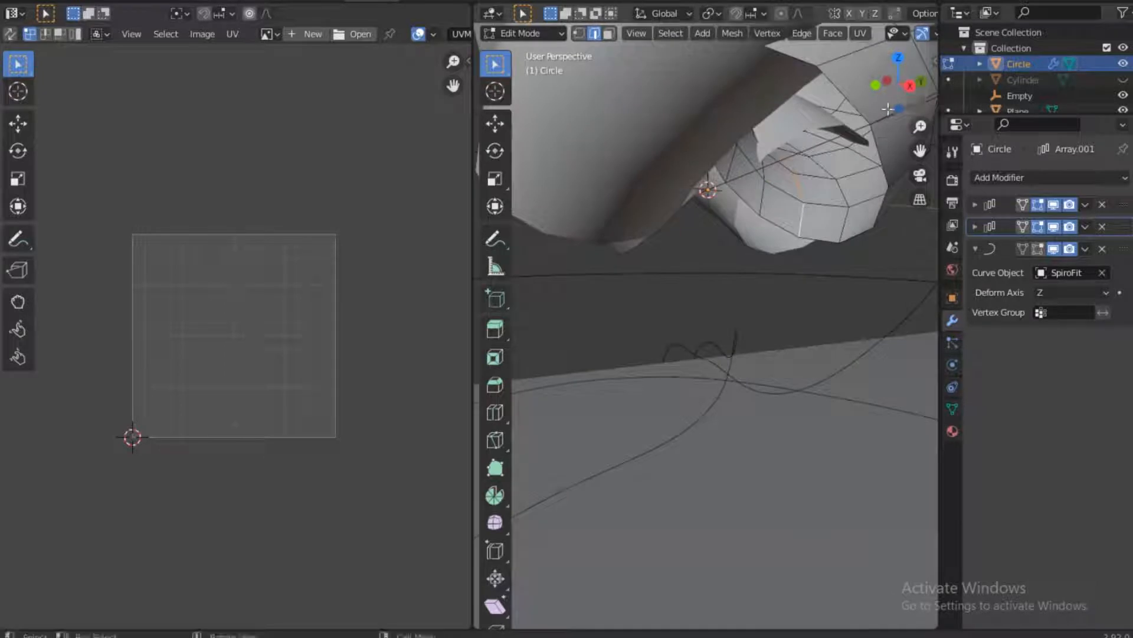
Check the Emulate 3 Button Mouse option in the Input preferences and close the preferences
{"action": "left_click", "coordinate": [56, 4]}
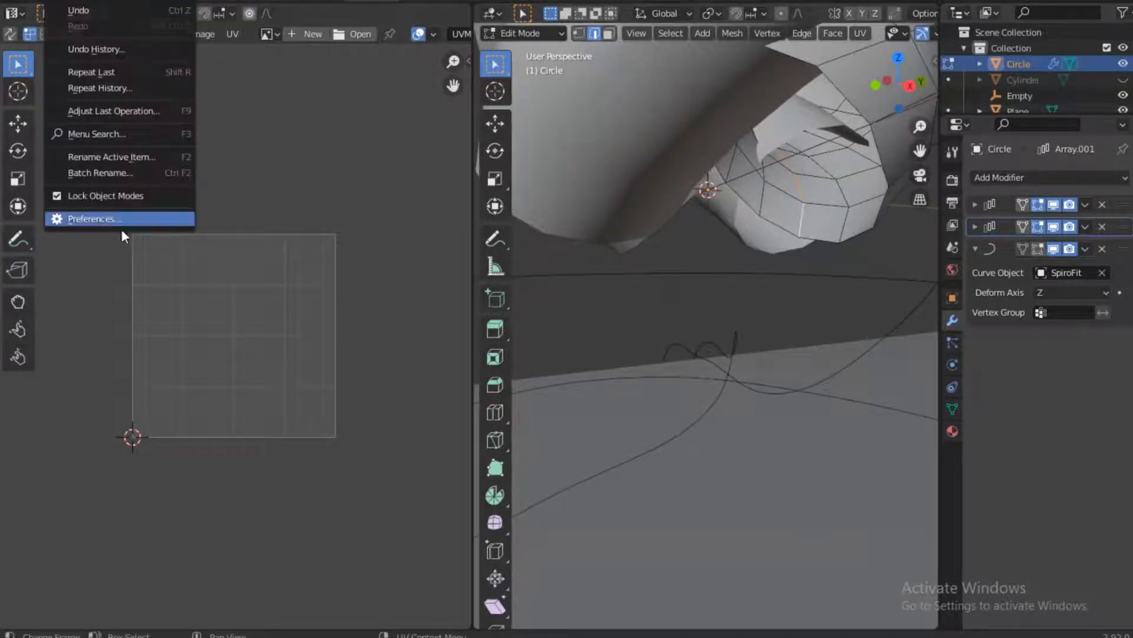
{"action": "left_click", "coordinate": [98, 218]}
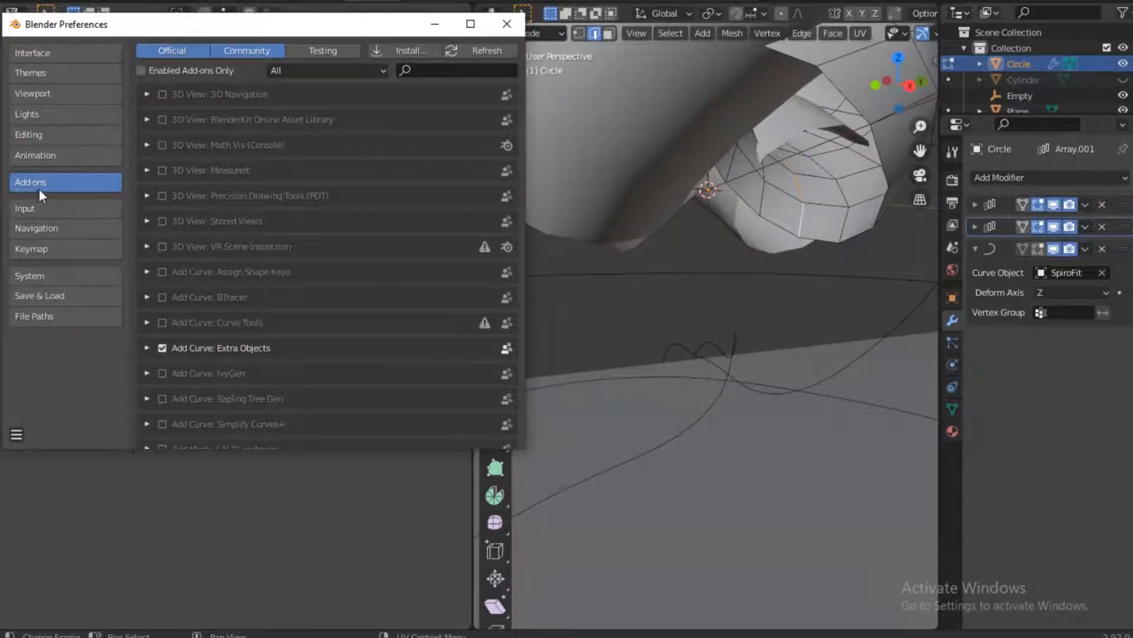
{"action": "left_click", "coordinate": [442, 69]}
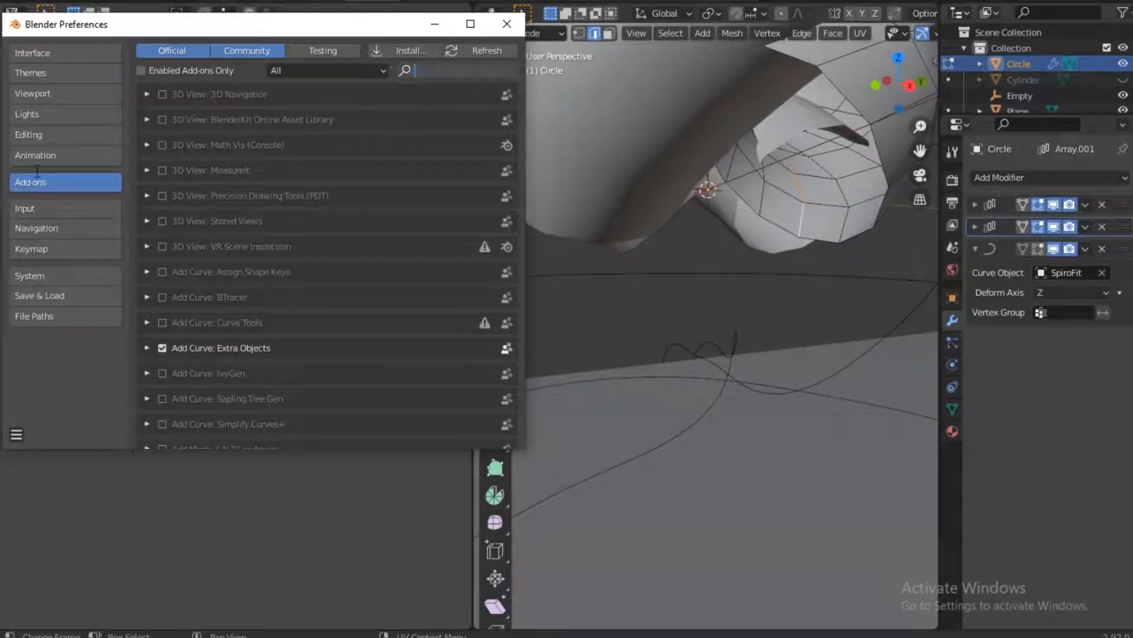
{"action": "left_click", "coordinate": [46, 207]}
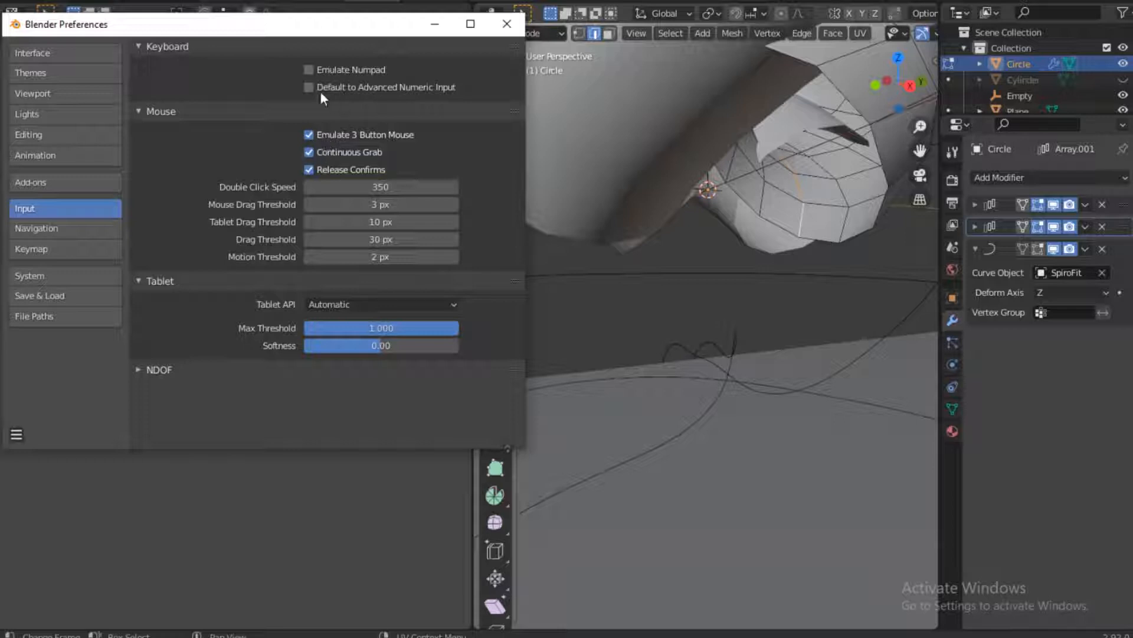
{"action": "left_click", "coordinate": [504, 24]}
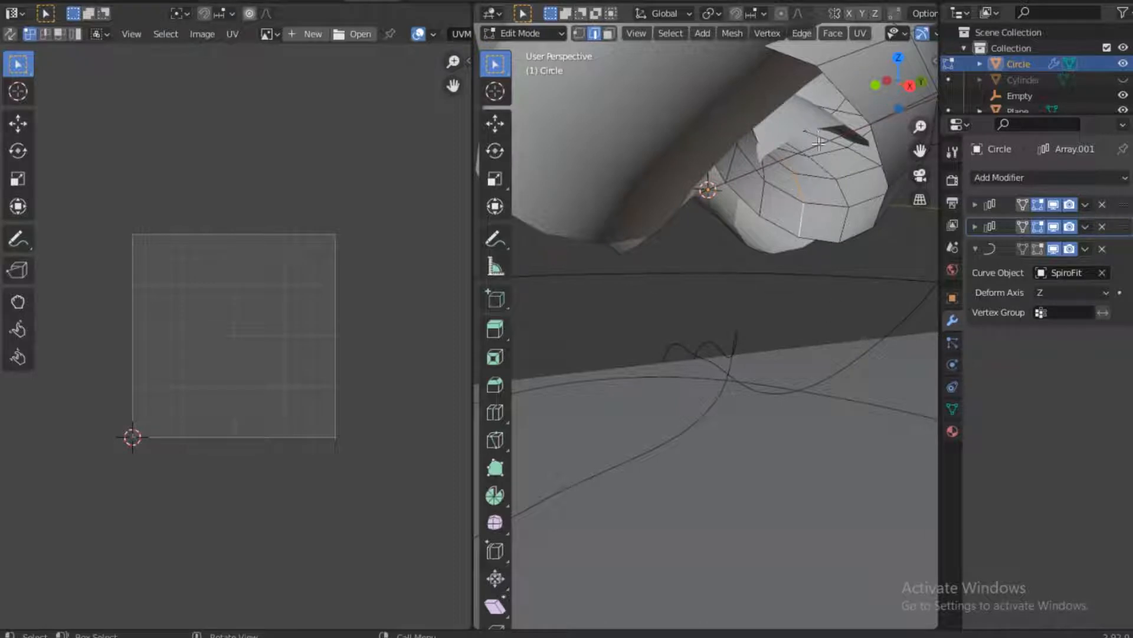
Mark the selected edge loop as a seam and show the whole strand's UVs over the Rope001 4K displacement image
{"action": "right_click", "coordinate": [796, 199]}
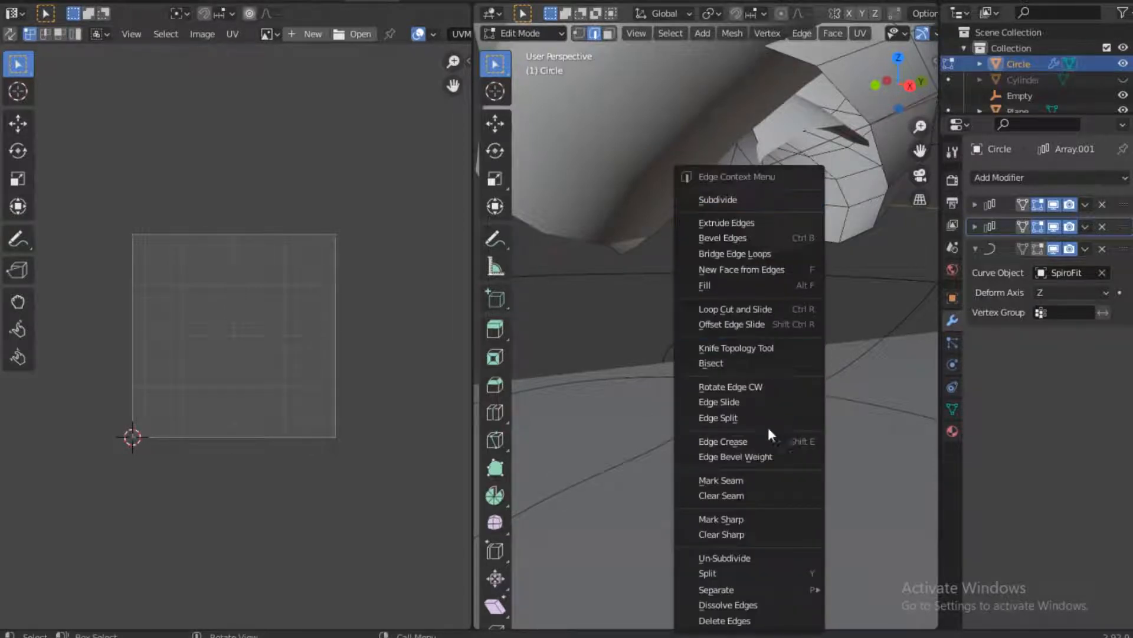
{"action": "left_click", "coordinate": [750, 480]}
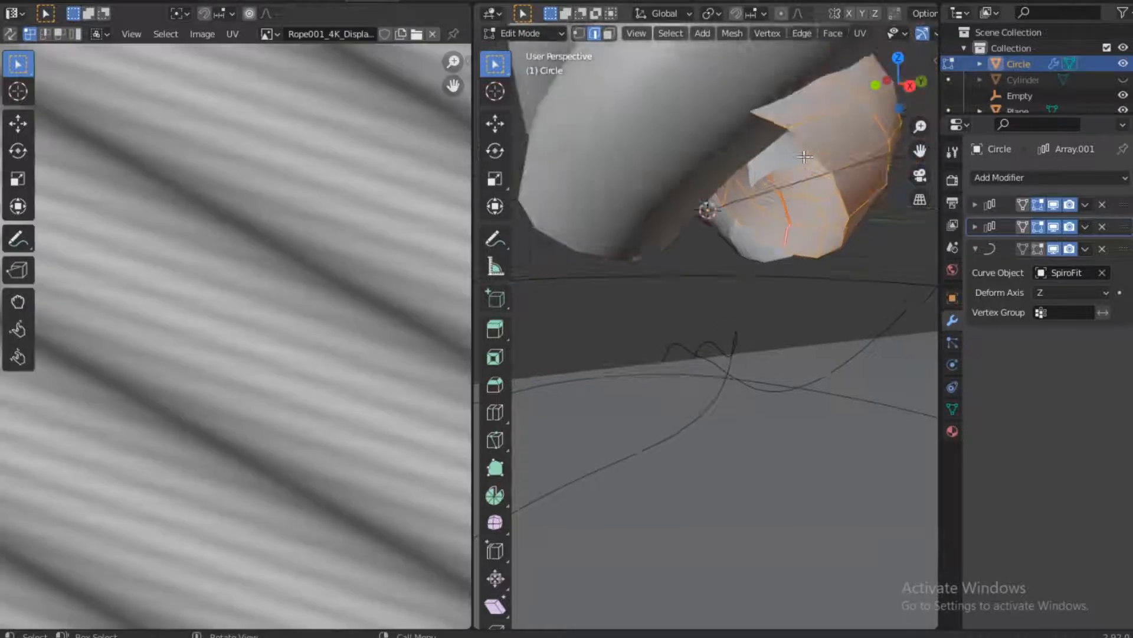
{"action": "scroll", "coordinate": [313, 242], "scroll_direction": "down", "scroll_amount": 3}
{"action": "scroll", "coordinate": [310, 244], "scroll_direction": "up", "scroll_amount": 3}
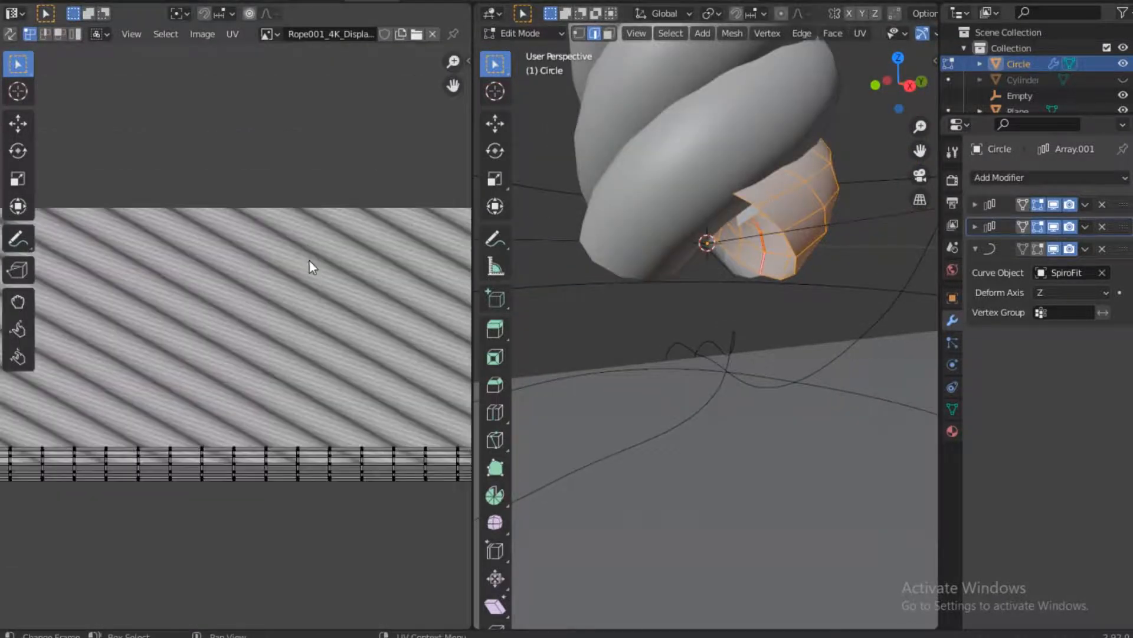
{"action": "scroll", "coordinate": [309, 260], "scroll_direction": "down", "scroll_amount": 3}
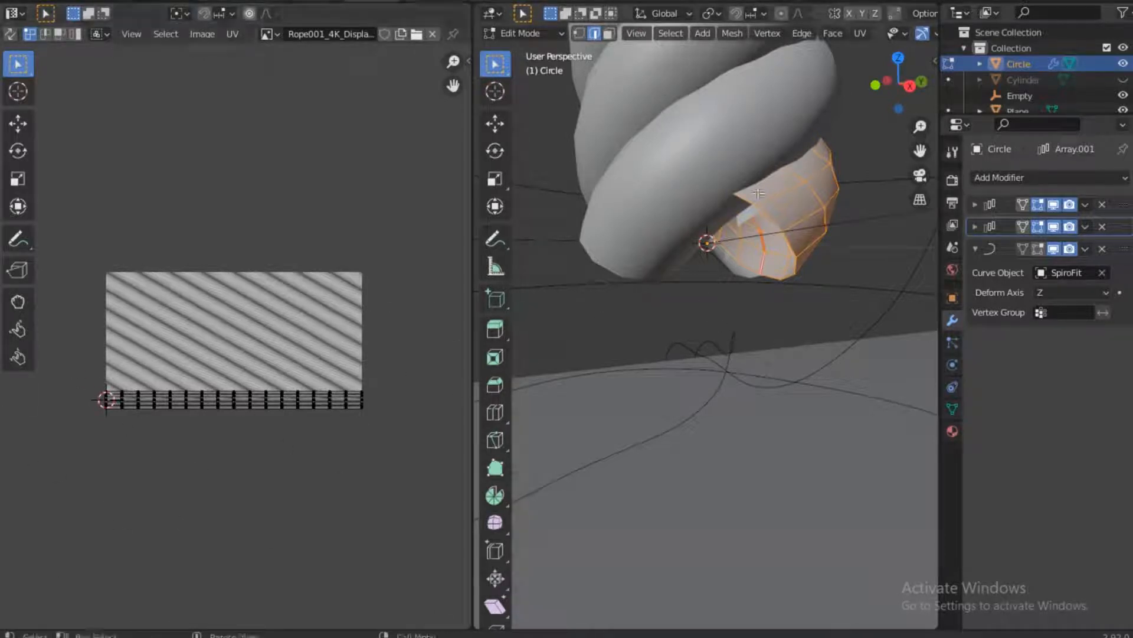
Make one quad of the strand the active face, select its linked faces, and unwrap them with Follow Active Quads using Length Average
{"action": "scroll", "coordinate": [792, 126], "scroll_direction": "down", "scroll_amount": 3}
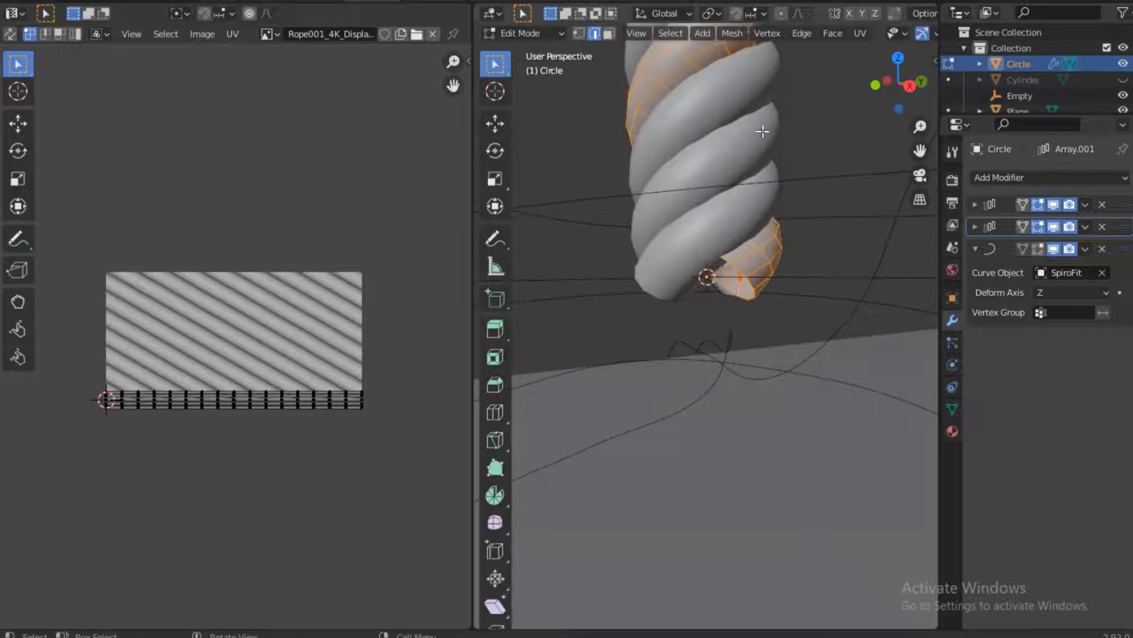
{"action": "middle_click_drag", "start_coordinate": [763, 131], "coordinate": [729, 218]}
{"action": "left_click", "coordinate": [726, 140]}
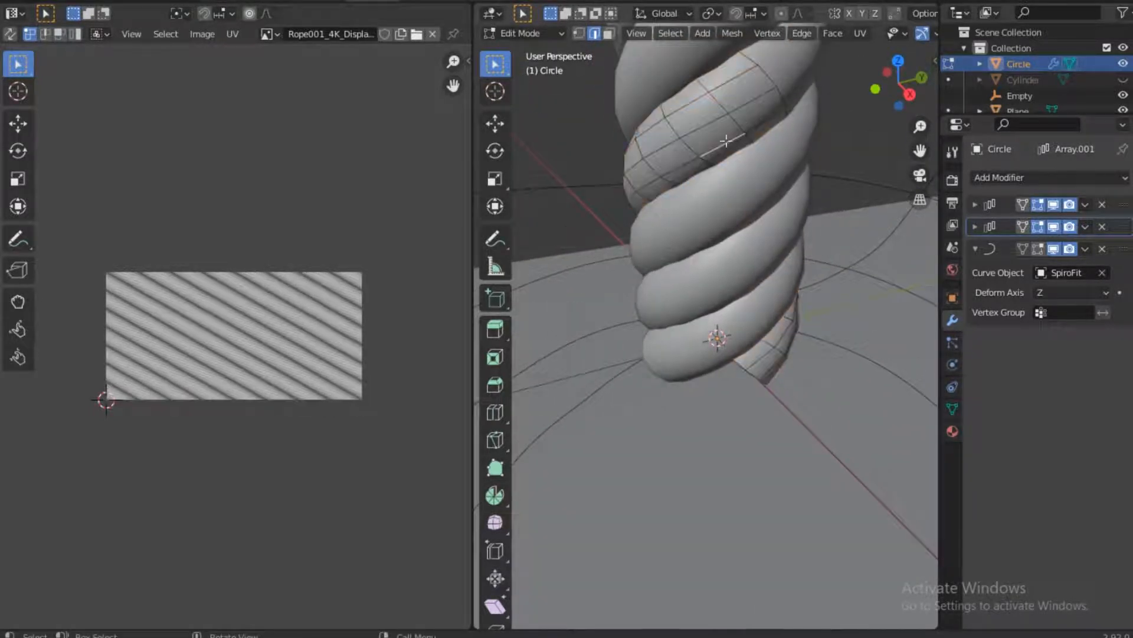
{"action": "left_click", "coordinate": [609, 33]}
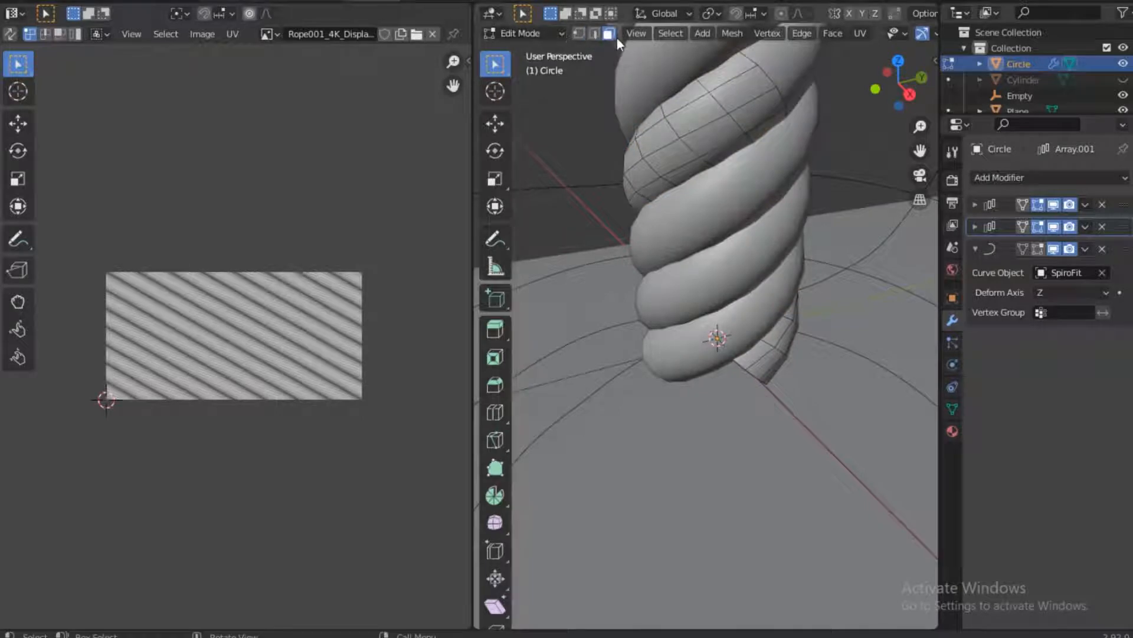
{"action": "left_click", "coordinate": [717, 125]}
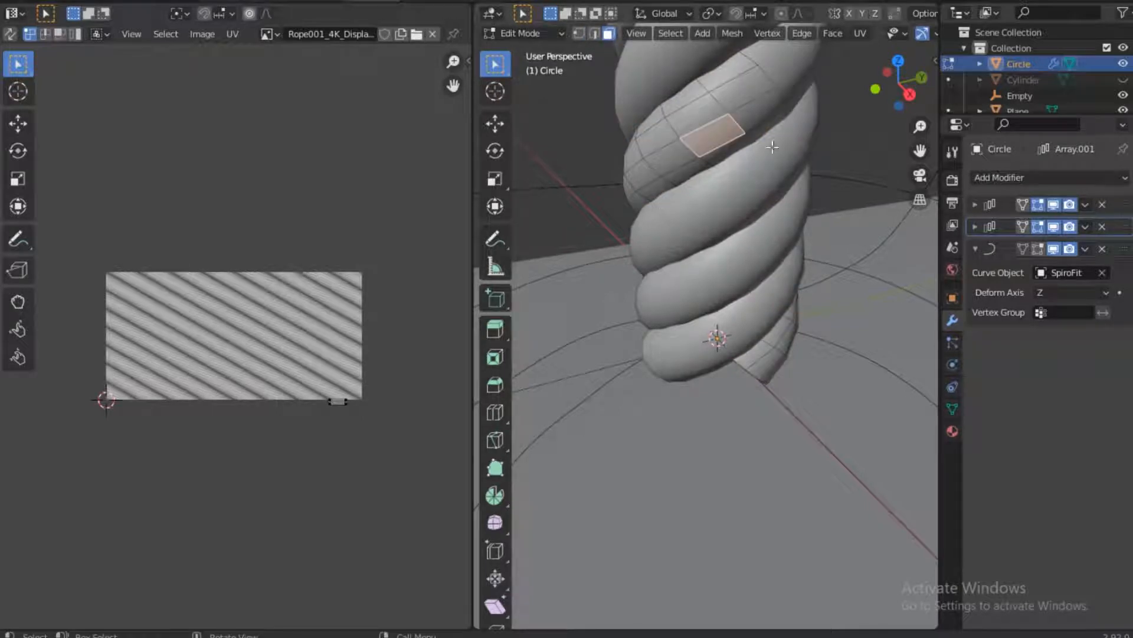
{"action": "key", "text": "l"}
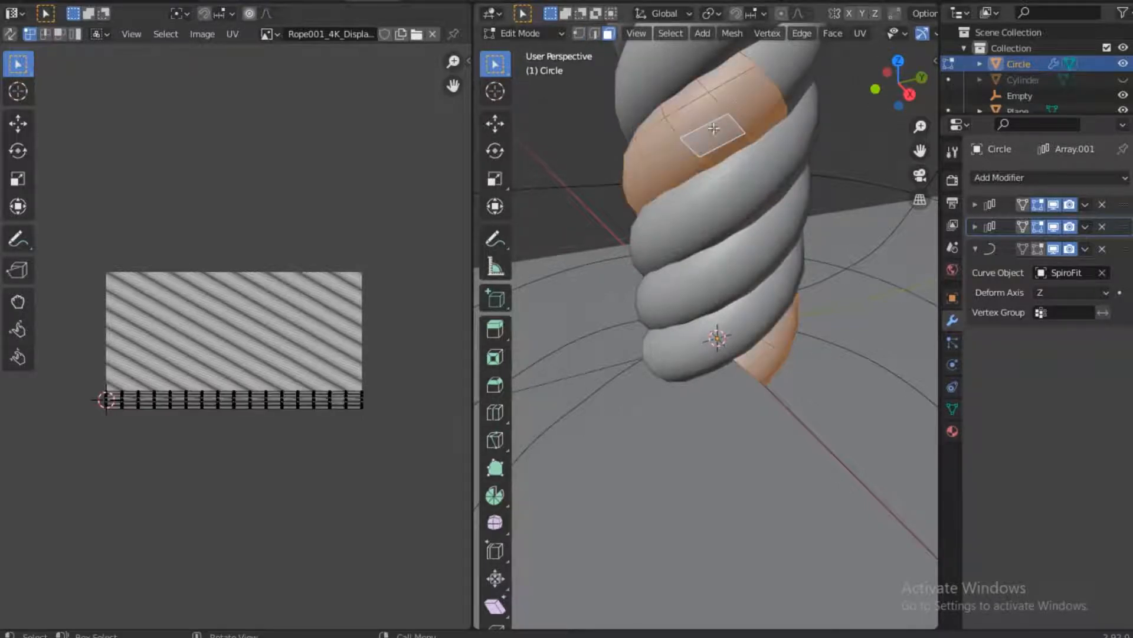
{"action": "left_click", "coordinate": [861, 33]}
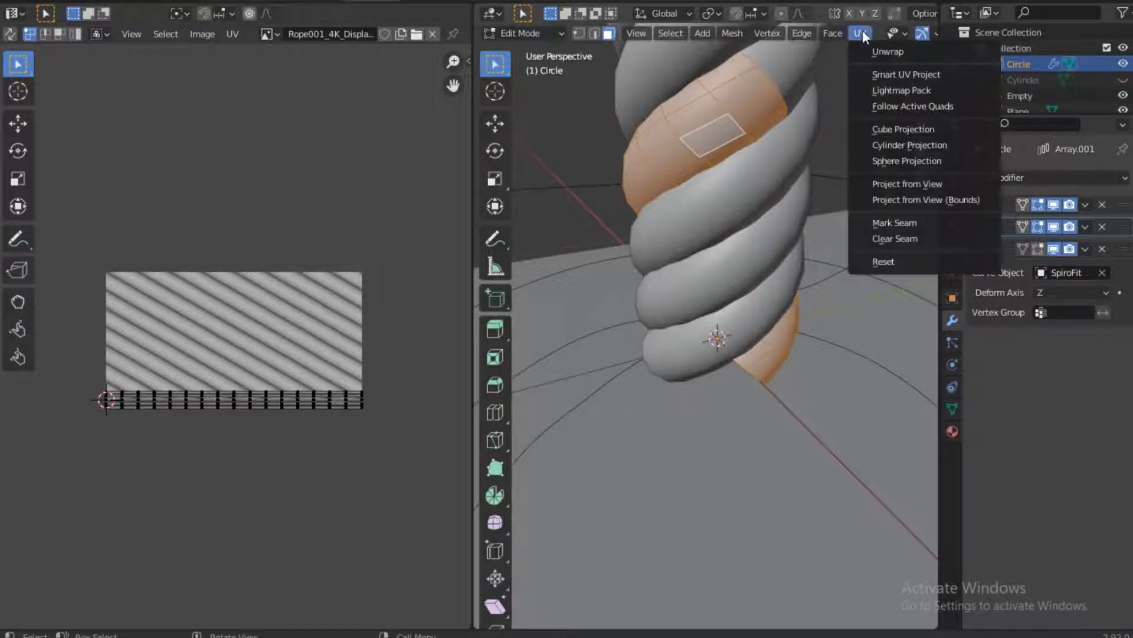
{"action": "left_click", "coordinate": [902, 106]}
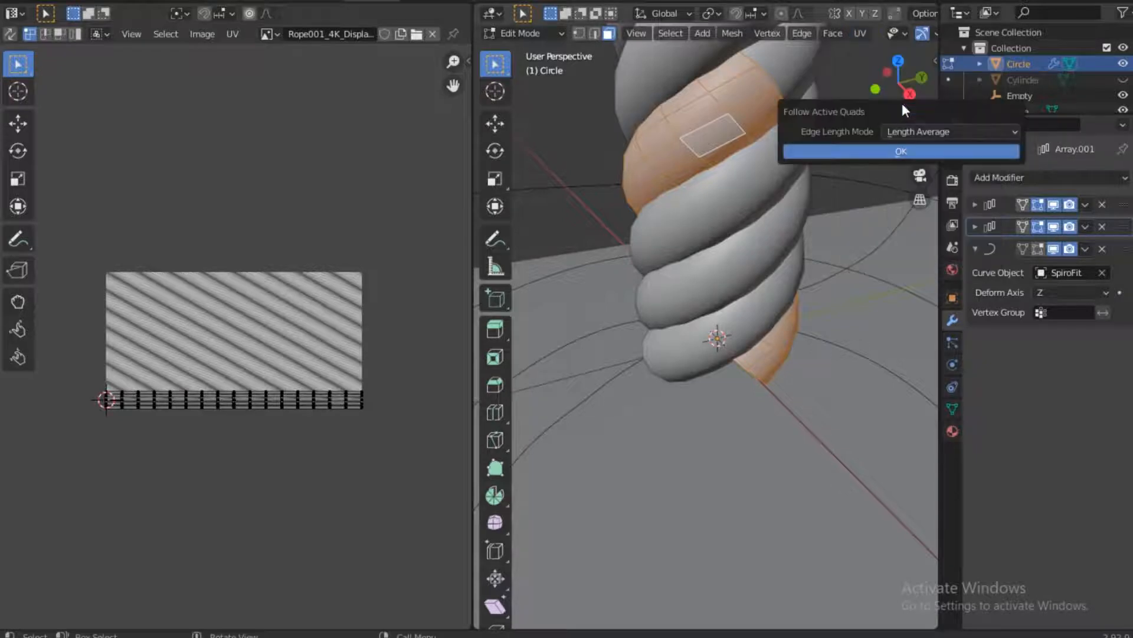
{"action": "left_click", "coordinate": [912, 148]}
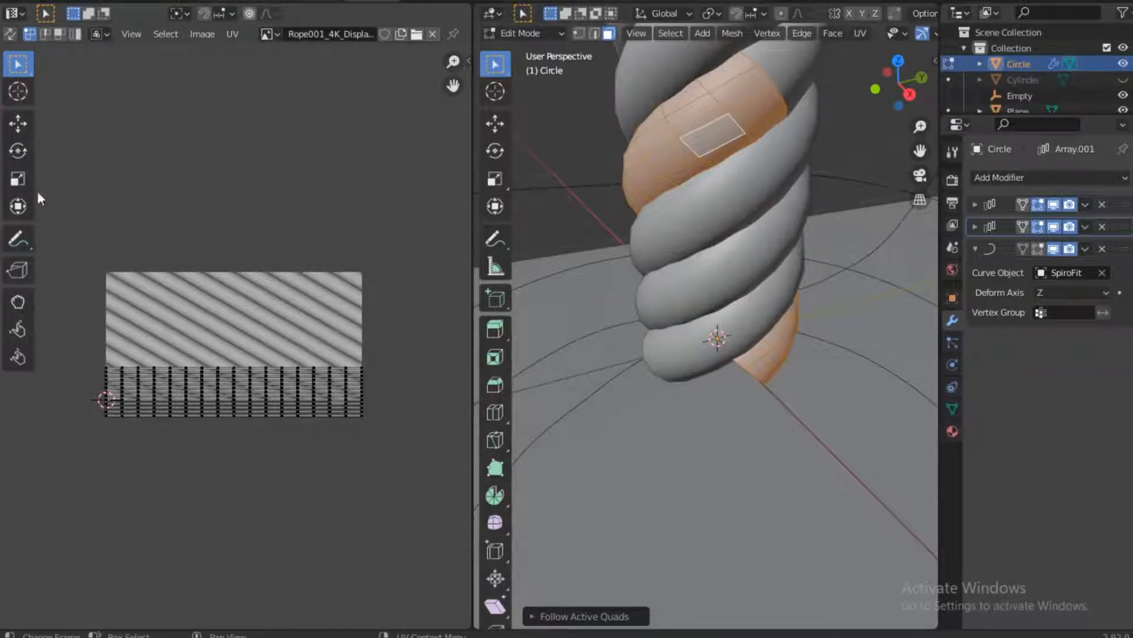
Stretch all the strand's UVs vertically to roughly the rope texture's height and move them up to align with the texture's upper edge
{"action": "left_click", "coordinate": [17, 180]}
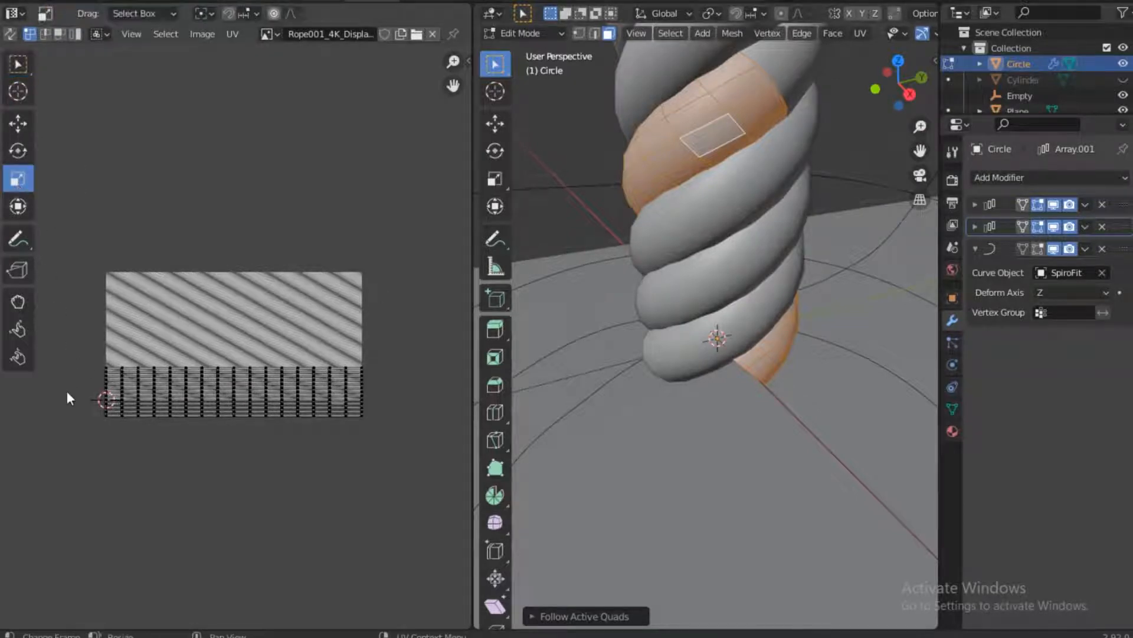
{"action": "left_click_drag", "start_coordinate": [61, 355], "coordinate": [500, 543]}
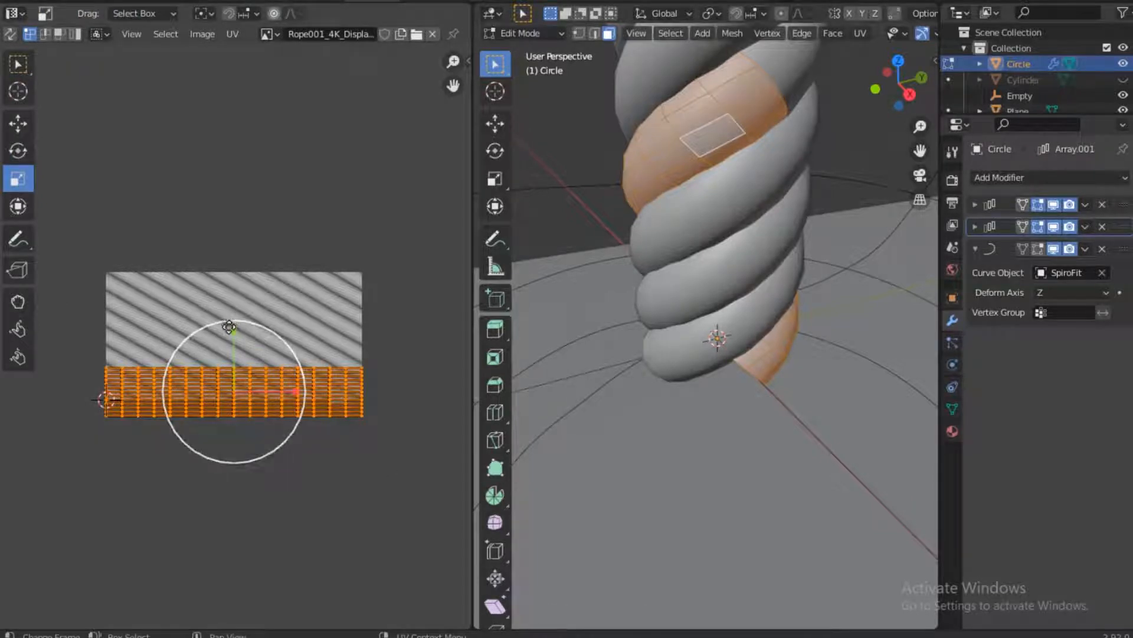
{"action": "left_click_drag", "start_coordinate": [234, 330], "coordinate": [267, 197]}
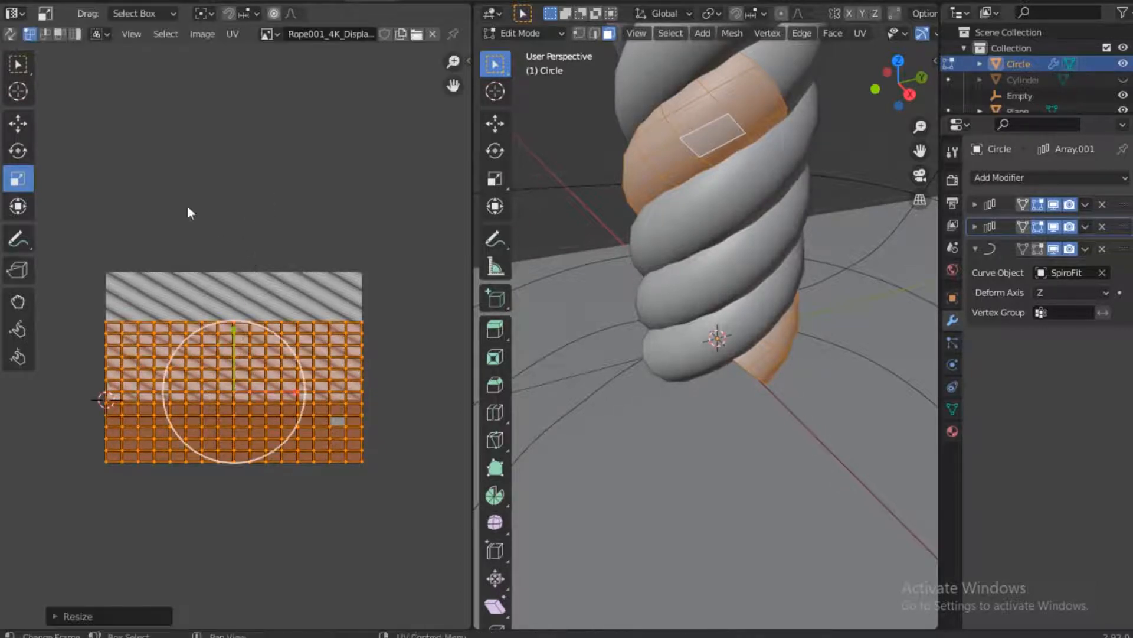
{"action": "left_click", "coordinate": [13, 123]}
{"action": "left_click_drag", "start_coordinate": [232, 327], "coordinate": [239, 276]}
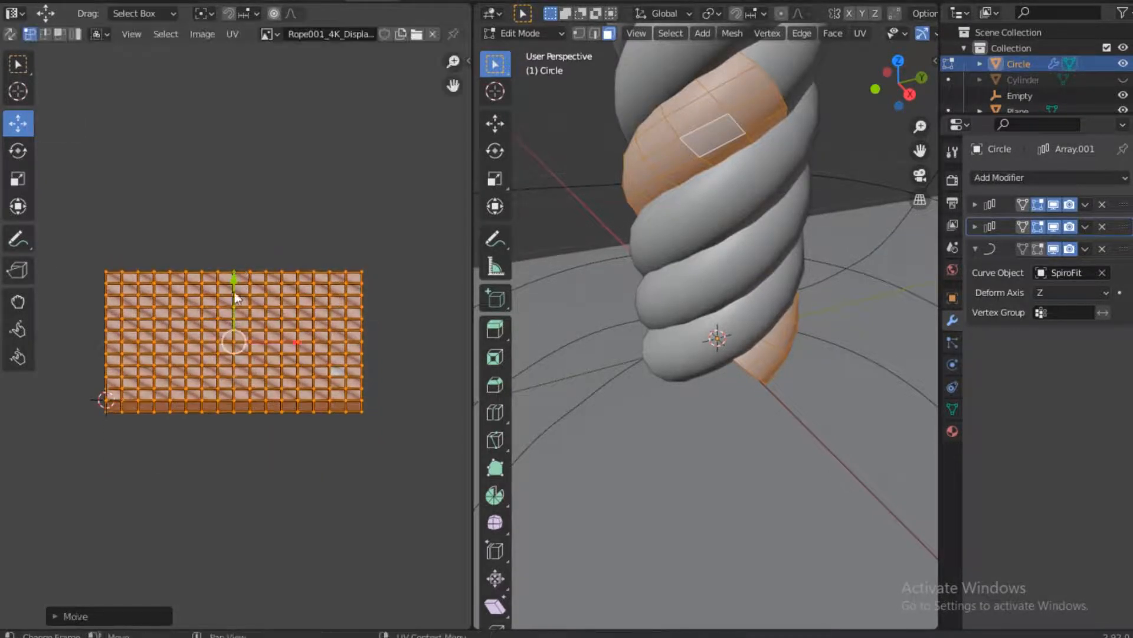
{"action": "scroll", "coordinate": [234, 327], "scroll_direction": "up", "scroll_amount": 3}
{"action": "scroll", "coordinate": [234, 327], "scroll_direction": "down", "scroll_amount": 1}
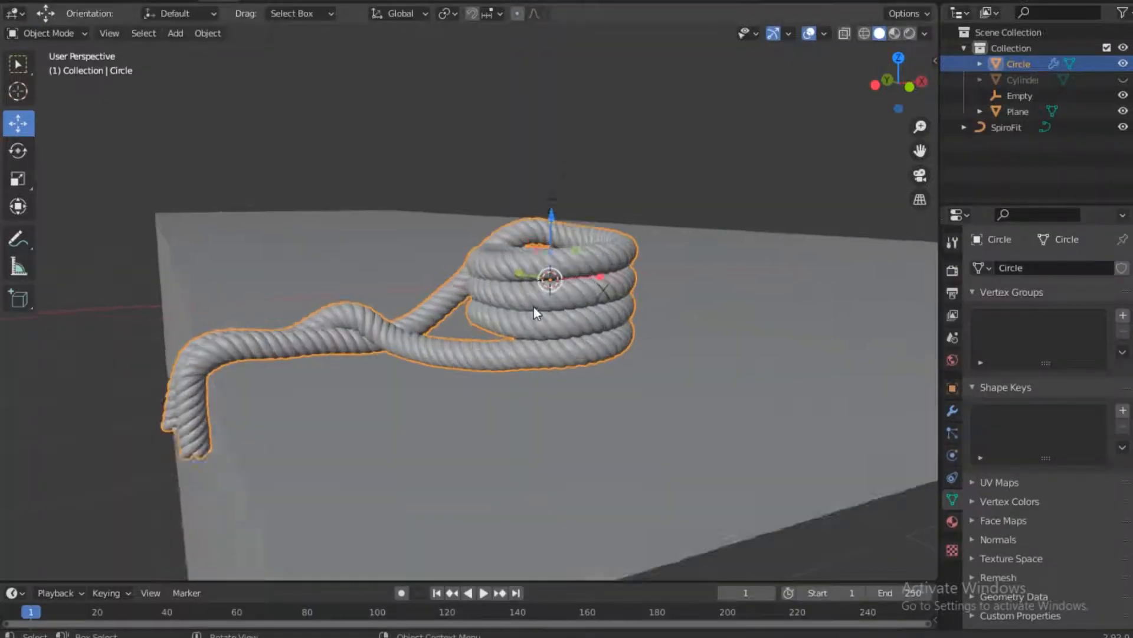
Show the 3D view with rendered shading, deselect the rope, and unhide the Cylinder inside the rope coils
{"action": "scroll", "coordinate": [536, 313], "scroll_direction": "up", "scroll_amount": 1}
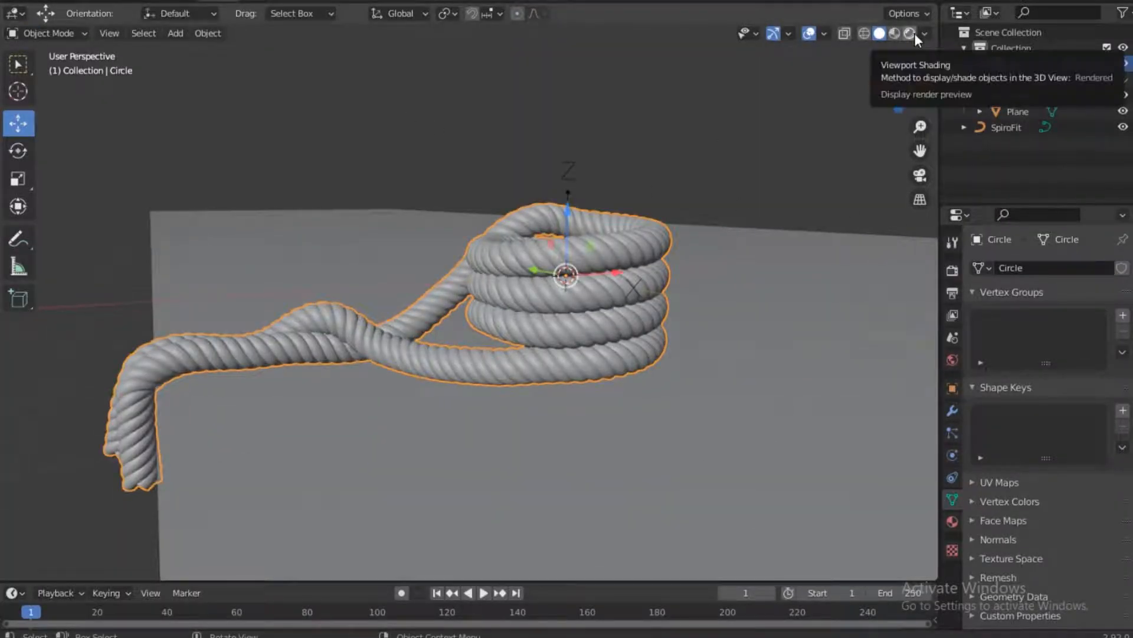
{"action": "left_click", "coordinate": [914, 33]}
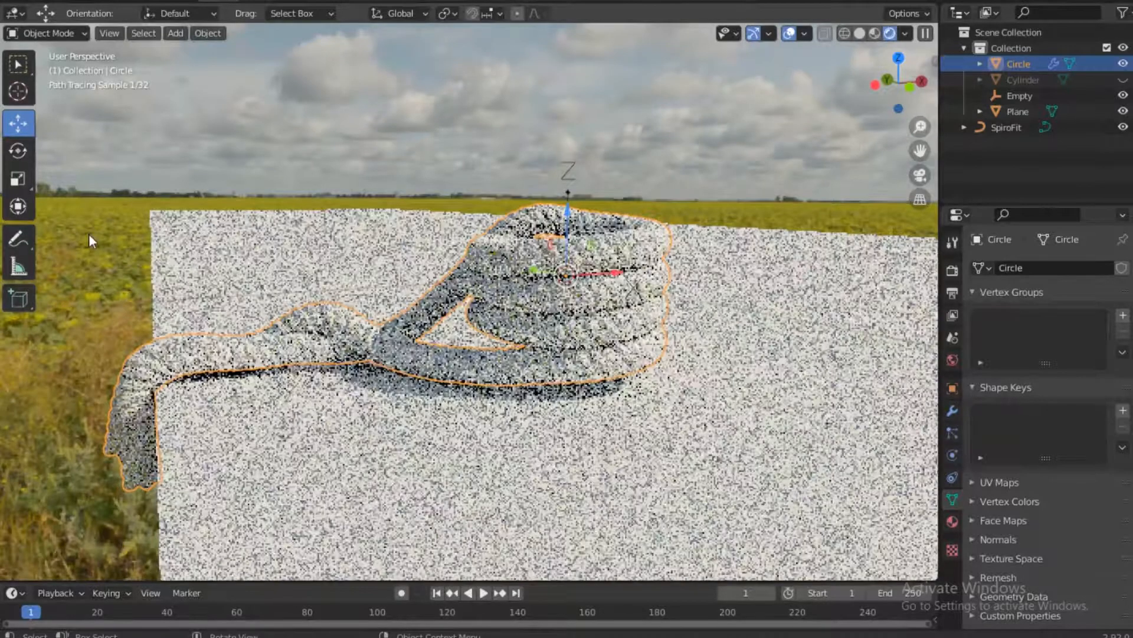
{"action": "left_click", "coordinate": [88, 233]}
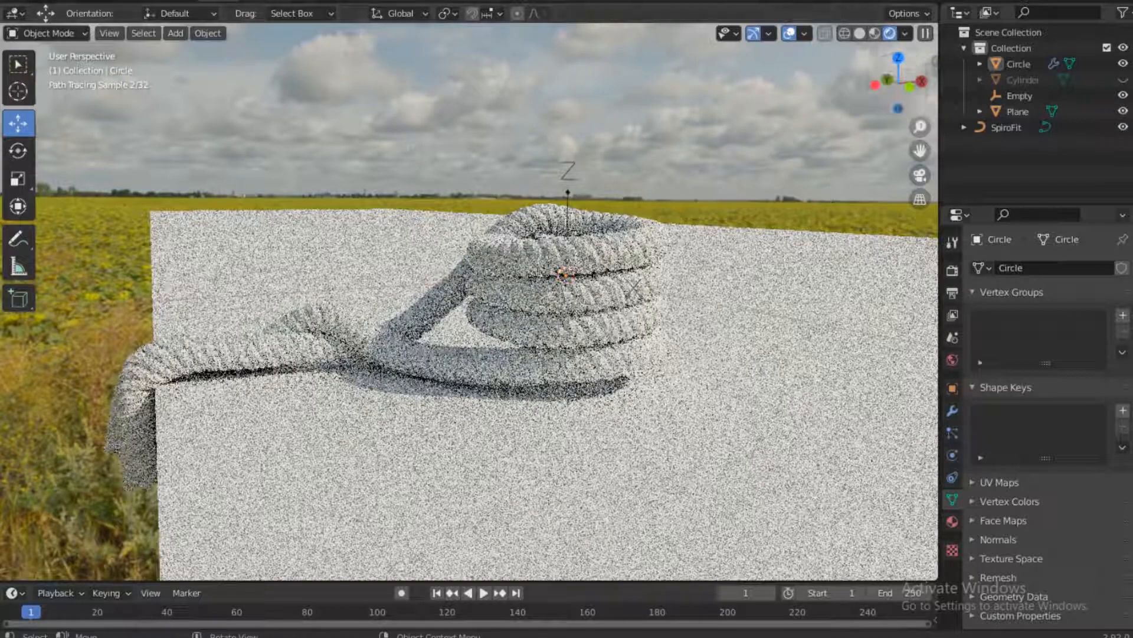
{"action": "left_click", "coordinate": [1122, 81]}
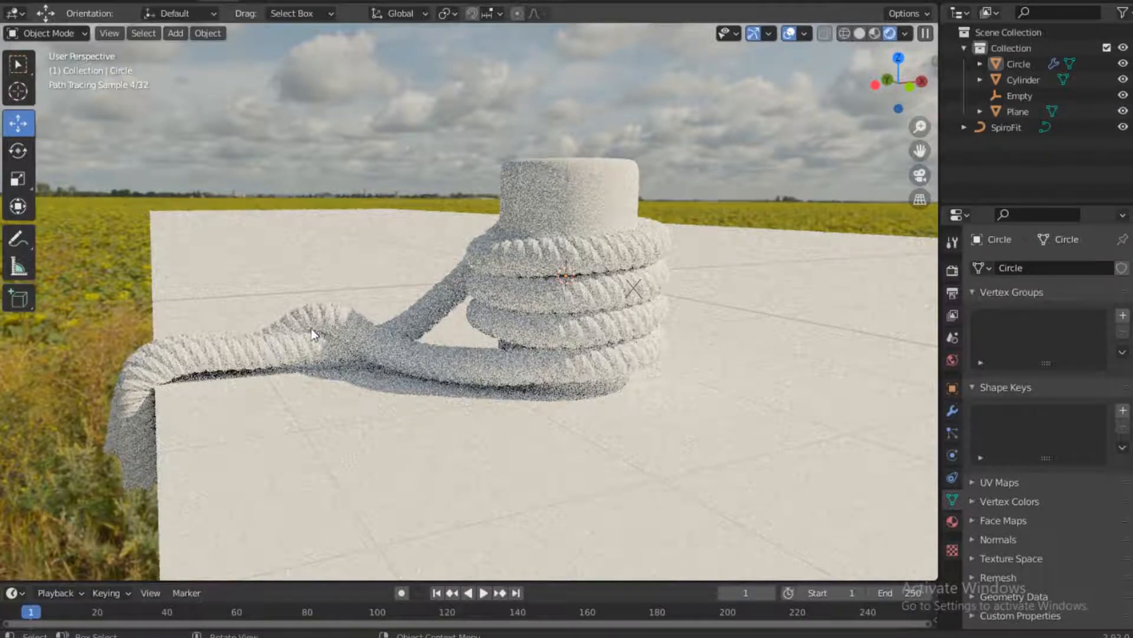
Open the Shading workspace and bring Rope001_4K_Normal.jpg from the Rope001_4K-JPG folder in File Explorer into Material.001's node tree
{"action": "left_click", "coordinate": [502, 0]}
{"action": "middle_click_drag", "start_coordinate": [540, 520], "coordinate": [687, 404]}
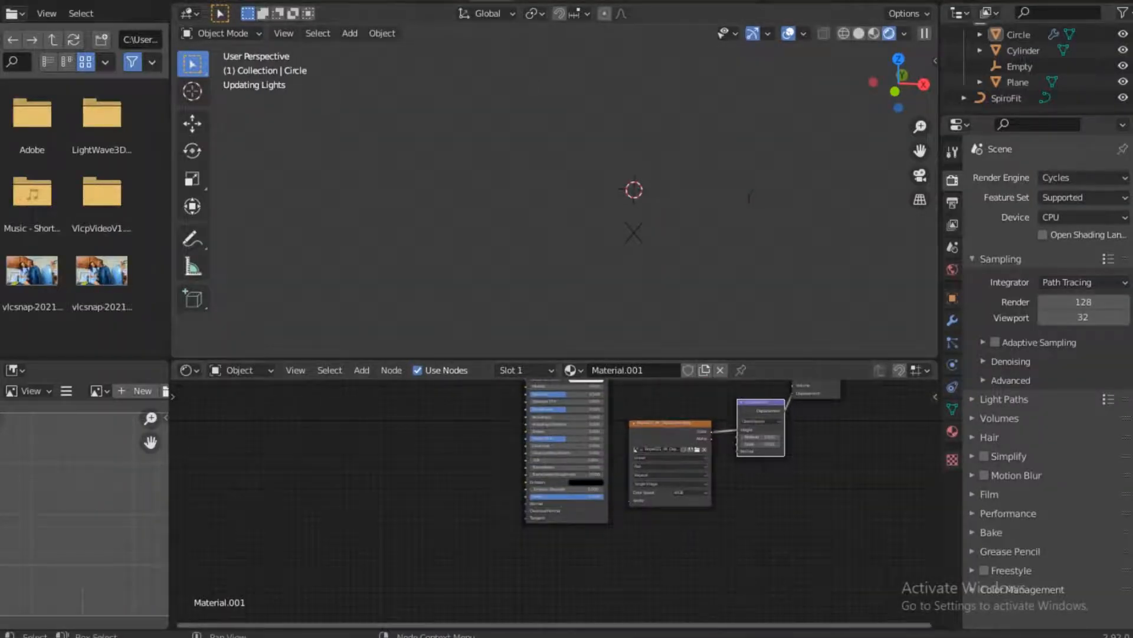
{"action": "key", "text": "alt+Tab"}
{"action": "left_click", "coordinate": [439, 176]}
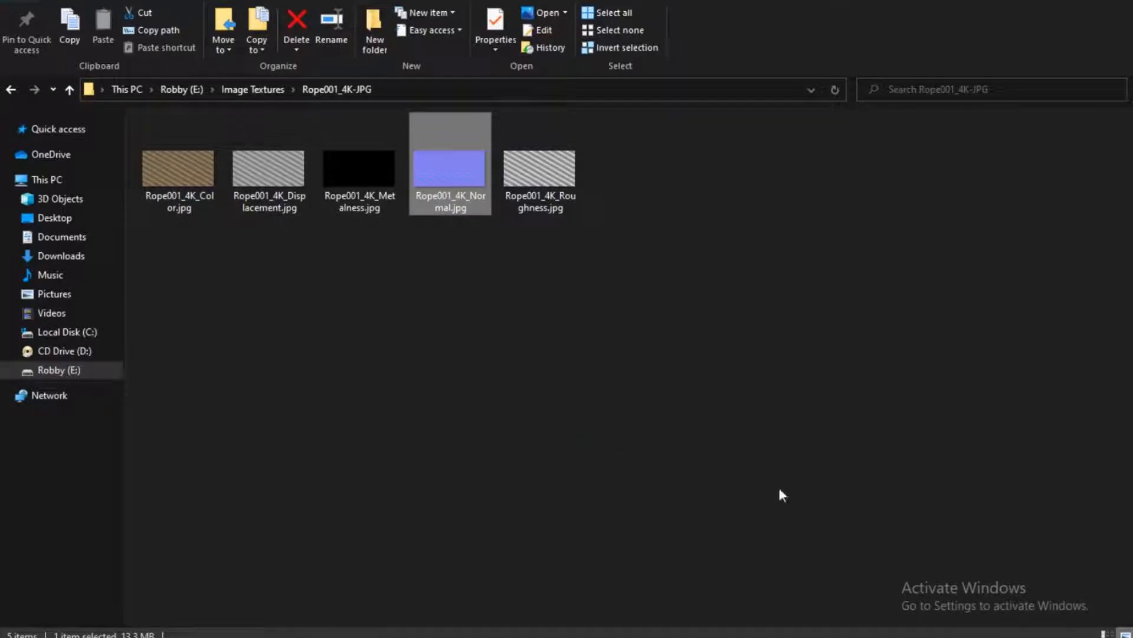
{"action": "mouse_move", "coordinate": [782, 495]}
{"action": "left_mouse_down"}
{"action": "mouse_move", "coordinate": [655, 631]}
{"action": "mouse_move", "coordinate": [479, 461]}
{"action": "mouse_move", "coordinate": [366, 468]}
{"action": "mouse_move", "coordinate": [377, 481]}
{"action": "left_mouse_up"}
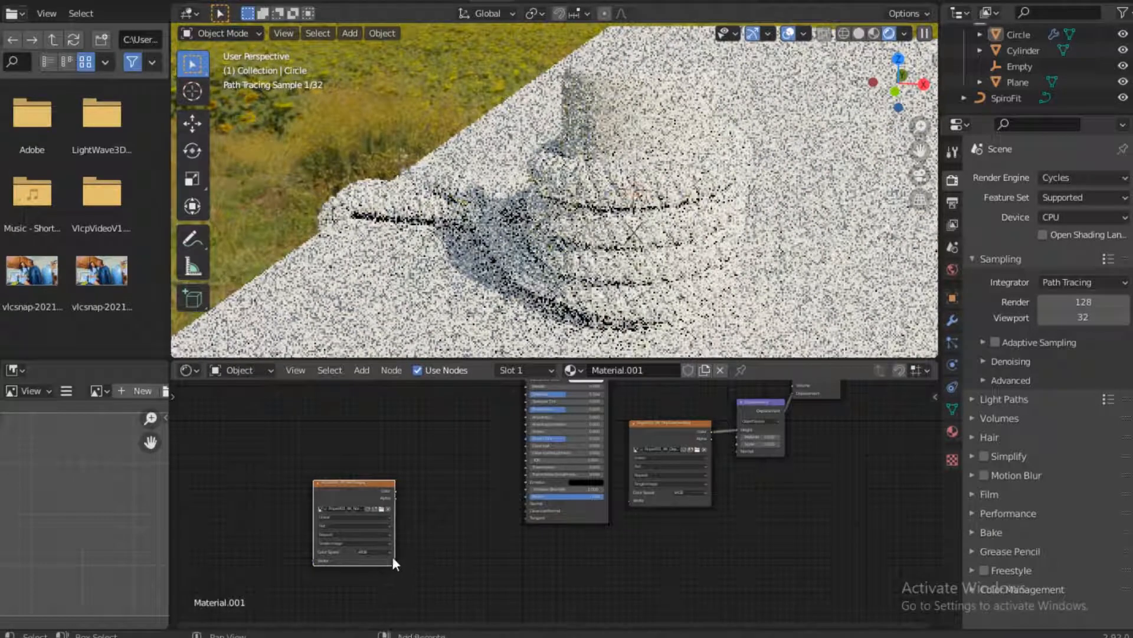
Add a Normal Map node, feed it the normal texture's Color, and connect its output to the Principled BSDF's Normal input
{"action": "key", "text": "shift+a"}
{"action": "left_click", "coordinate": [399, 464]}
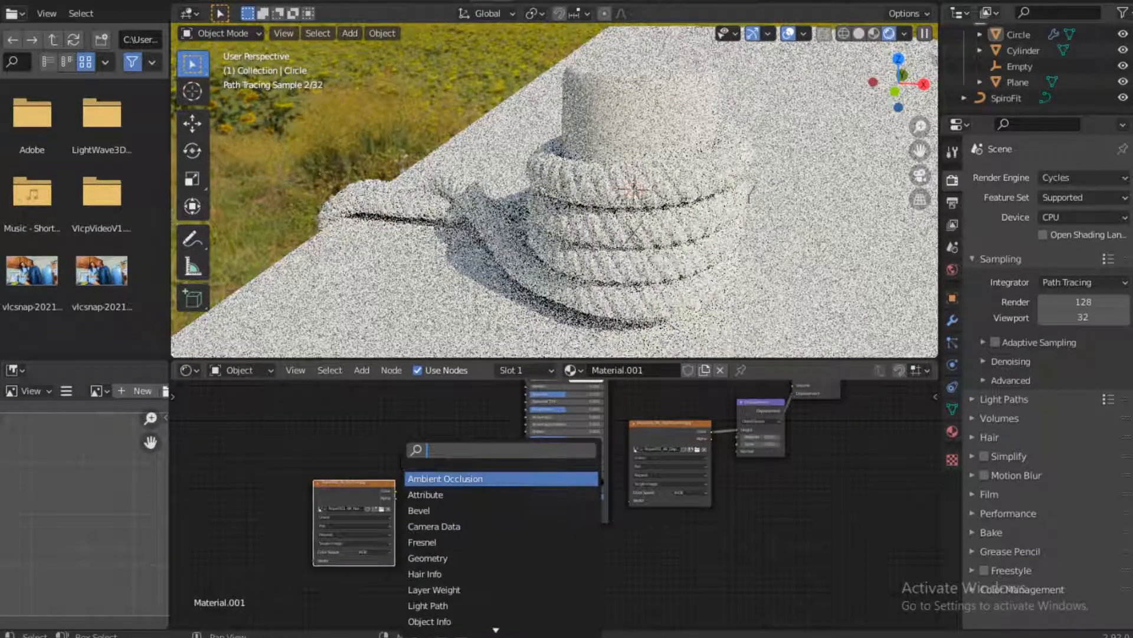
{"action": "type", "text": "N"}
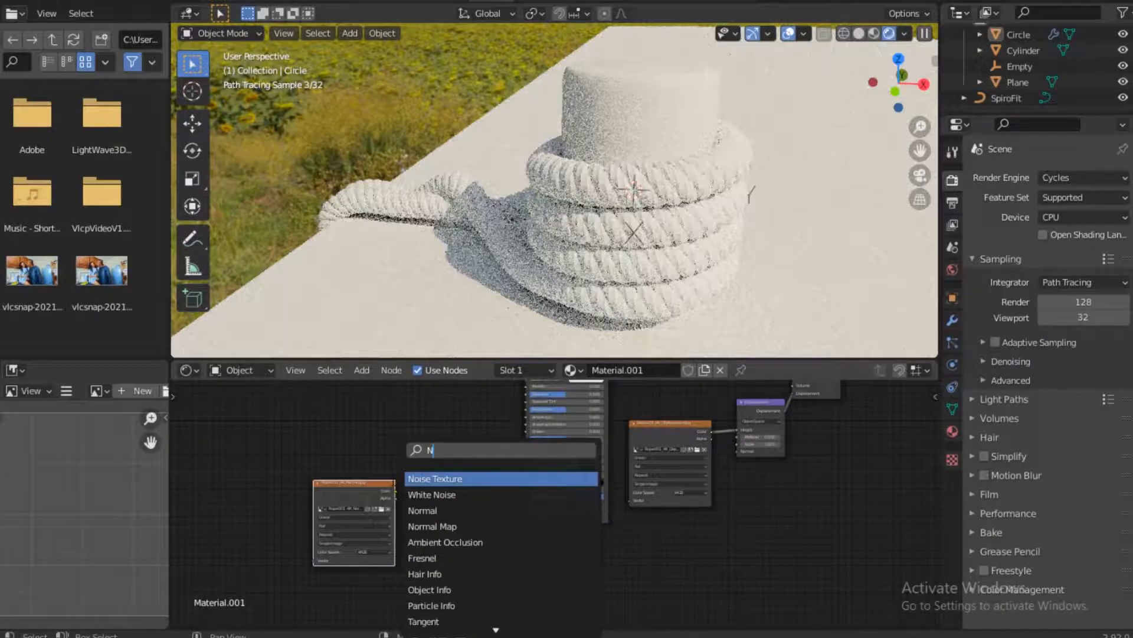
{"action": "type", "text": "OR"}
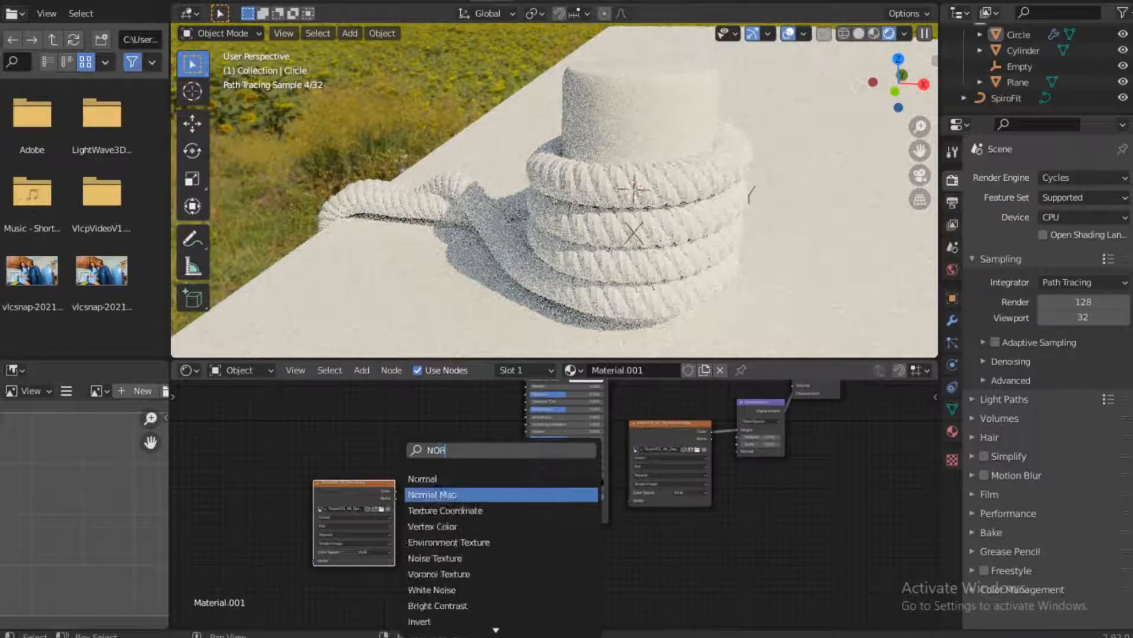
{"action": "left_click", "coordinate": [482, 489]}
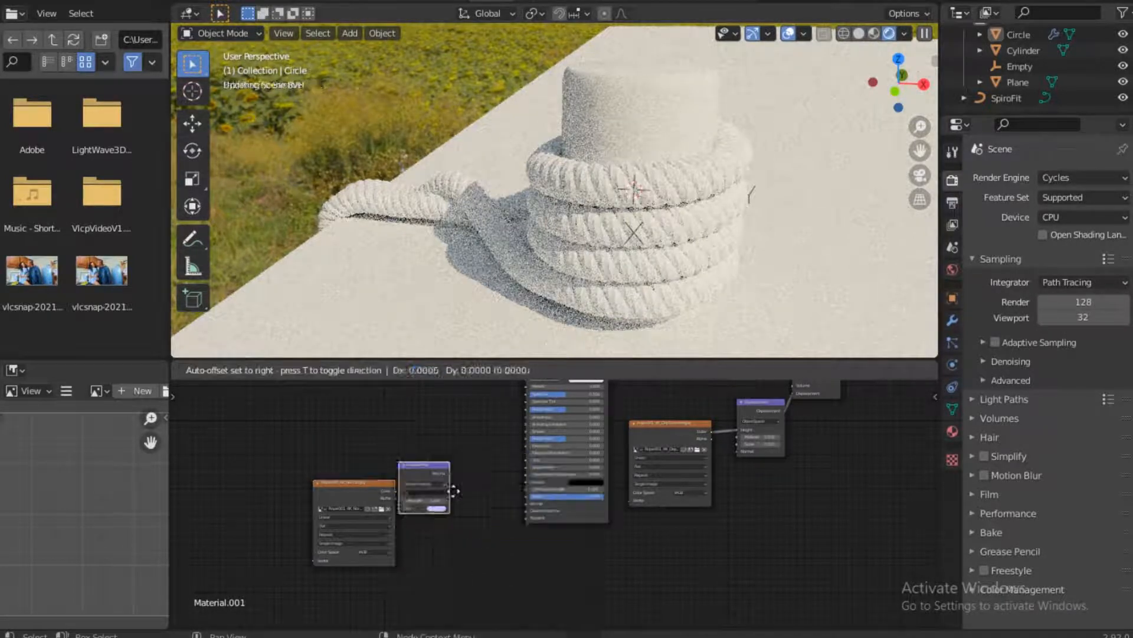
{"action": "left_click", "coordinate": [482, 524]}
{"action": "left_click_drag", "start_coordinate": [396, 491], "coordinate": [415, 526]}
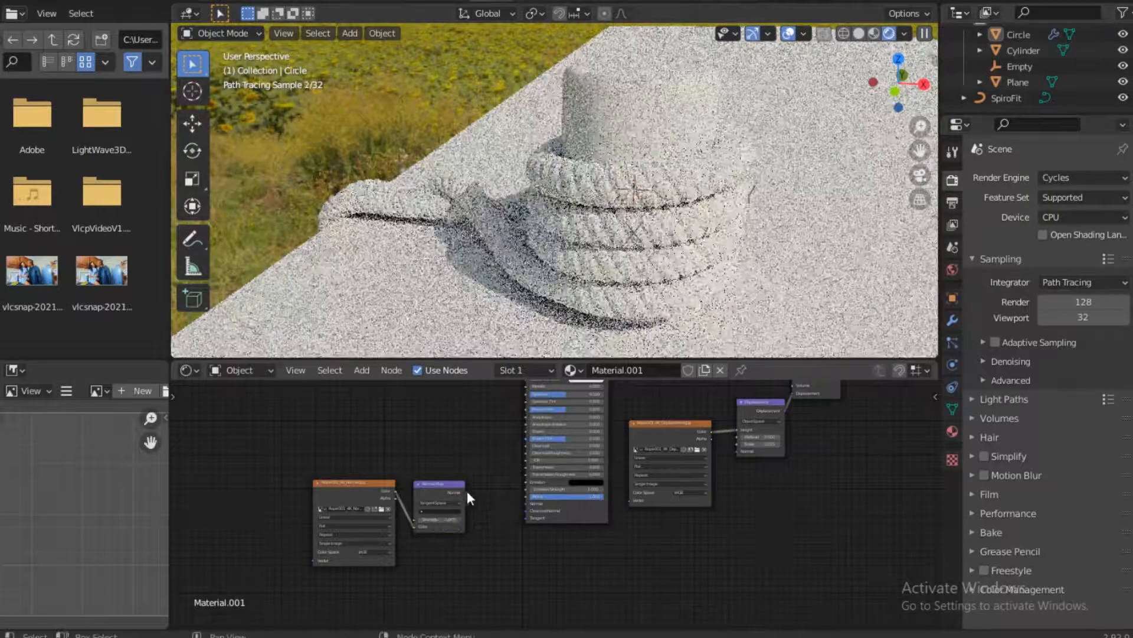
{"action": "left_click_drag", "start_coordinate": [467, 491], "coordinate": [529, 505]}
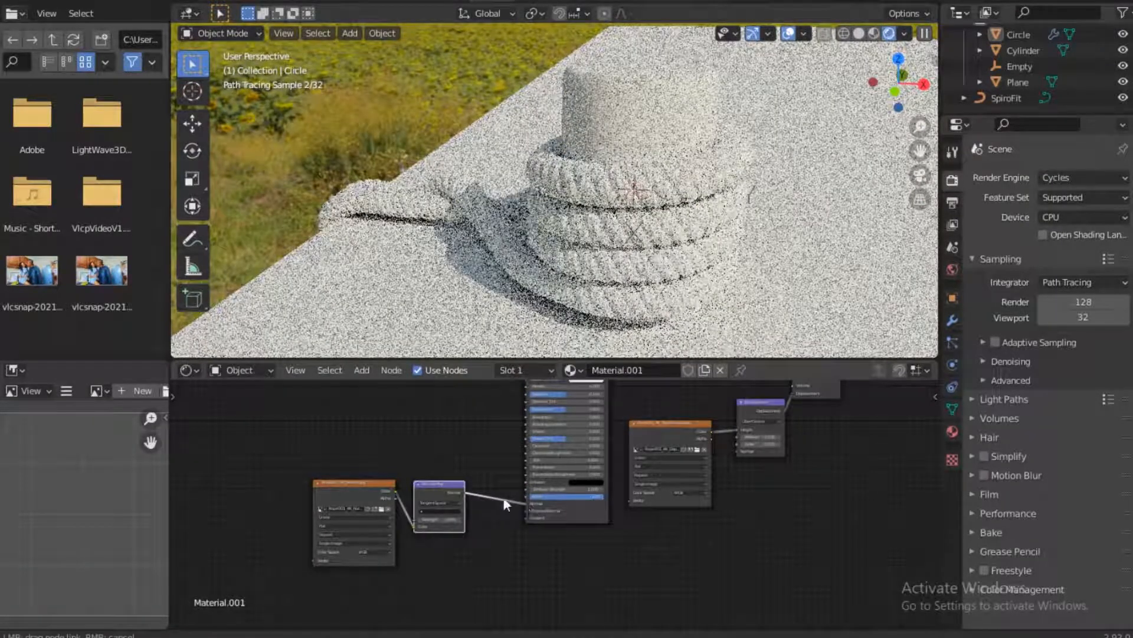
{"action": "left_click_drag", "start_coordinate": [430, 482], "coordinate": [465, 470]}
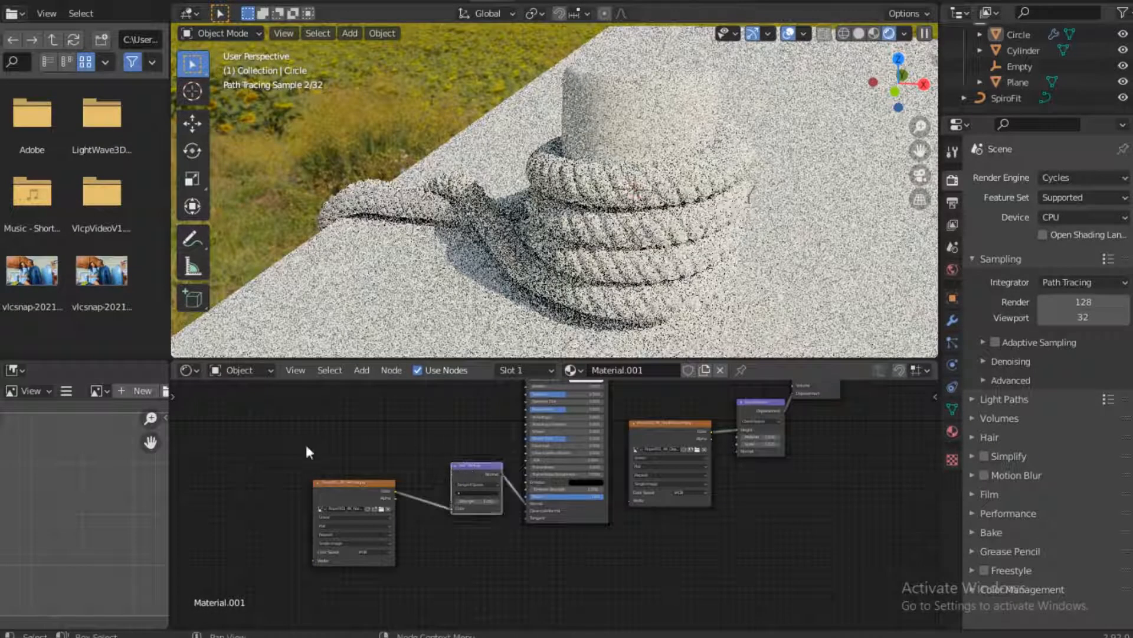
Insert a Bump node between the Normal Map and the Principled BSDF, with the Normal Map feeding its Height input
{"action": "left_click_drag", "start_coordinate": [307, 451], "coordinate": [468, 531]}
{"action": "left_click_drag", "start_coordinate": [460, 466], "coordinate": [385, 466]}
{"action": "key", "text": "shift+a"}
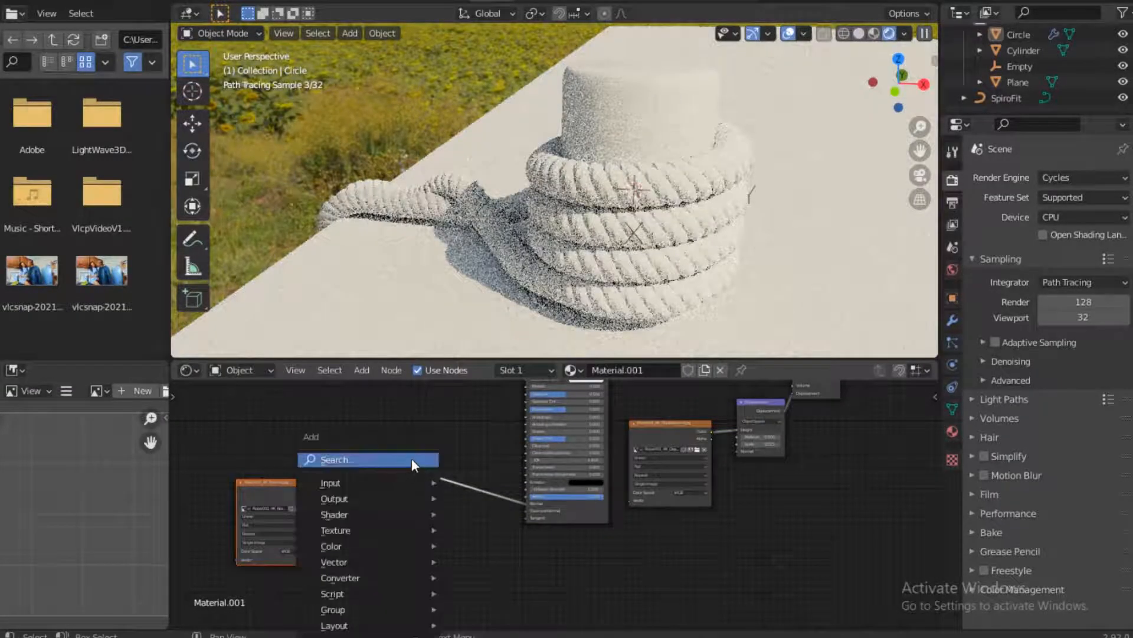
{"action": "left_click", "coordinate": [412, 458]}
{"action": "type", "text": "BUM"}
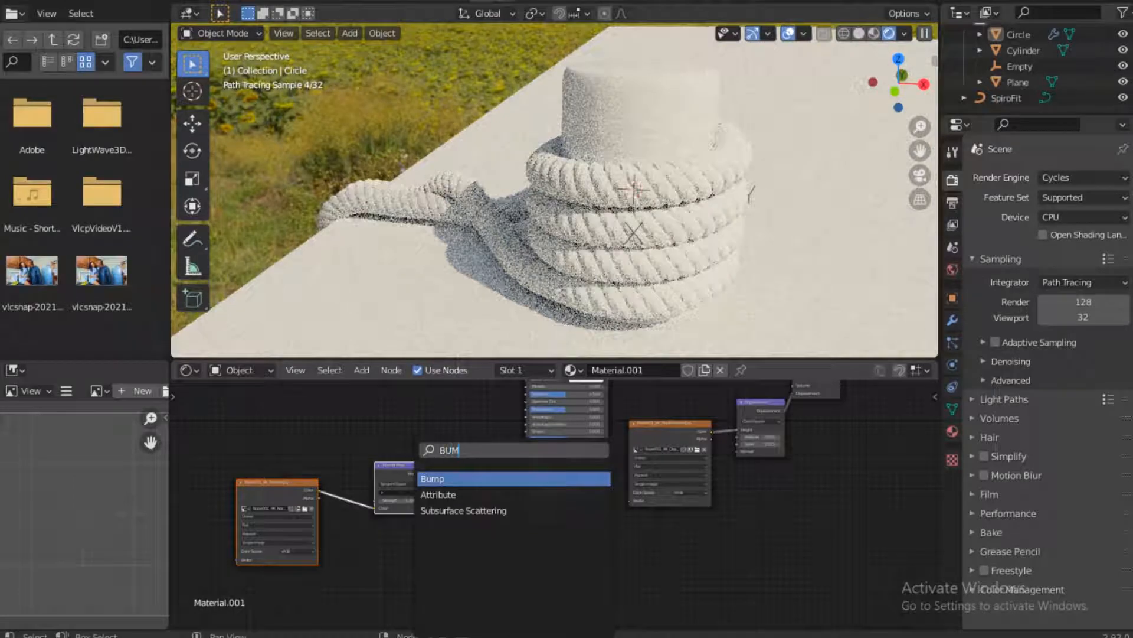
{"action": "type", "text": "P"}
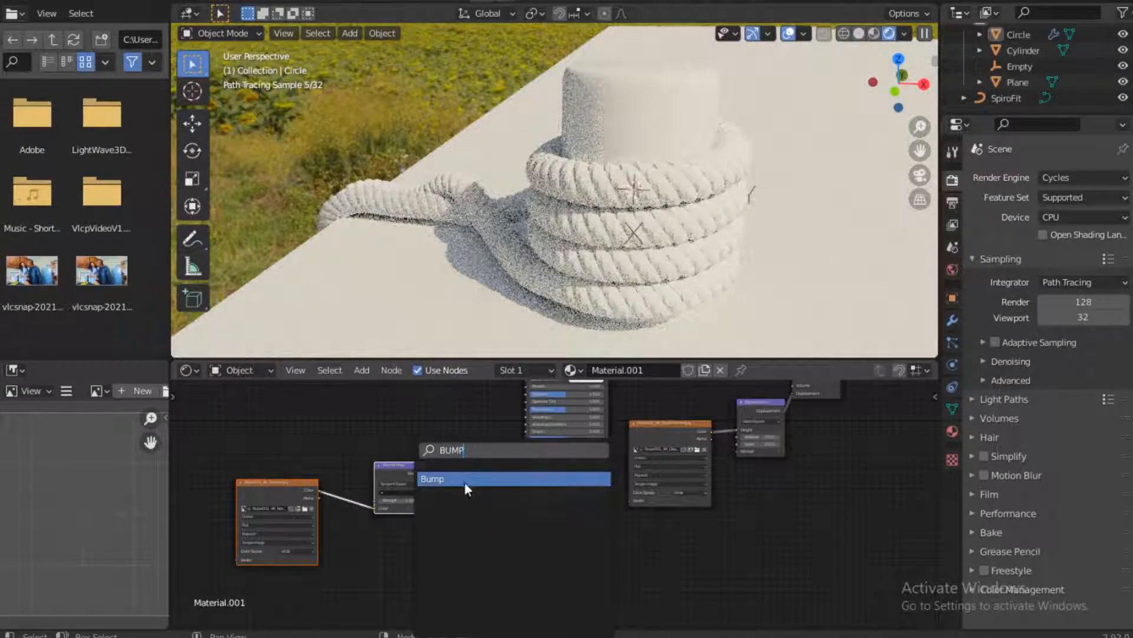
{"action": "left_click", "coordinate": [496, 479]}
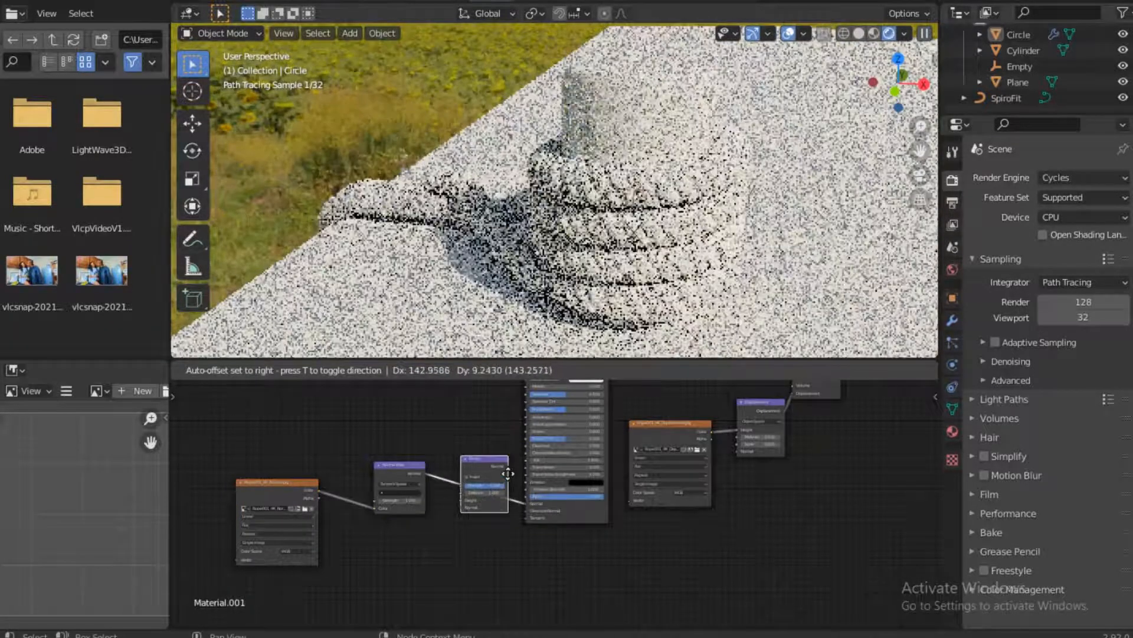
{"action": "left_click", "coordinate": [477, 542]}
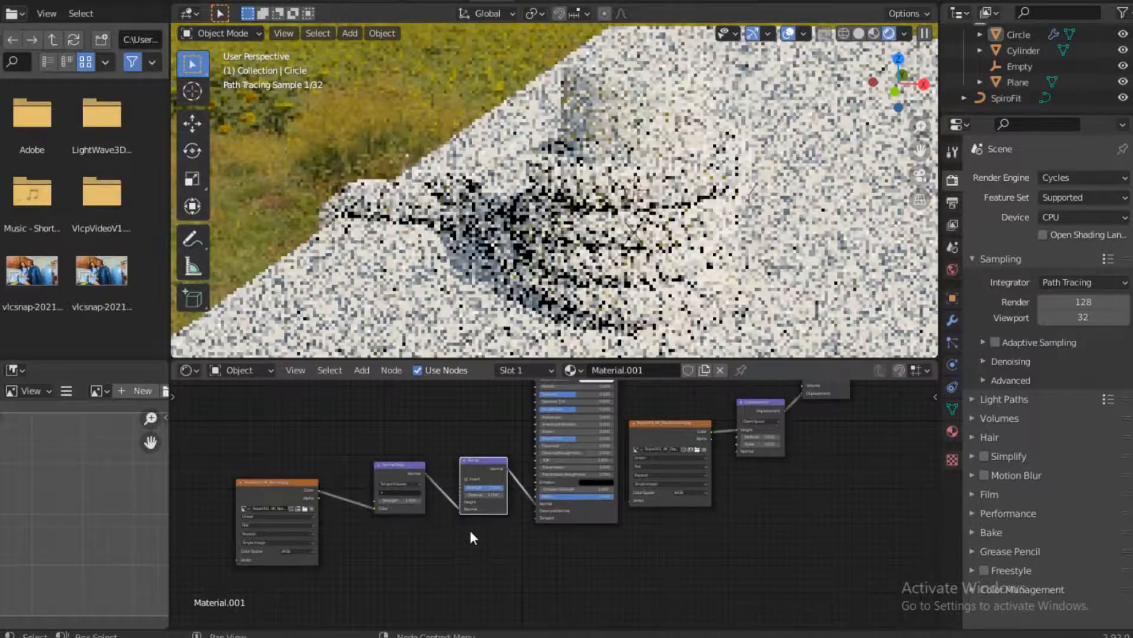
{"action": "left_click", "coordinate": [457, 513]}
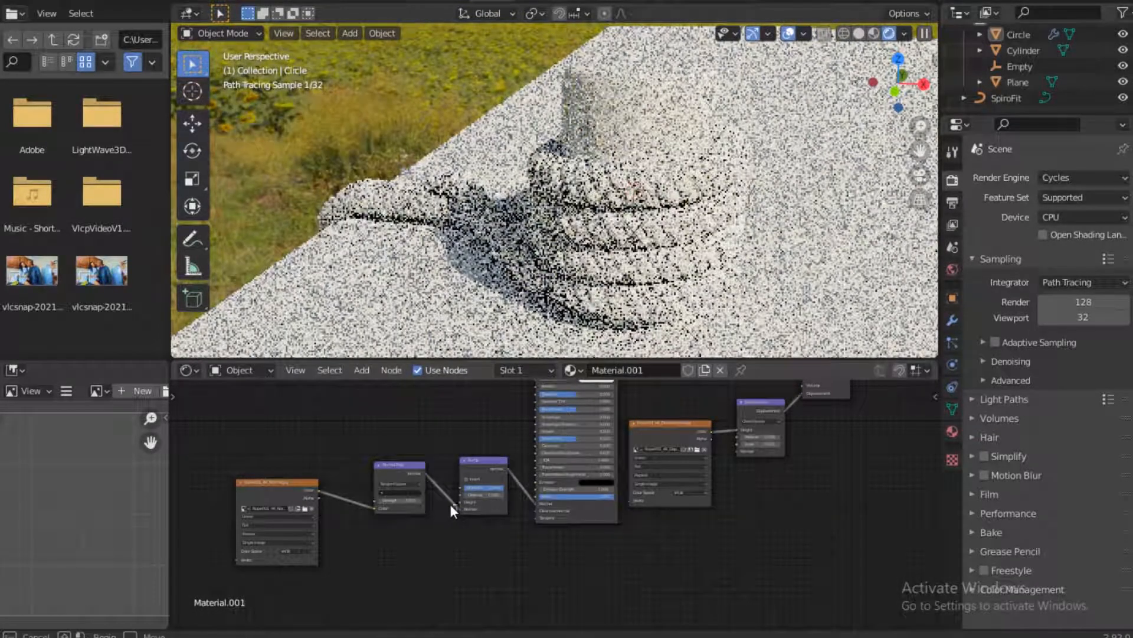
{"action": "left_click_drag", "start_coordinate": [462, 507], "coordinate": [443, 507]}
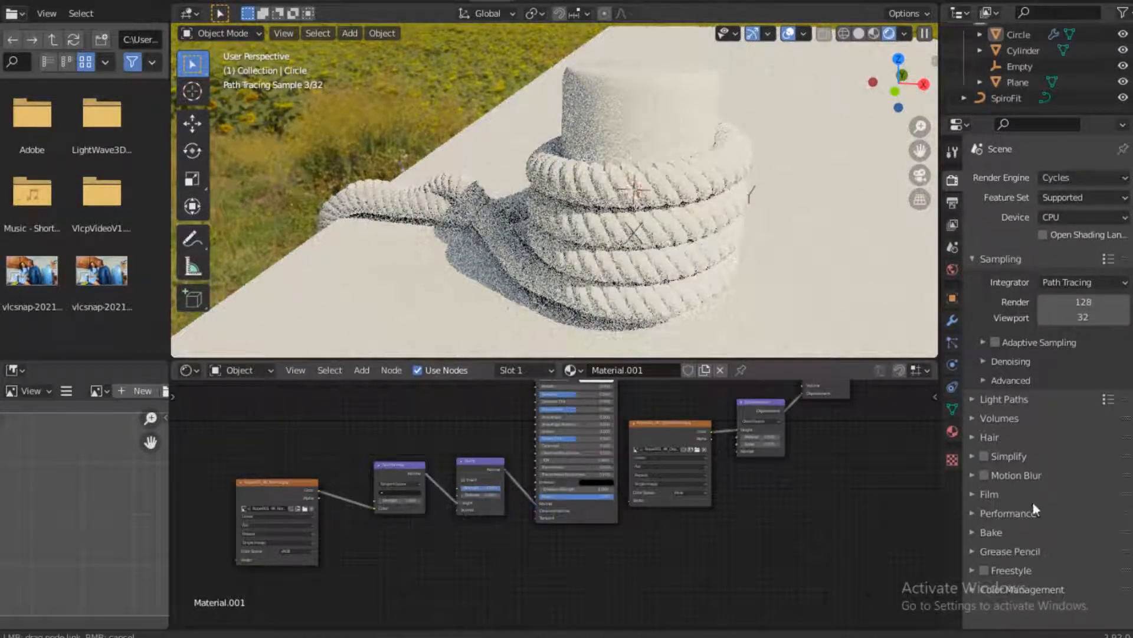
{"action": "left_click_drag", "start_coordinate": [799, 310], "coordinate": [796, 298]}
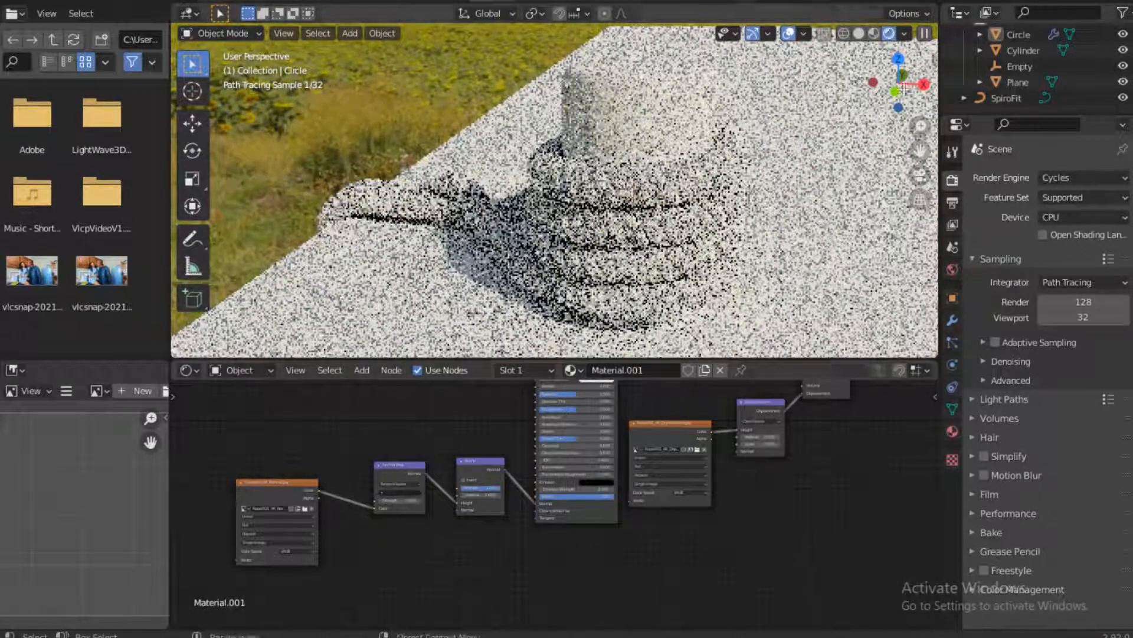
{"action": "left_click_drag", "start_coordinate": [893, 93], "coordinate": [860, 130]}
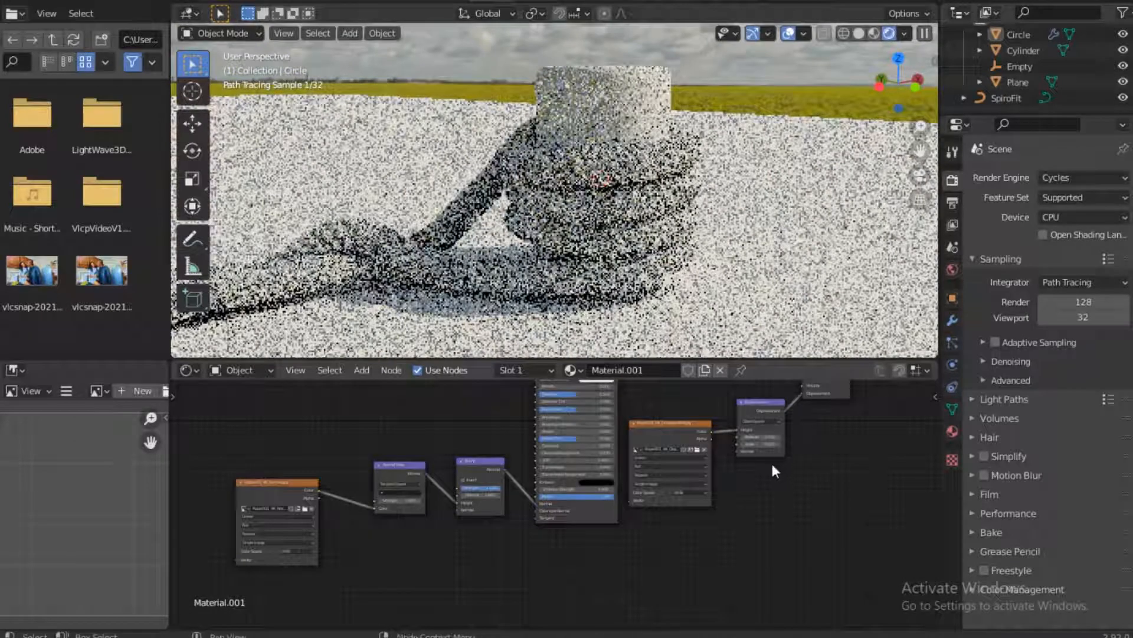
{"action": "left_click_drag", "start_coordinate": [739, 427], "coordinate": [737, 430]}
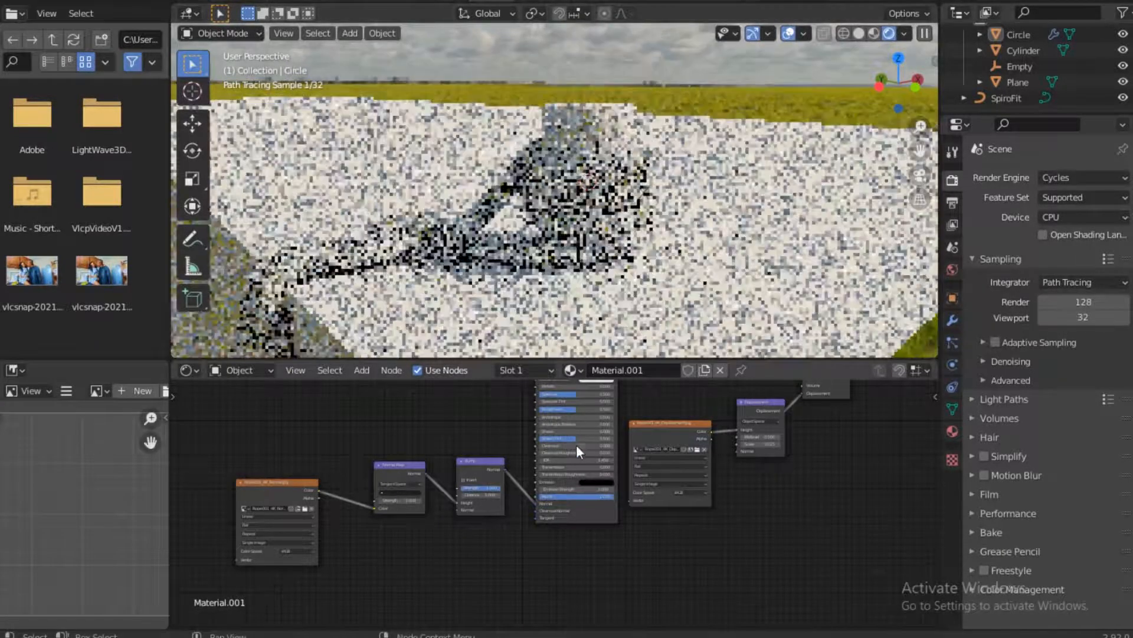
Bring Rope001_4K_Color.jpg from the File Explorer texture folder into the node tree and place it before the Principled BSDF
{"action": "middle_click_drag", "start_coordinate": [575, 473], "coordinate": [594, 609]}
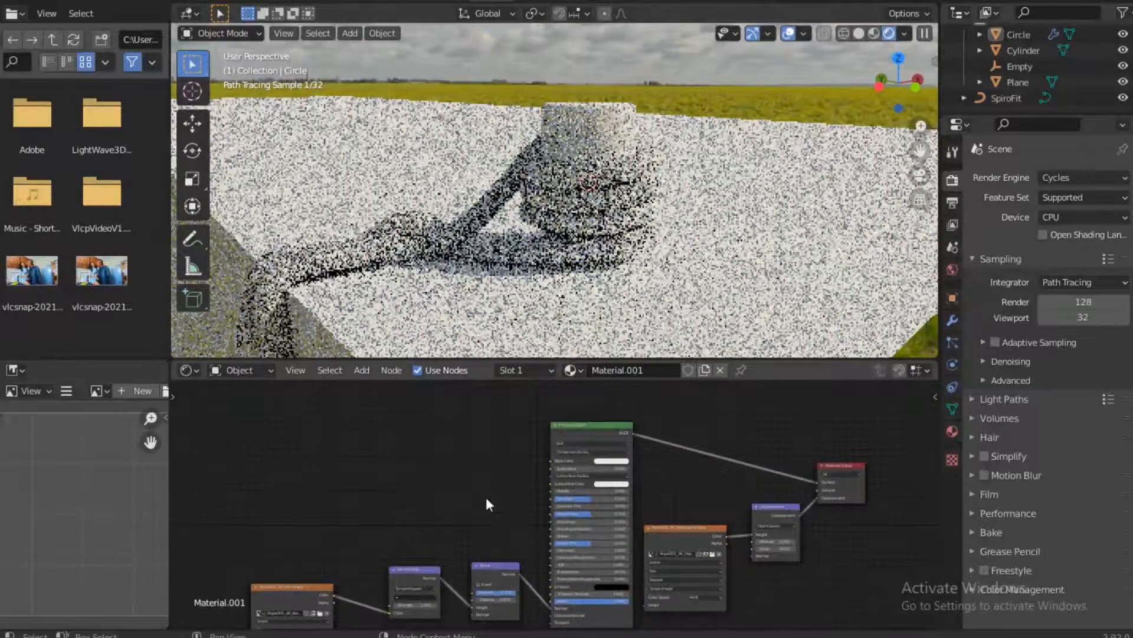
{"action": "middle_click_drag", "start_coordinate": [493, 466], "coordinate": [493, 451]}
{"action": "left_click", "coordinate": [260, 636]}
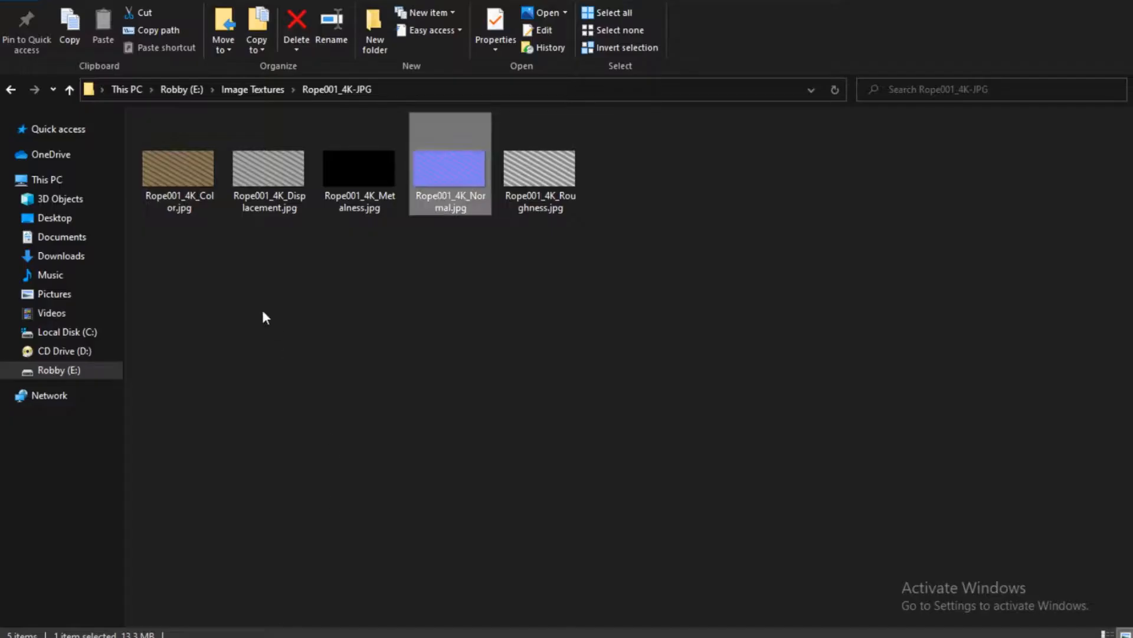
{"action": "left_click", "coordinate": [180, 179]}
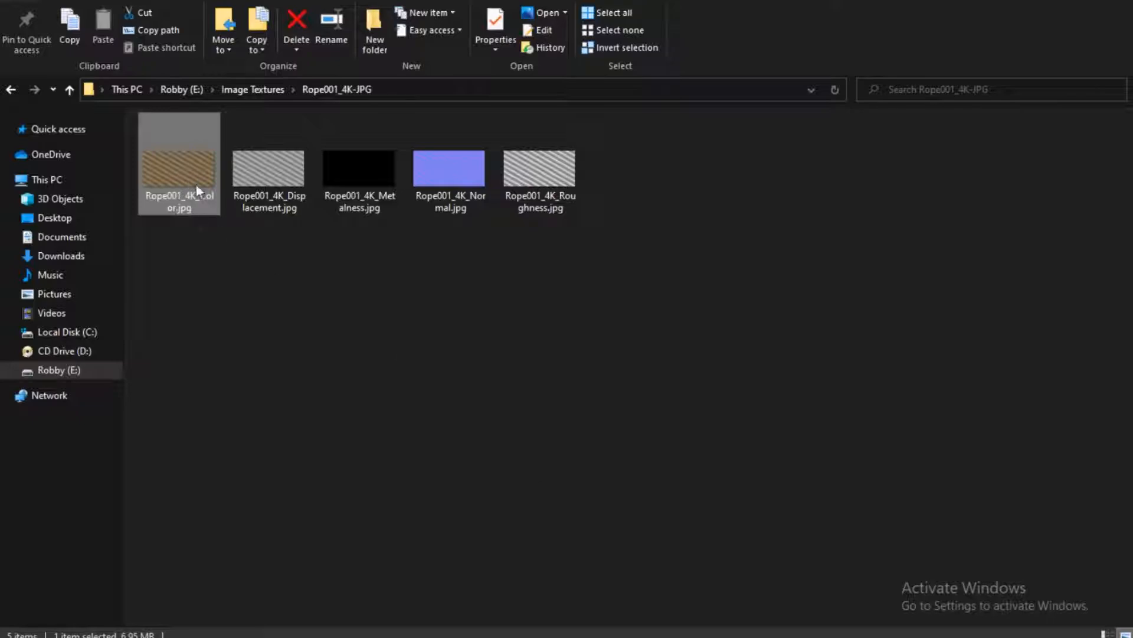
{"action": "left_click_drag", "start_coordinate": [196, 185], "coordinate": [394, 444]}
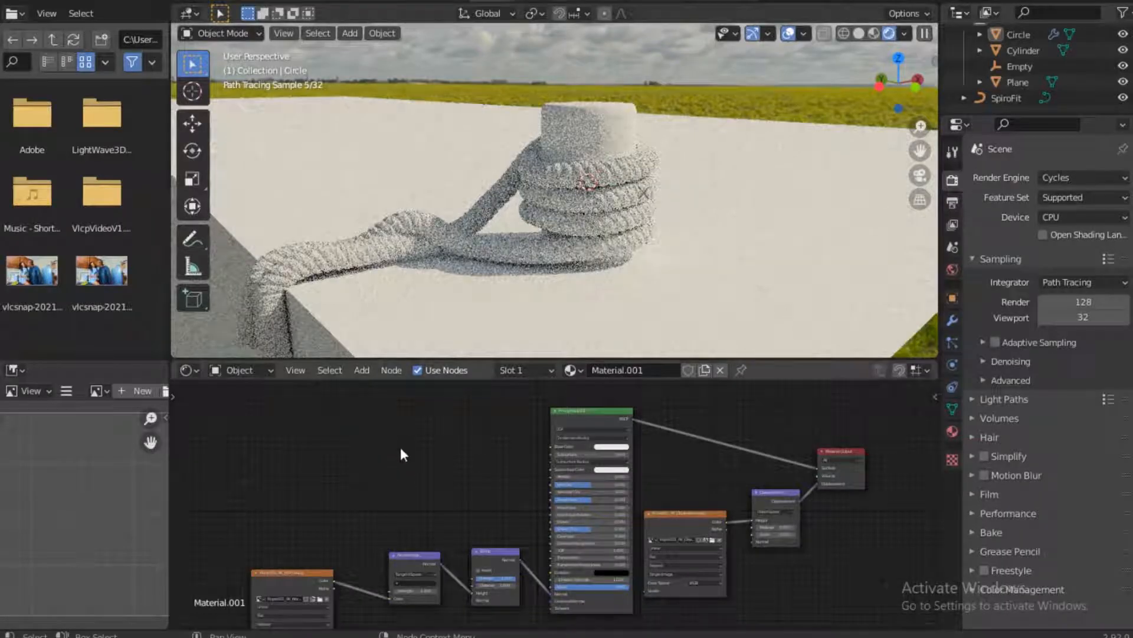
{"action": "left_click_drag", "start_coordinate": [396, 417], "coordinate": [396, 416]}
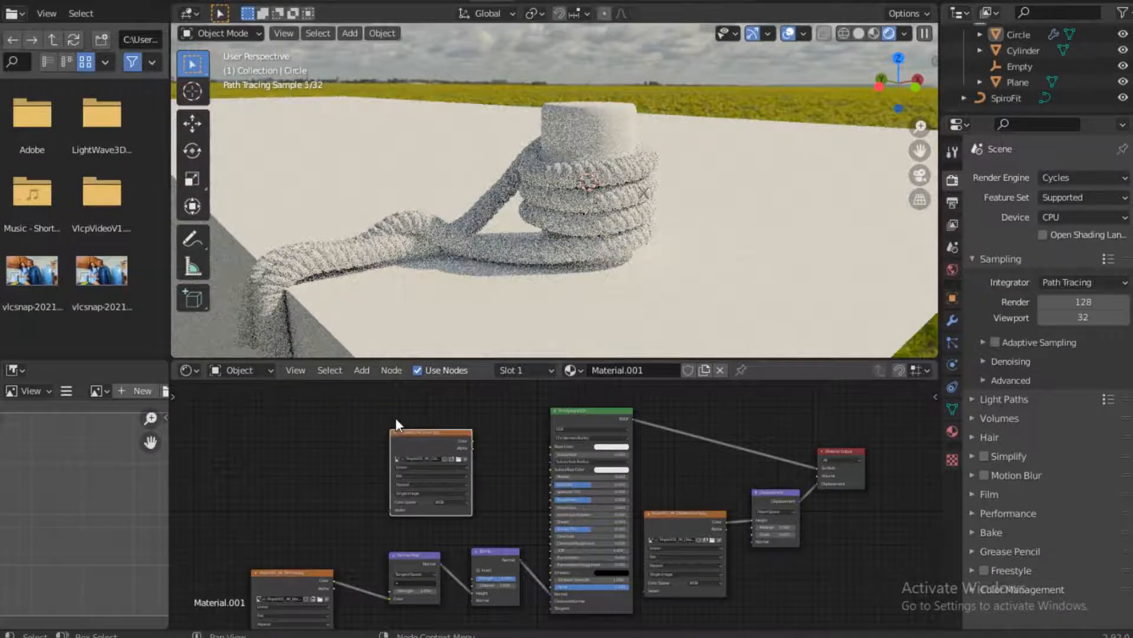
{"action": "left_click", "coordinate": [390, 411]}
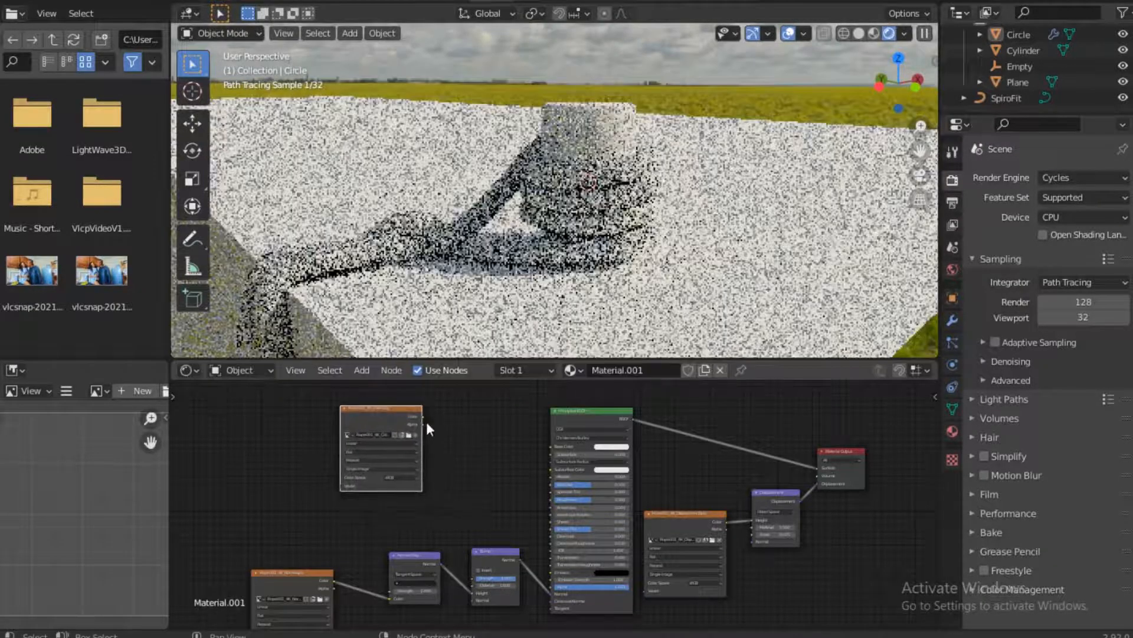
Connect the color texture's Color output to the Principled BSDF's Base Color and move the texture node farther away from the shader
{"action": "left_click_drag", "start_coordinate": [422, 416], "coordinate": [554, 453]}
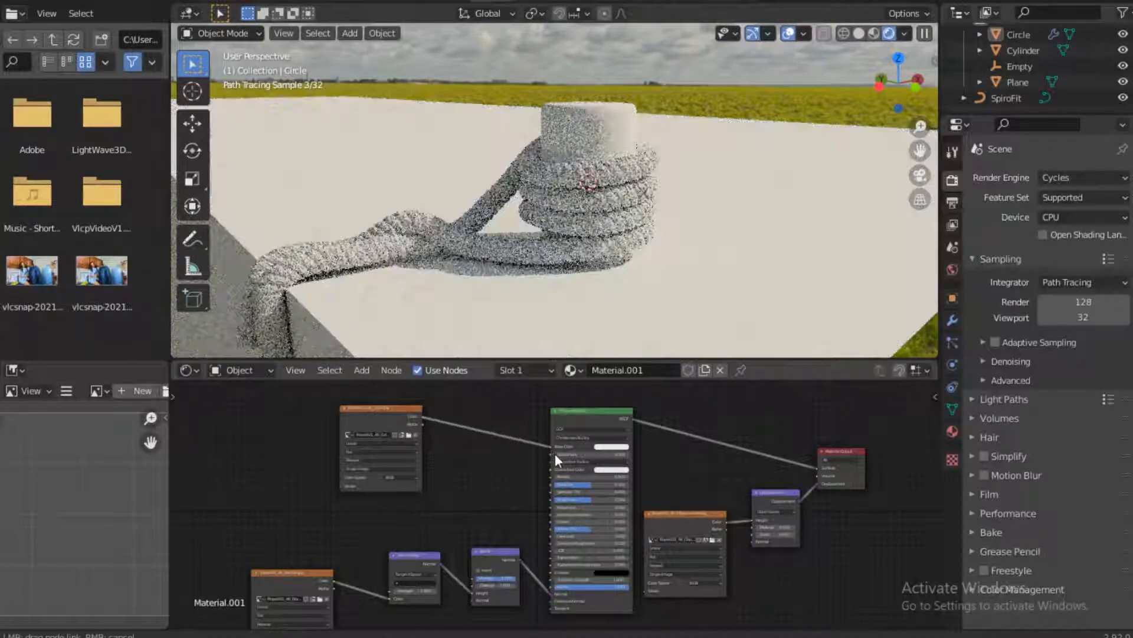
{"action": "left_click_drag", "start_coordinate": [385, 408], "coordinate": [333, 397]}
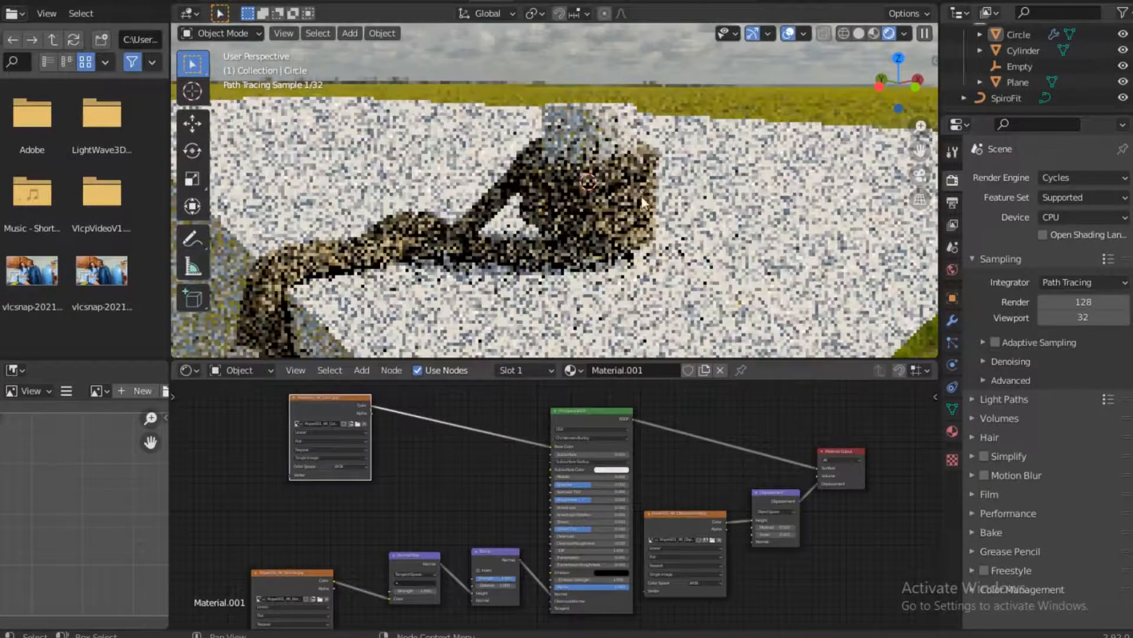
{"action": "scroll", "coordinate": [546, 231], "scroll_direction": "up", "scroll_amount": 3}
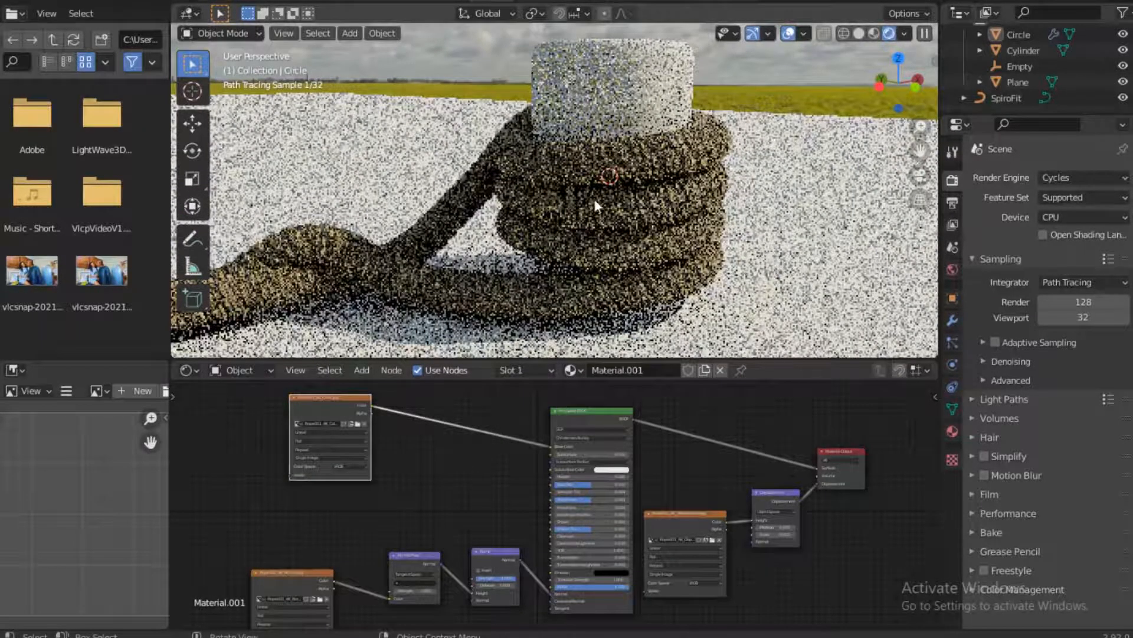
{"action": "scroll", "coordinate": [597, 194], "scroll_direction": "down", "scroll_amount": 3}
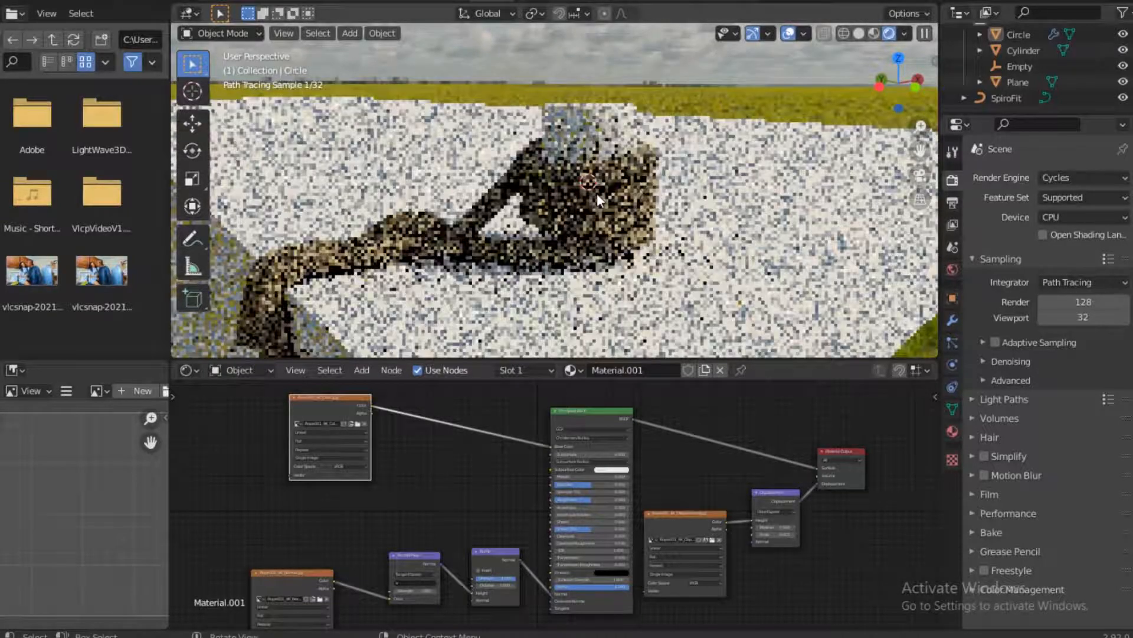
{"action": "left_click_drag", "start_coordinate": [344, 398], "coordinate": [317, 357]}
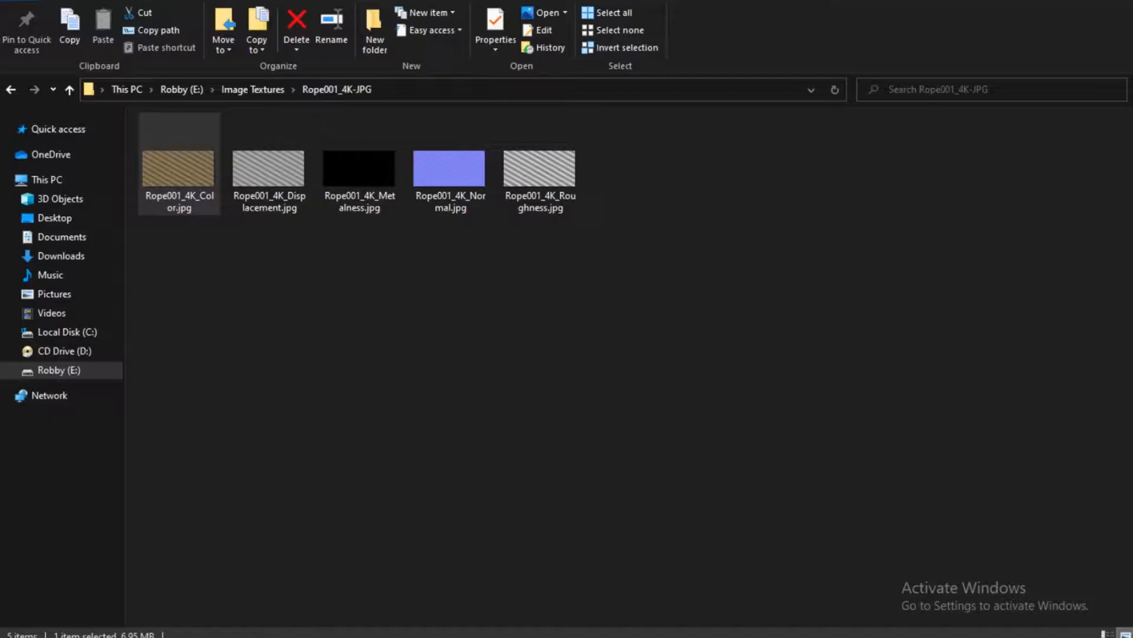
Bring Rope001_4K_Roughness.jpg from the File Explorer texture folder into the node tree and place it before the Principled BSDF
{"action": "left_click", "coordinate": [179, 171]}
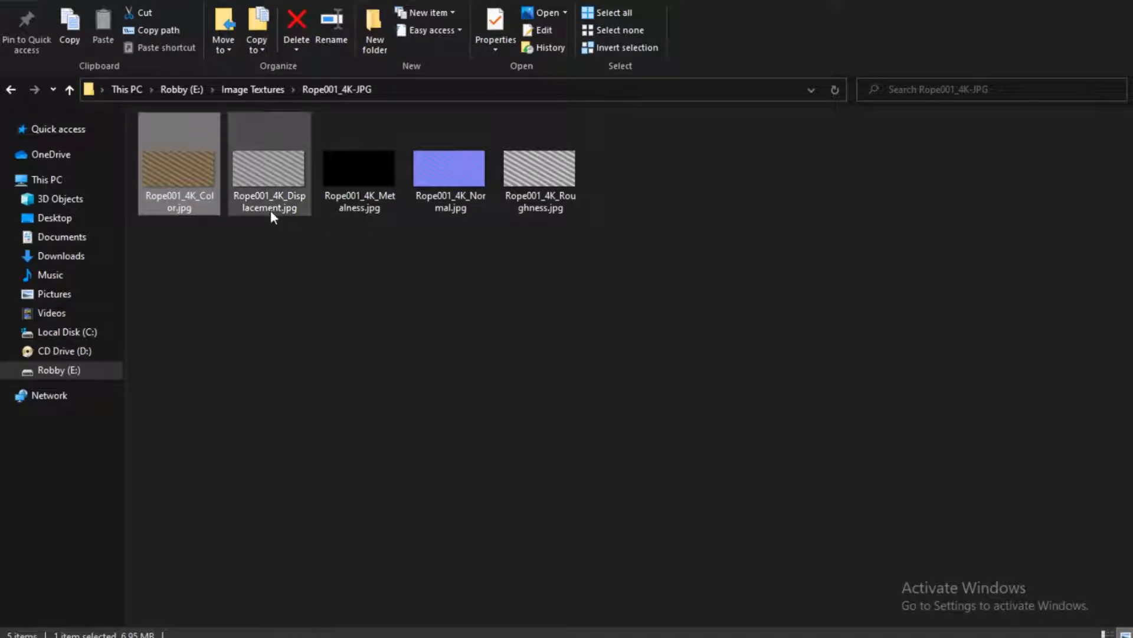
{"action": "left_click", "coordinate": [552, 179]}
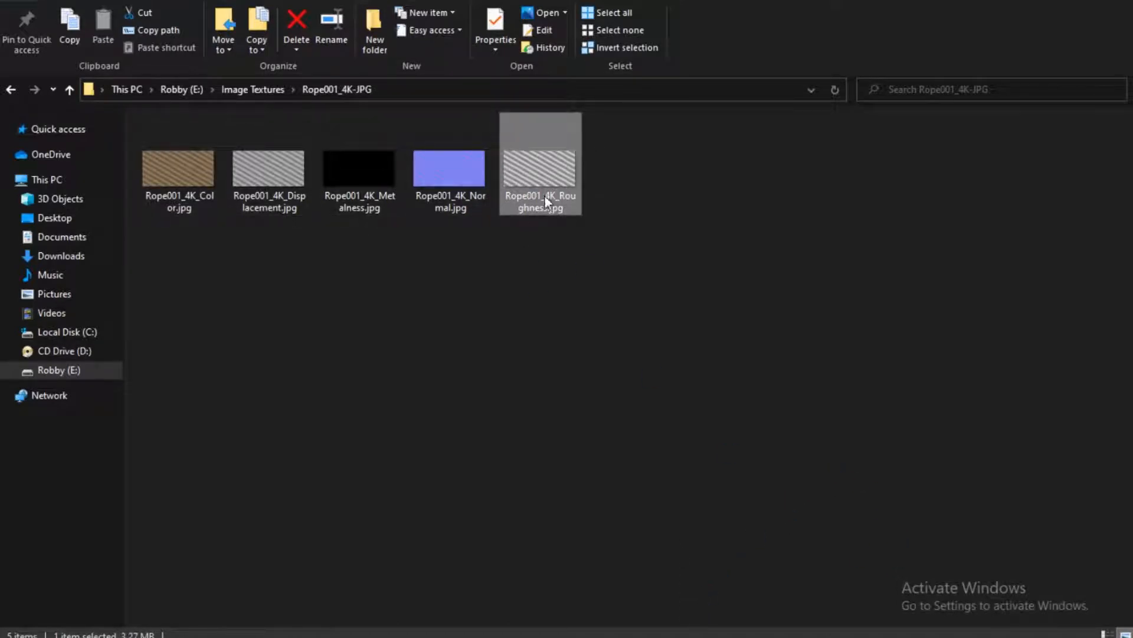
{"action": "left_click_drag", "start_coordinate": [543, 230], "coordinate": [526, 203]}
{"action": "left_click_drag", "start_coordinate": [540, 165], "coordinate": [663, 633]}
{"action": "left_click_drag", "start_coordinate": [346, 441], "coordinate": [387, 453]}
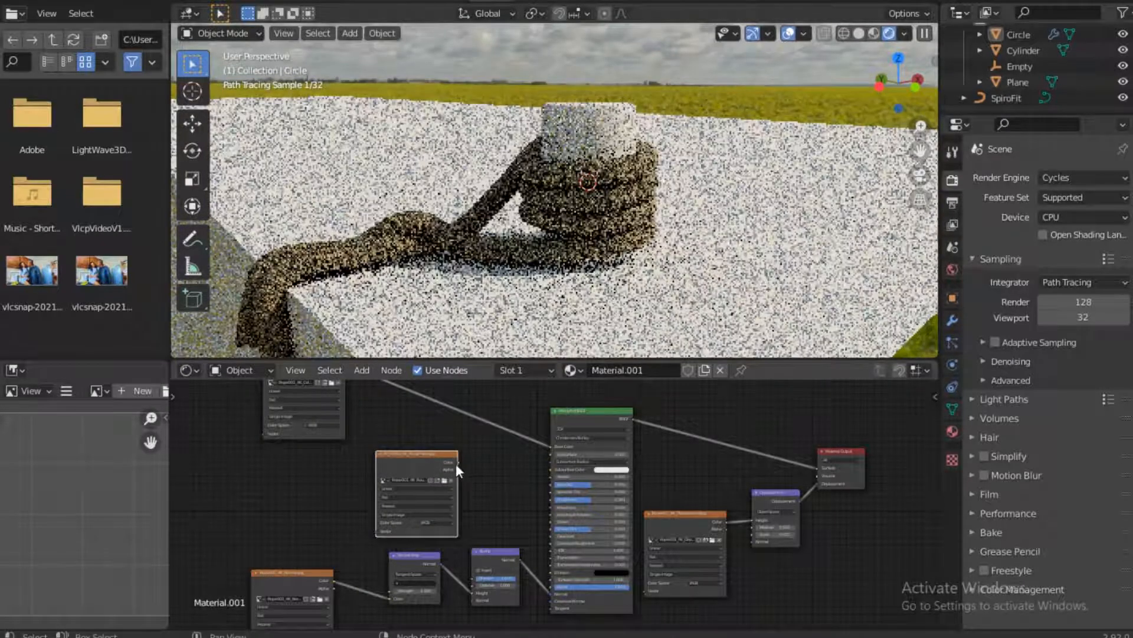
Connect the roughness texture's Color output to the Principled BSDF's Roughness input and move the texture node farther from the shader
{"action": "left_click_drag", "start_coordinate": [458, 463], "coordinate": [554, 499]}
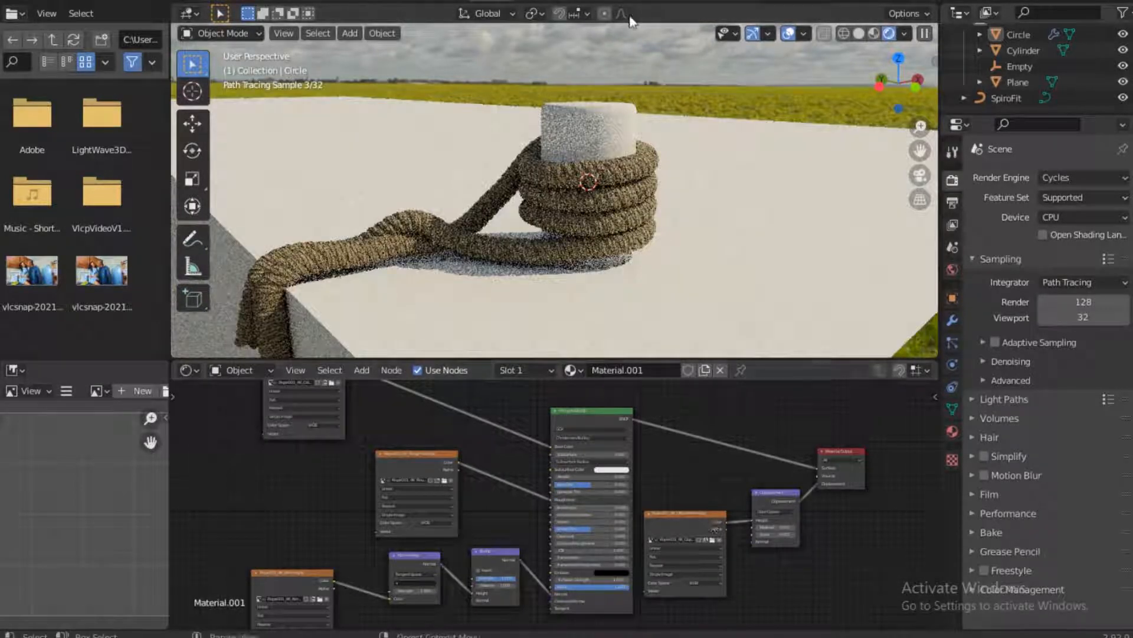
{"action": "left_click", "coordinate": [495, 491]}
{"action": "left_click_drag", "start_coordinate": [427, 453], "coordinate": [222, 407]}
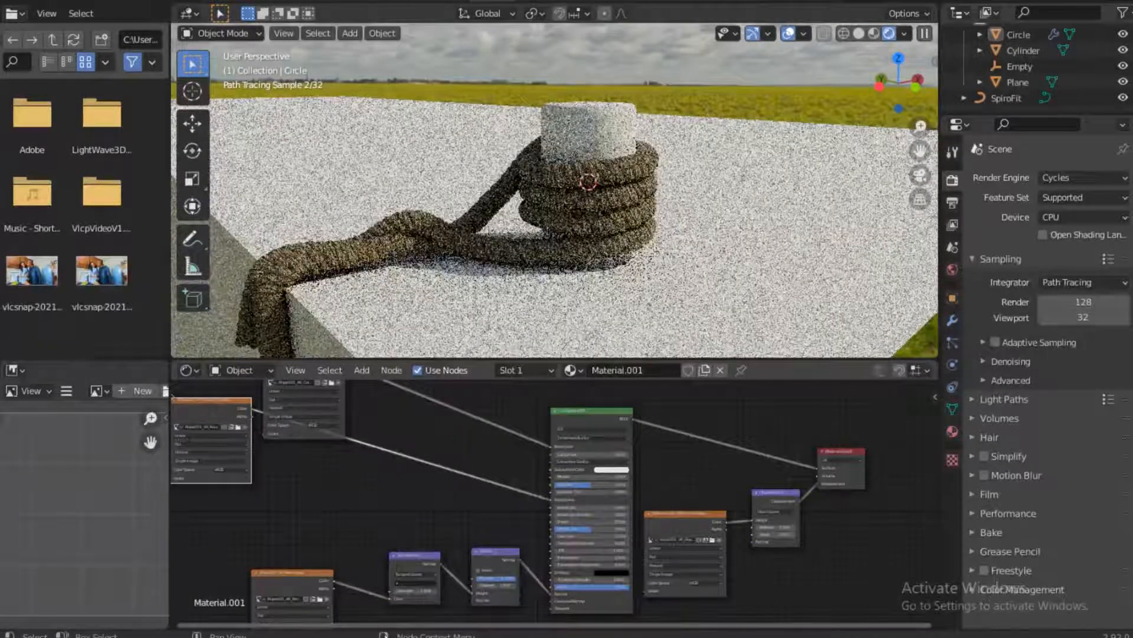
{"action": "key", "text": "alt+Tab"}
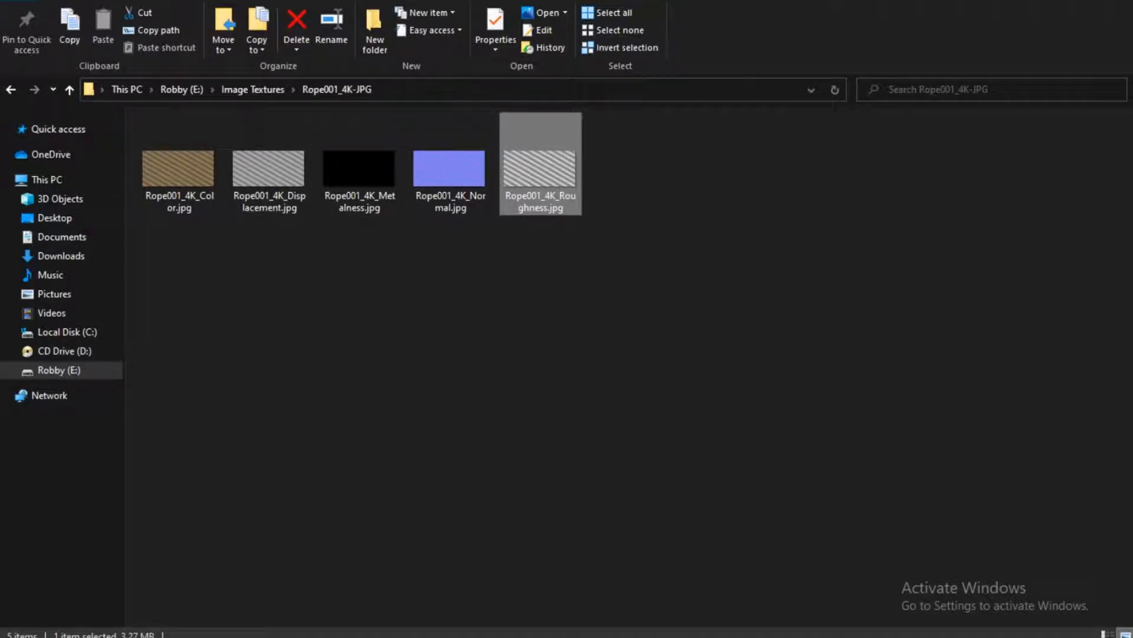
{"action": "key", "text": "alt+Tab"}
{"action": "key", "text": "F3"}
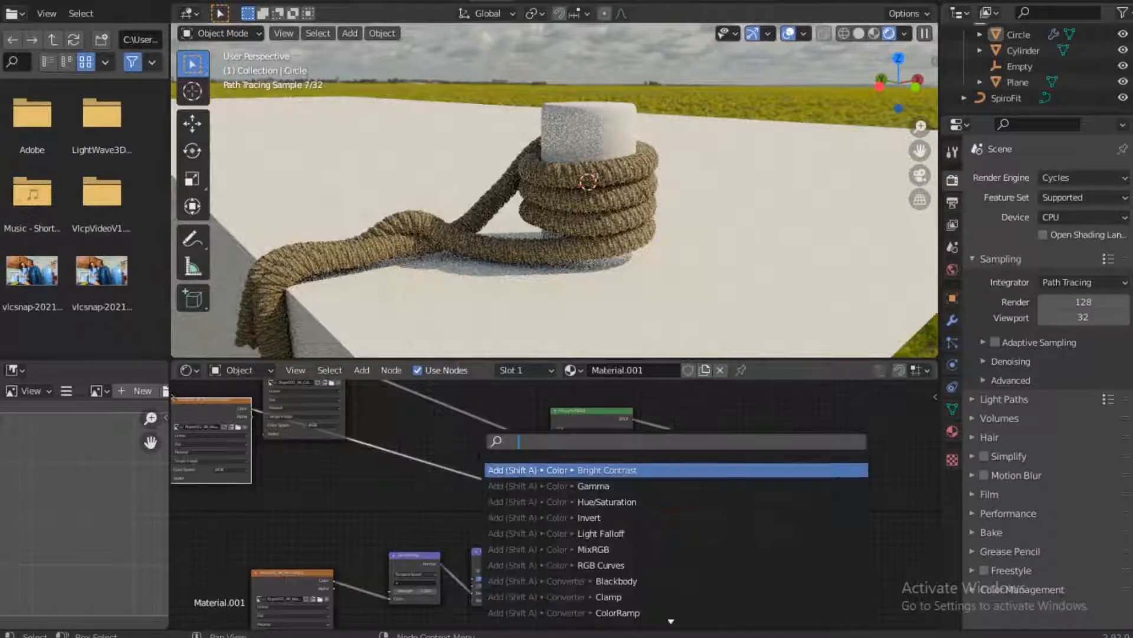
{"action": "key", "text": "Escape"}
Disconnect the roughness texture from the Principled BSDF and set the shader's Roughness to 1.000
{"action": "middle_click_drag", "start_coordinate": [490, 526], "coordinate": [496, 530]}
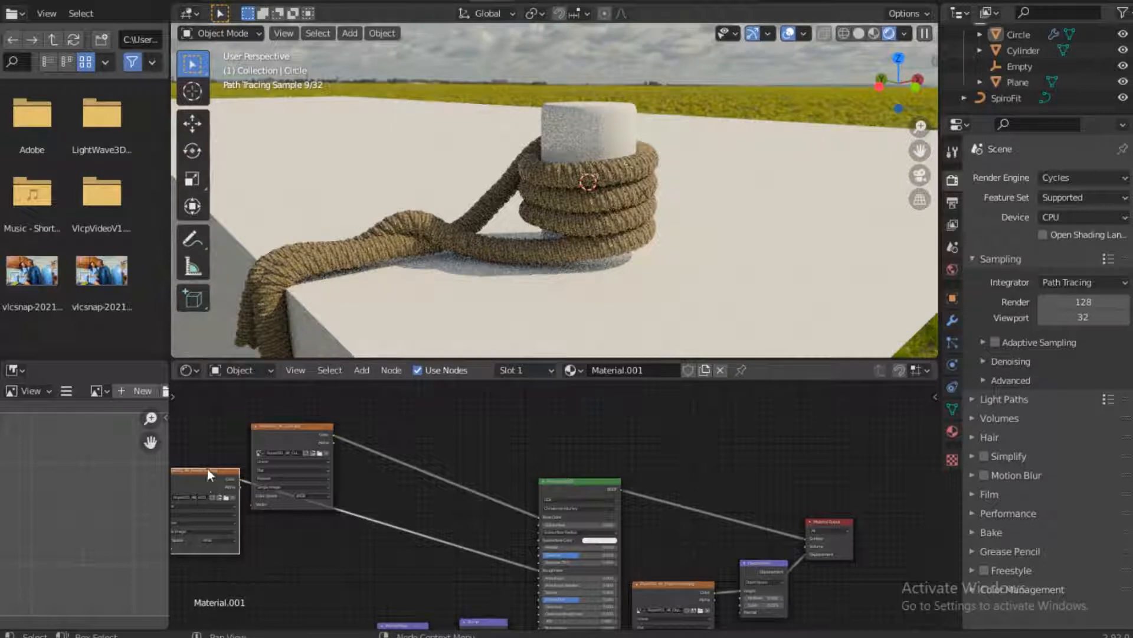
{"action": "left_click_drag", "start_coordinate": [207, 469], "coordinate": [380, 491]}
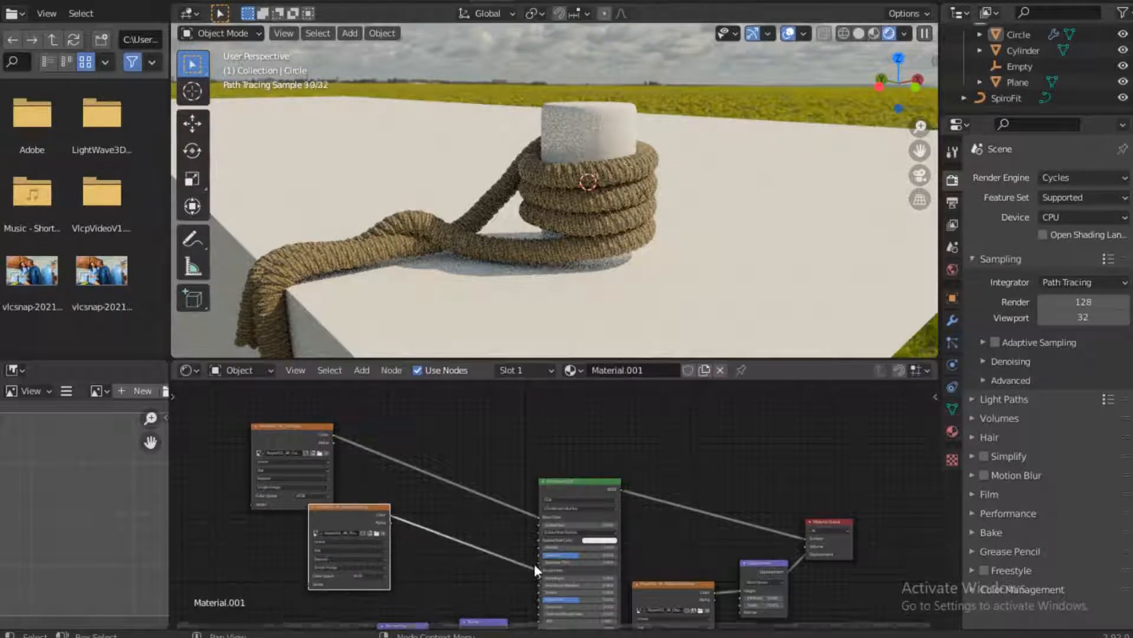
{"action": "left_click_drag", "start_coordinate": [534, 565], "coordinate": [615, 563]}
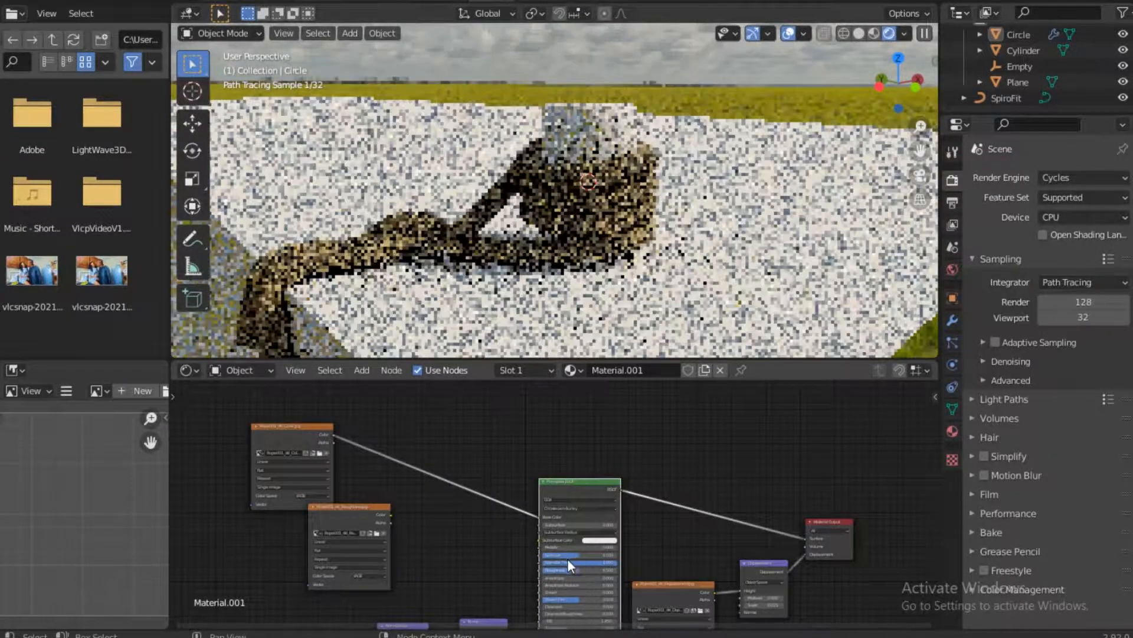
{"action": "key", "text": "g"}
{"action": "left_click", "coordinate": [525, 548]}
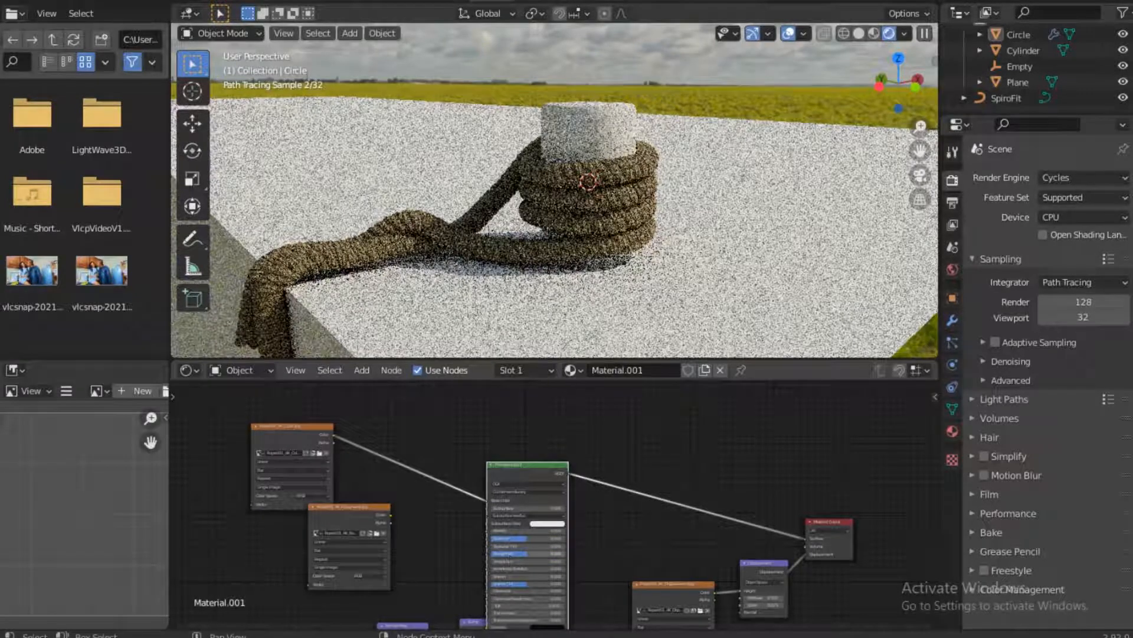
{"action": "left_click_drag", "start_coordinate": [527, 554], "coordinate": [566, 553]}
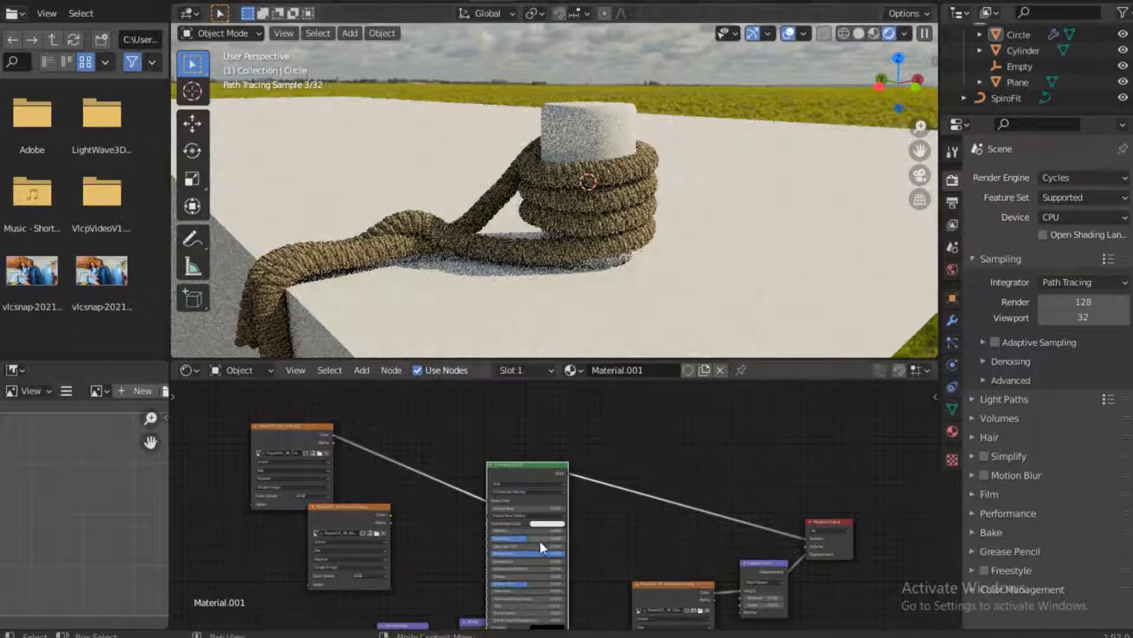
Delete the unconnected roughness texture node from the node tree
{"action": "middle_click_drag", "start_coordinate": [559, 560], "coordinate": [579, 497]}
{"action": "left_click_drag", "start_coordinate": [273, 562], "coordinate": [494, 597]}
{"action": "left_click_drag", "start_coordinate": [484, 554], "coordinate": [396, 560]}
{"action": "middle_click_drag", "start_coordinate": [458, 467], "coordinate": [475, 533]}
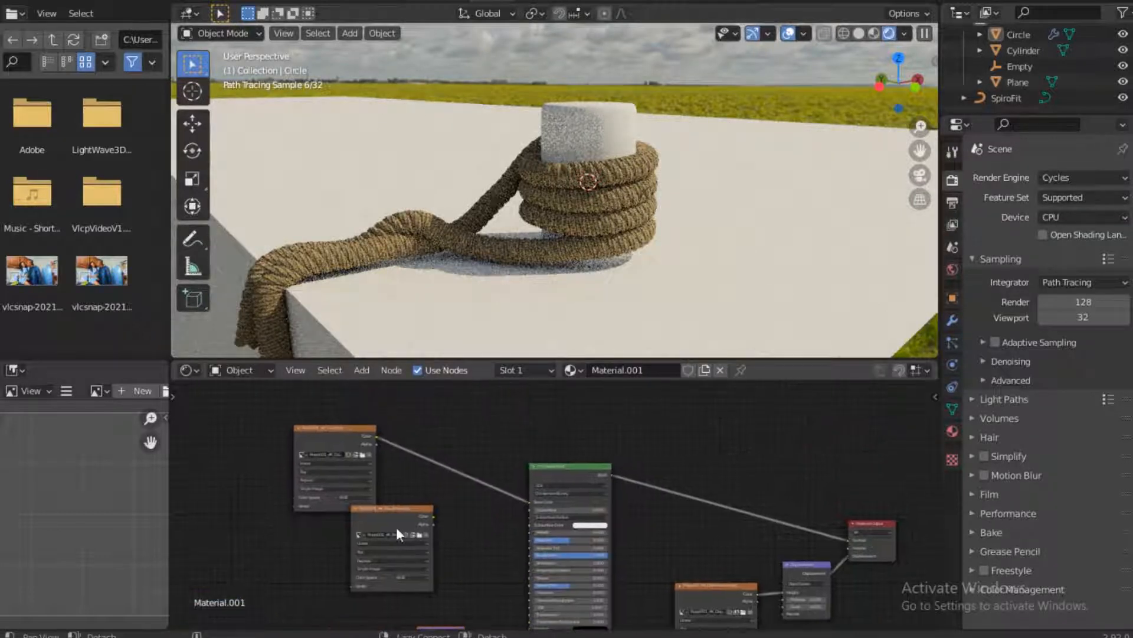
{"action": "left_click_drag", "start_coordinate": [395, 526], "coordinate": [343, 551]}
{"action": "key", "text": "x"}
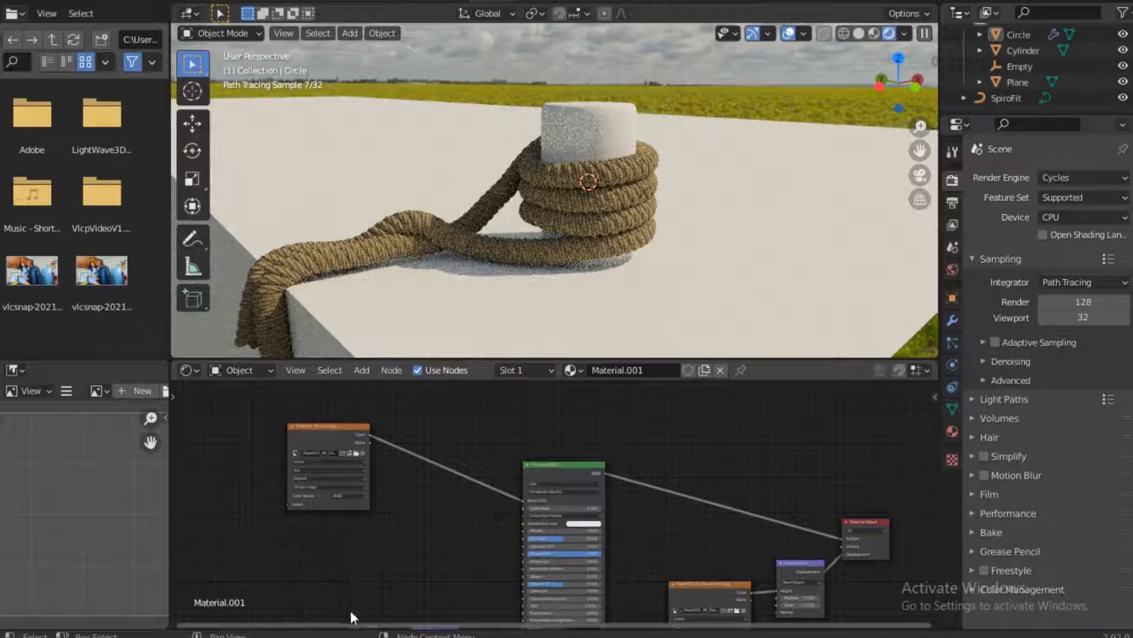
Examine the coiled rope's rendered surface up close along with the Displacement node's Midlevel and Scale settings
{"action": "middle_click_drag", "start_coordinate": [356, 583], "coordinate": [375, 544]}
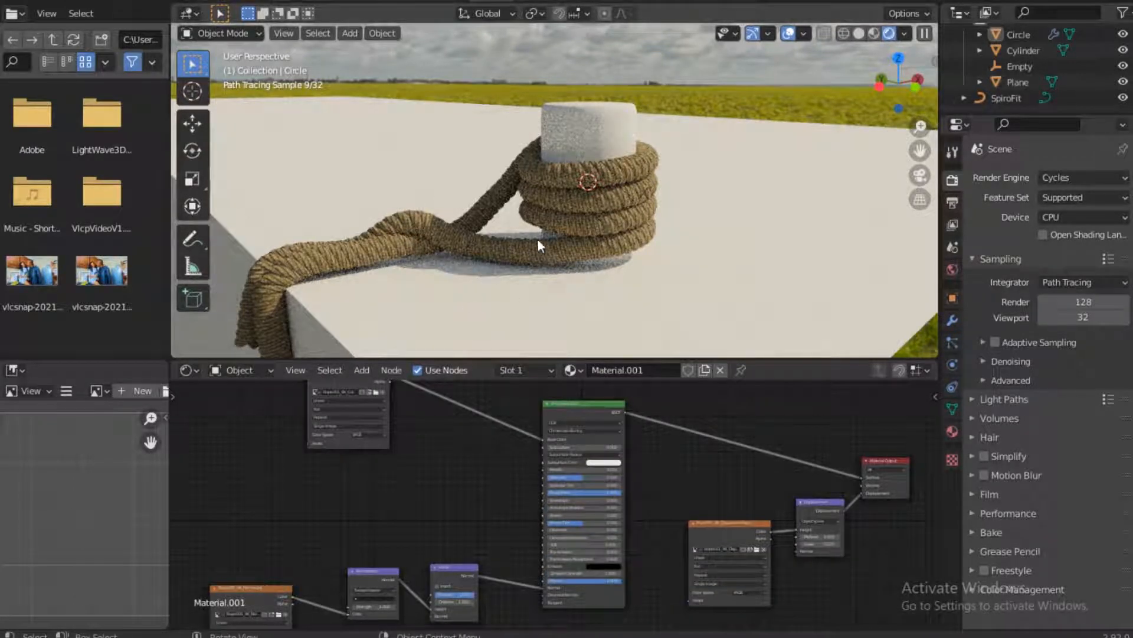
{"action": "scroll", "coordinate": [635, 196], "scroll_direction": "up", "scroll_amount": 4}
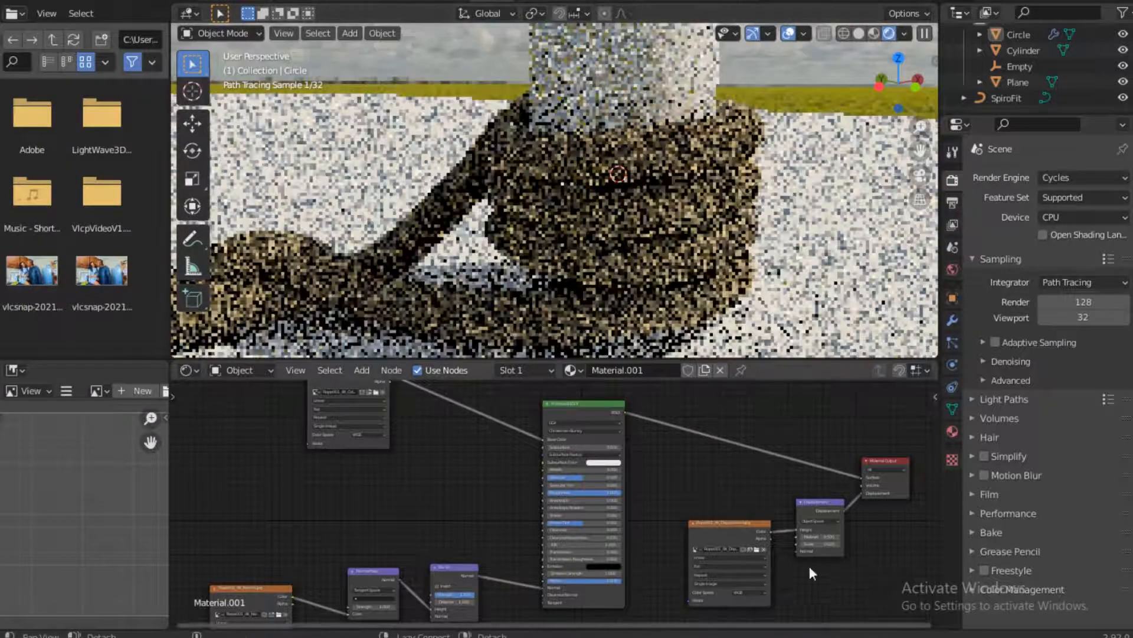
{"action": "mouse_move", "coordinate": [730, 548]}
{"action": "middle_mouse_down"}
{"action": "mouse_move", "coordinate": [626, 564]}
{"action": "mouse_move", "coordinate": [537, 534]}
{"action": "middle_mouse_up"}
{"action": "scroll", "coordinate": [649, 529], "scroll_direction": "up", "scroll_amount": 3}
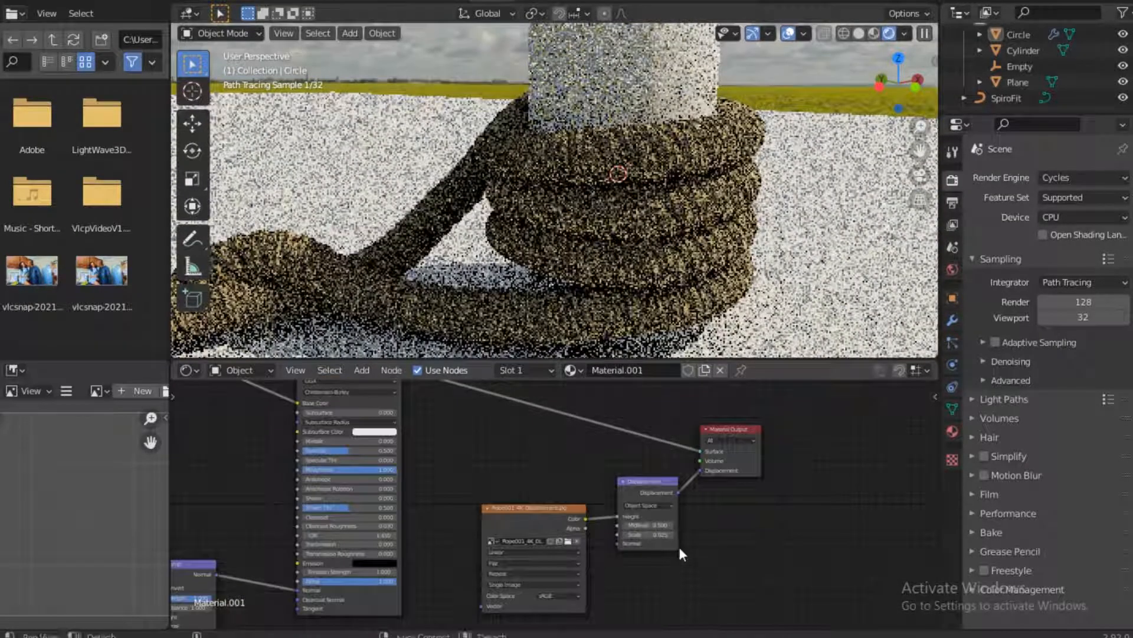
{"action": "scroll", "coordinate": [682, 547], "scroll_direction": "up", "scroll_amount": 4}
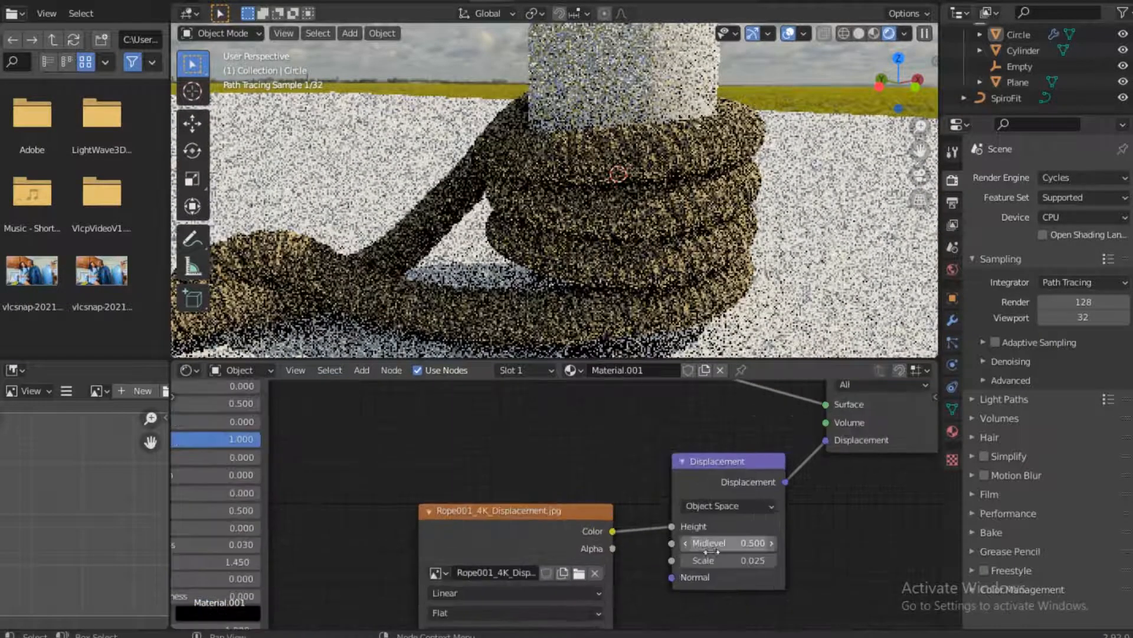
{"action": "middle_click_drag", "start_coordinate": [703, 553], "coordinate": [522, 531]}
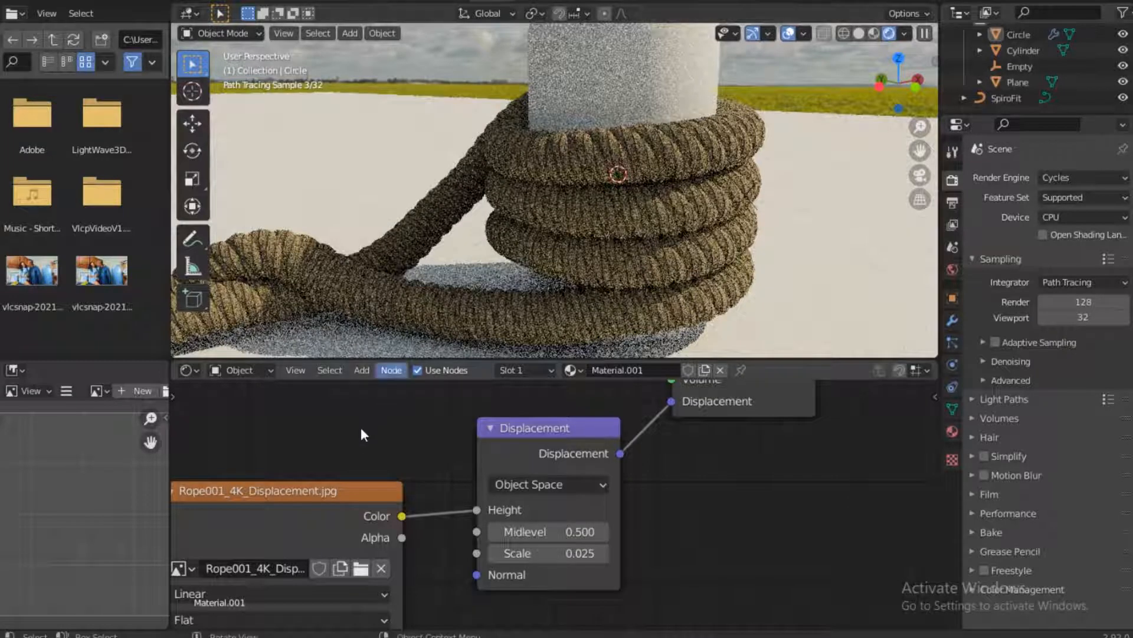
Rotate the rope's UV layout to a steep diagonal over the displacement image and scale it by about 0.68
{"action": "scroll", "coordinate": [356, 434], "scroll_direction": "down", "scroll_amount": 2}
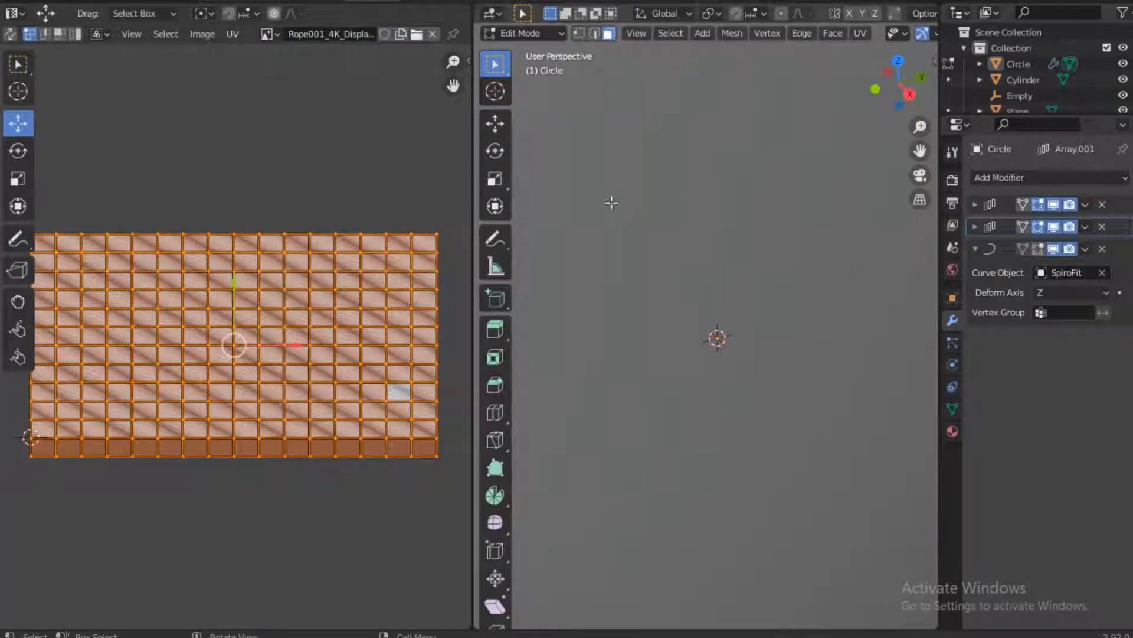
{"action": "scroll", "coordinate": [433, 341], "scroll_direction": "down", "scroll_amount": 5}
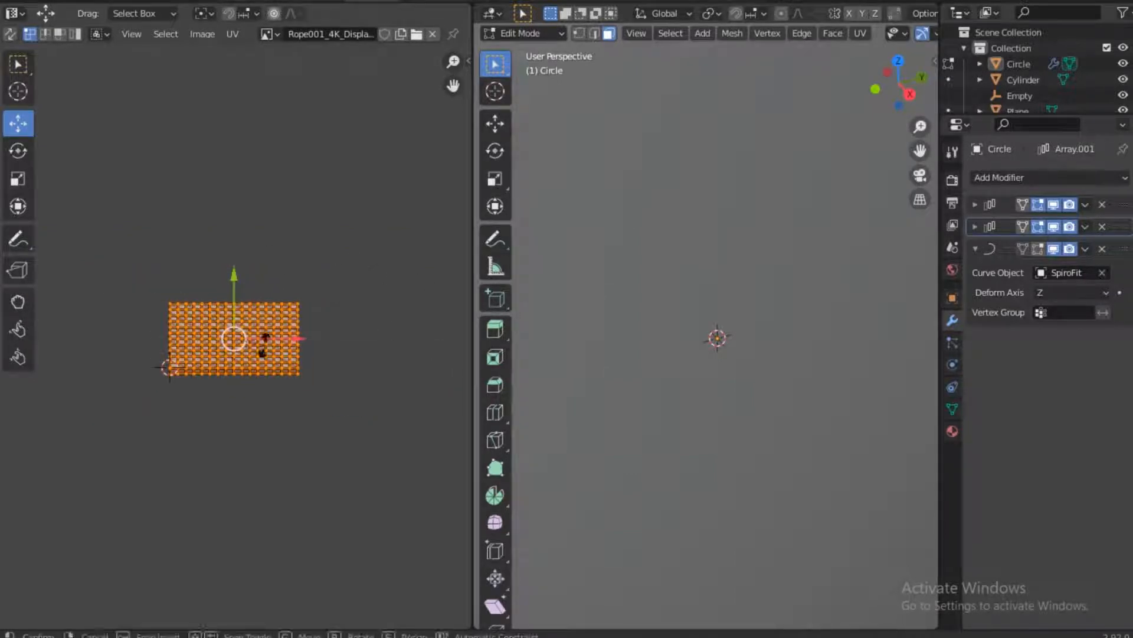
{"action": "key", "text": "r"}
{"action": "left_click", "coordinate": [258, 319]}
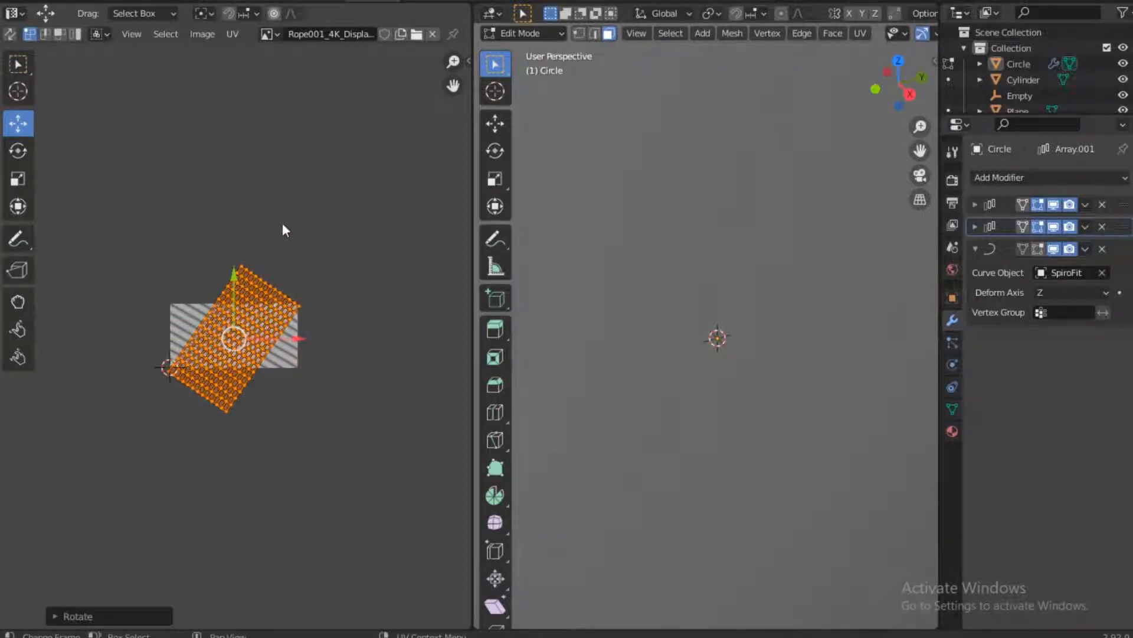
{"action": "key", "text": "s"}
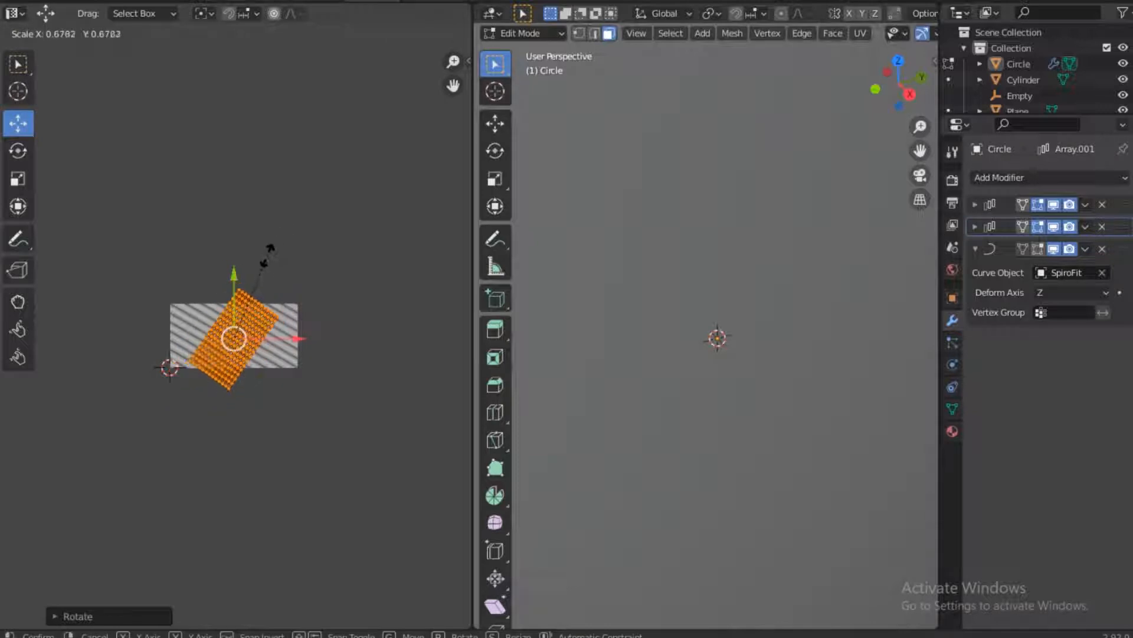
{"action": "left_click", "coordinate": [267, 257]}
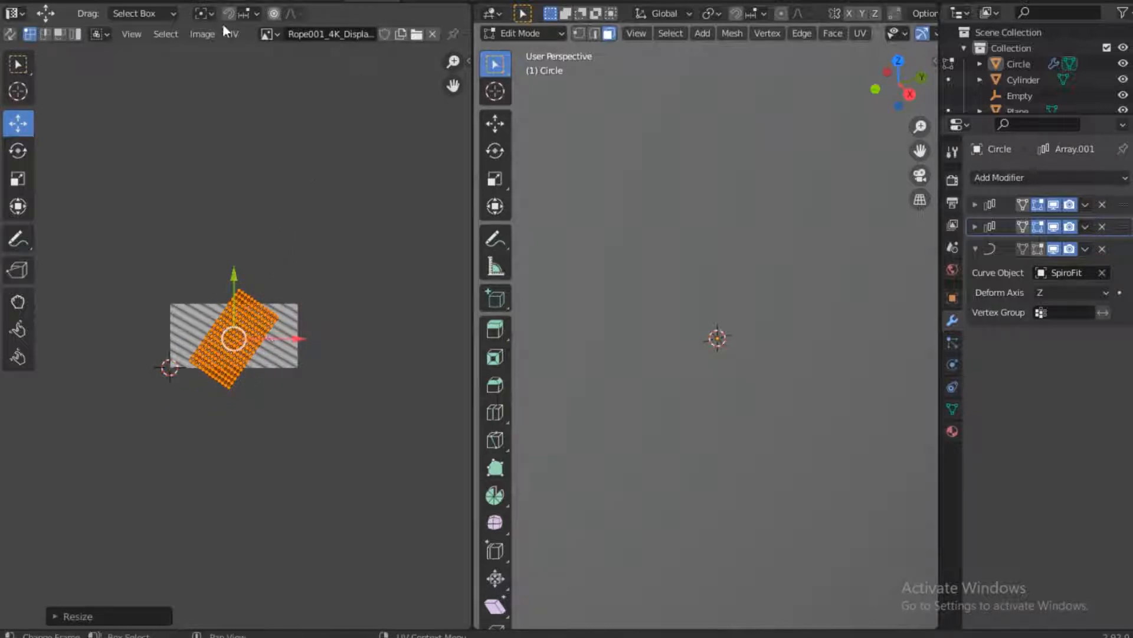
{"action": "left_click", "coordinate": [217, 2]}
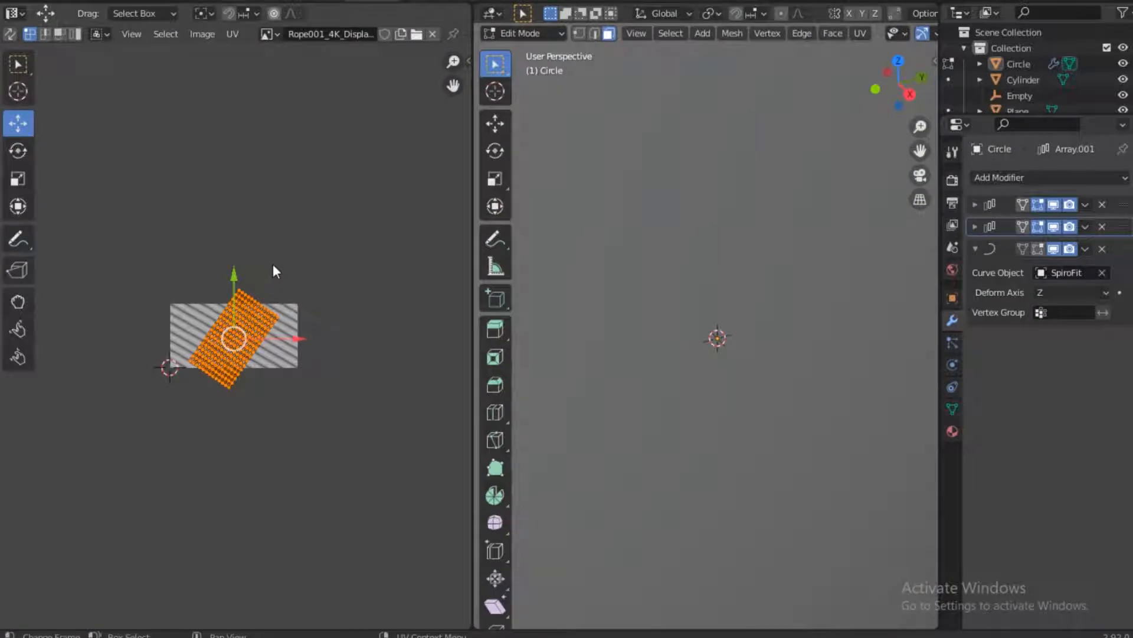
Rotate the reduced UV layout closer to horizontal, leaving it slightly tilted over the displacement image
{"action": "key", "text": "r"}
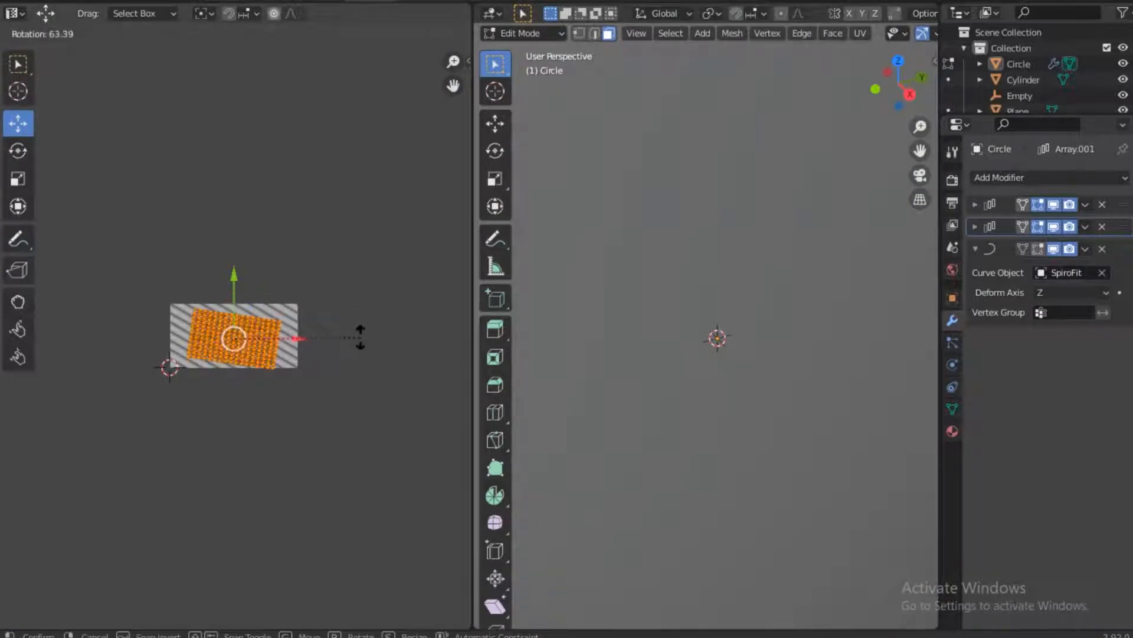
{"action": "left_click", "coordinate": [354, 325]}
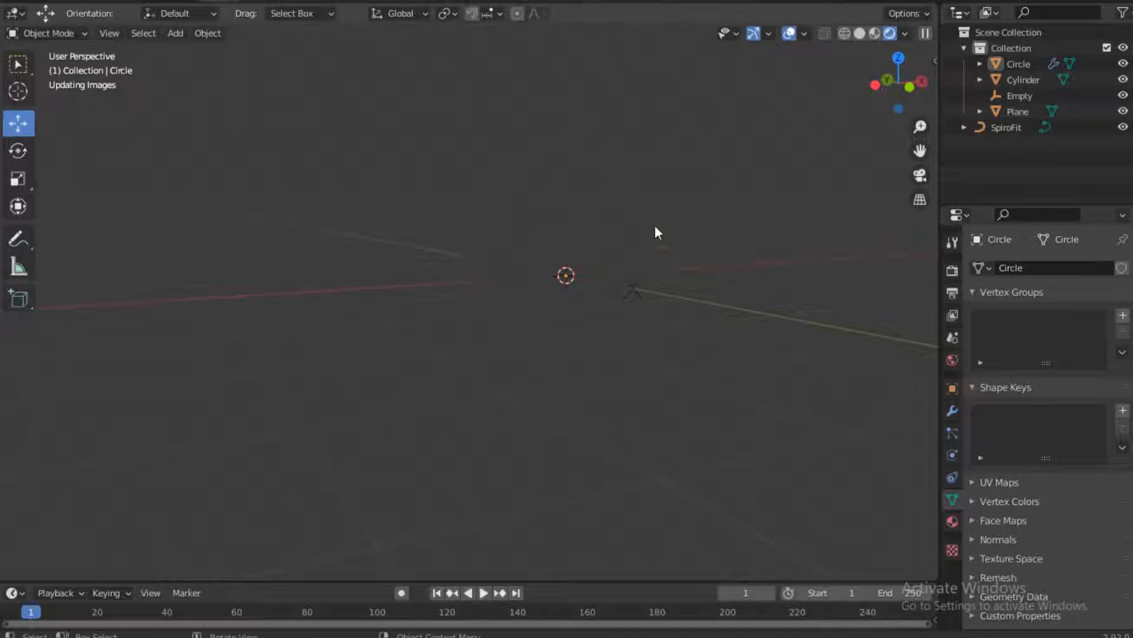
{"action": "scroll", "coordinate": [657, 231], "scroll_direction": "up", "scroll_amount": 3}
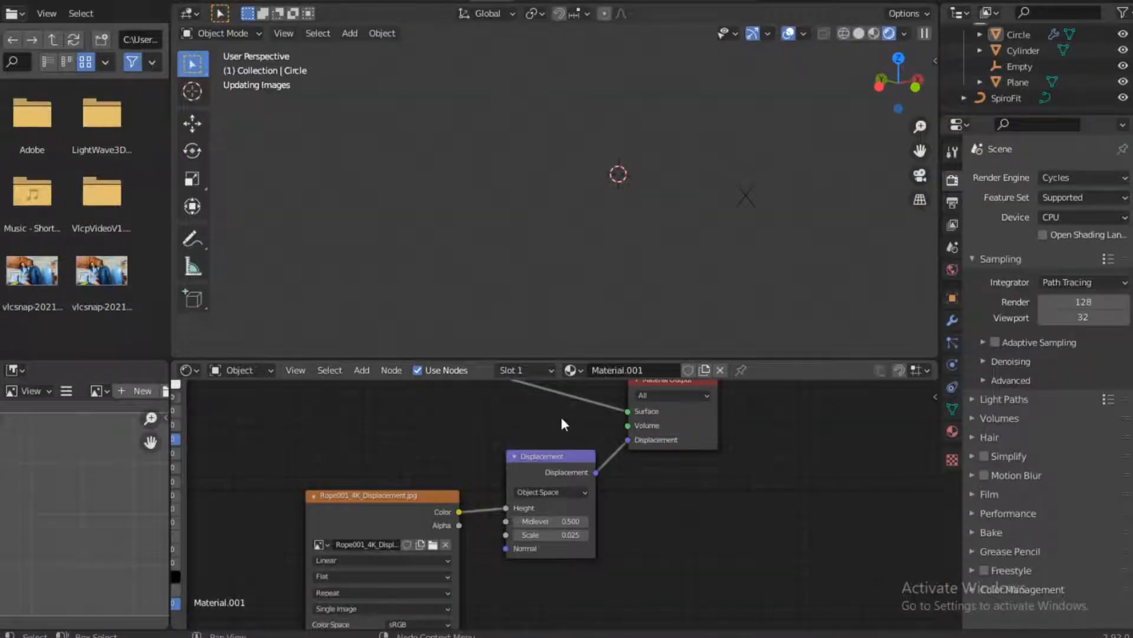
Disconnect the color texture from the Principled BSDF's Base Color and inspect the rope's surface detail without it
{"action": "middle_click_drag", "start_coordinate": [563, 448], "coordinate": [541, 630]}
{"action": "scroll", "coordinate": [477, 512], "scroll_direction": "down", "scroll_amount": 9}
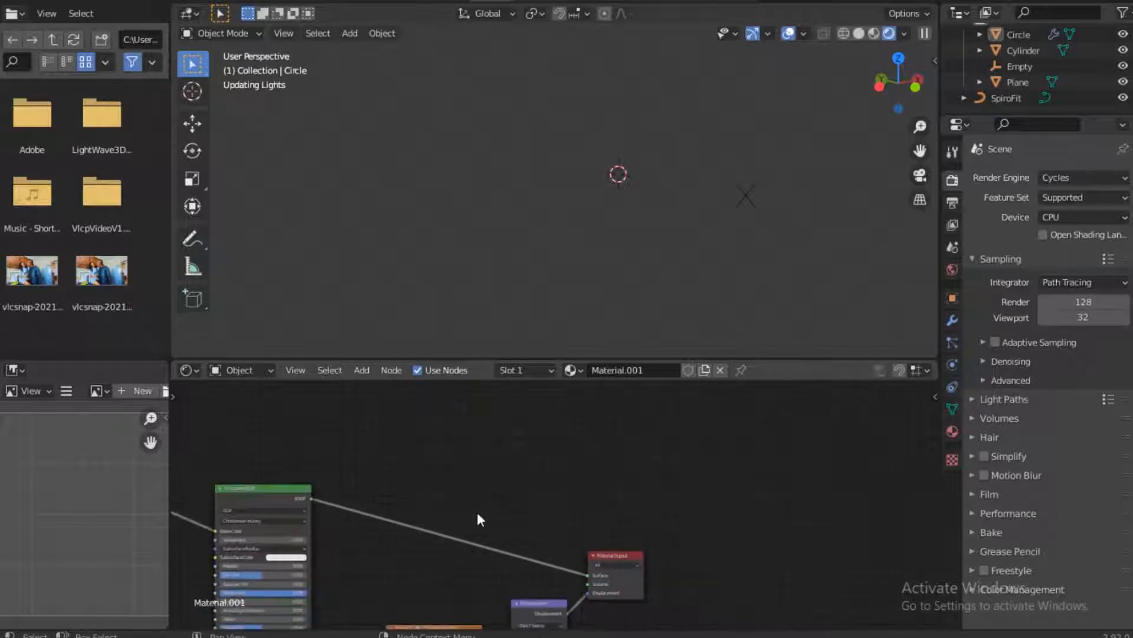
{"action": "middle_click_drag", "start_coordinate": [376, 503], "coordinate": [559, 460]}
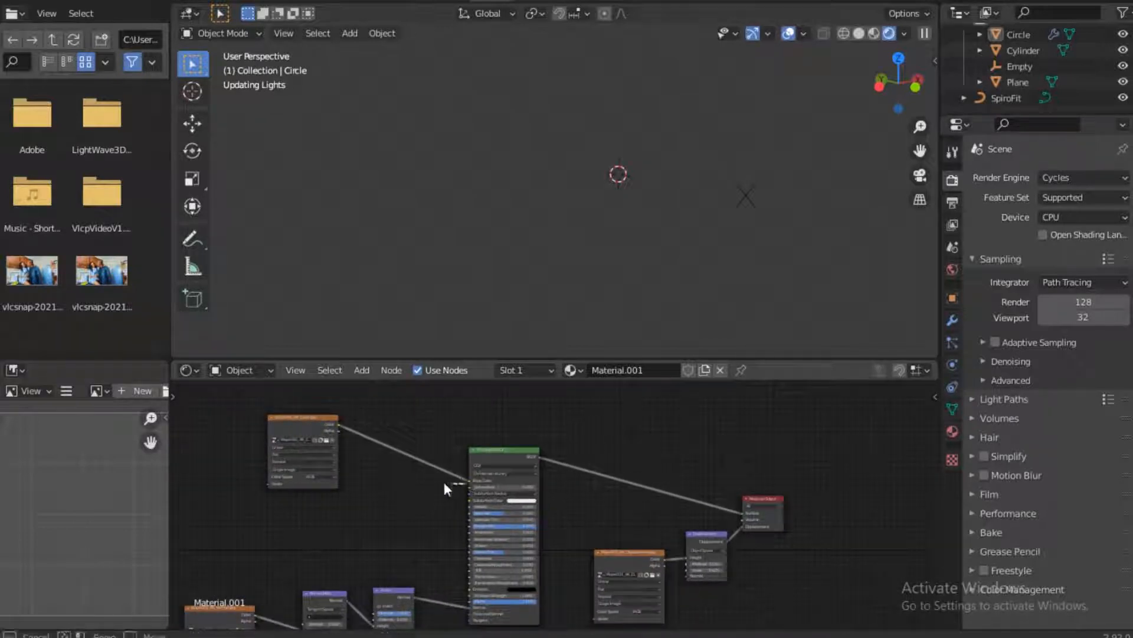
{"action": "left_click_drag", "start_coordinate": [467, 485], "coordinate": [437, 454]}
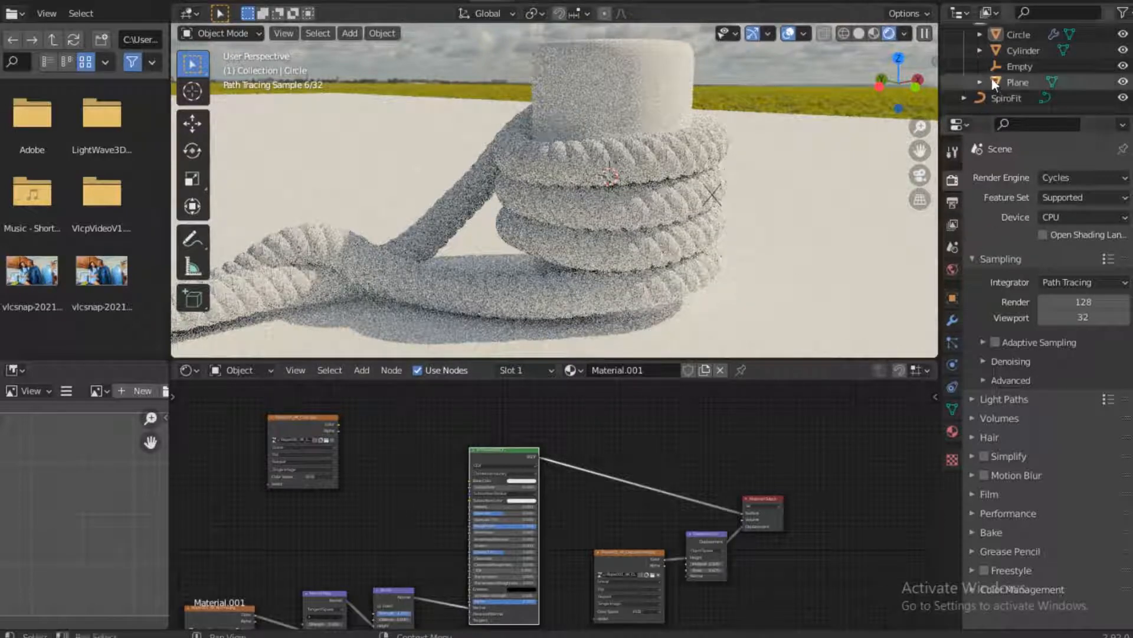
{"action": "scroll", "coordinate": [629, 198], "scroll_direction": "down", "scroll_amount": 2}
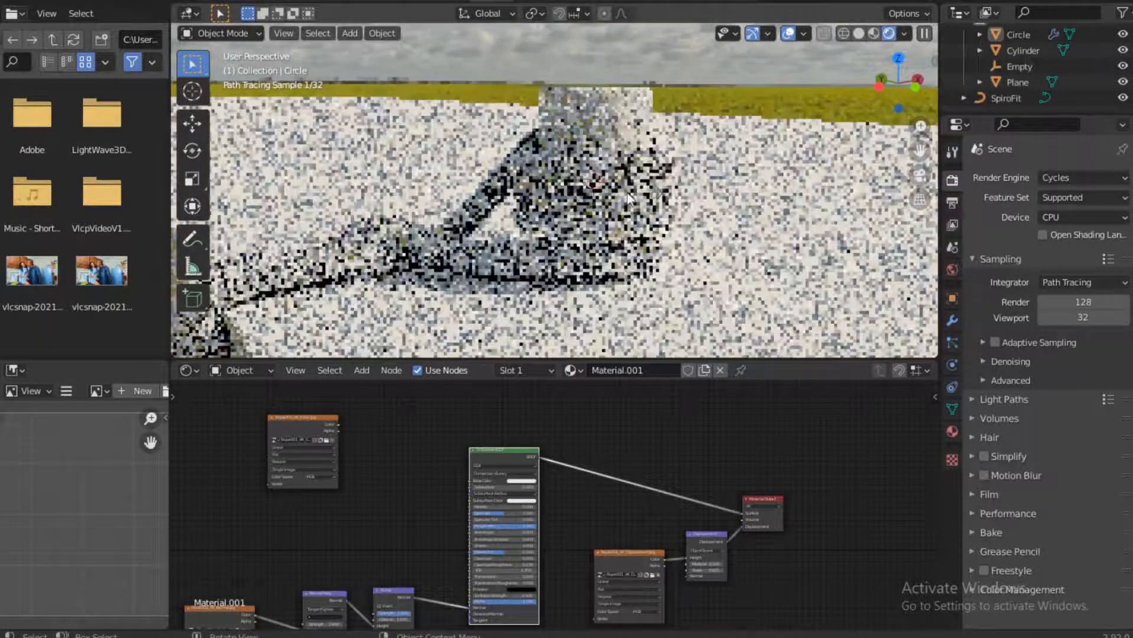
{"action": "scroll", "coordinate": [629, 198], "scroll_direction": "down", "scroll_amount": 1}
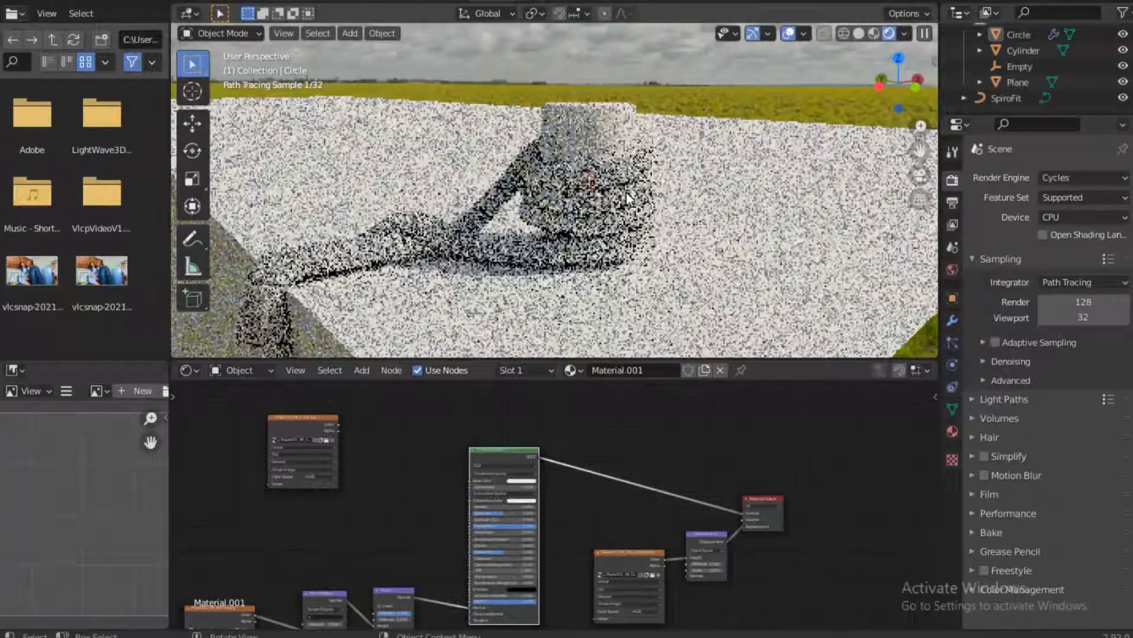
{"action": "scroll", "coordinate": [628, 199], "scroll_direction": "up", "scroll_amount": 2}
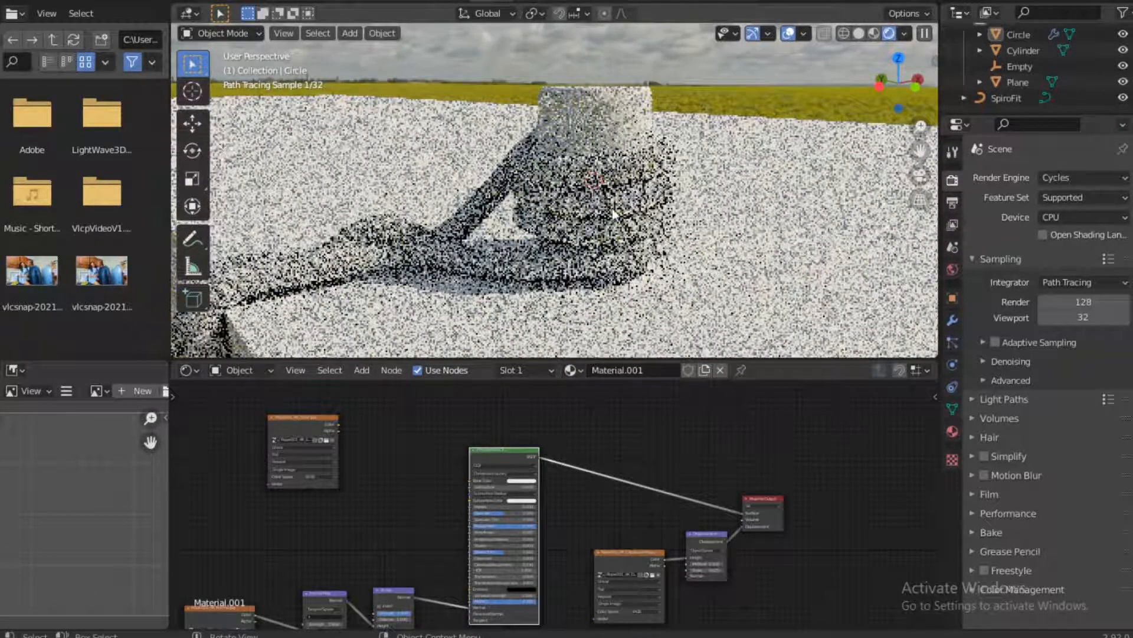
{"action": "scroll", "coordinate": [667, 202], "scroll_direction": "up", "scroll_amount": 2}
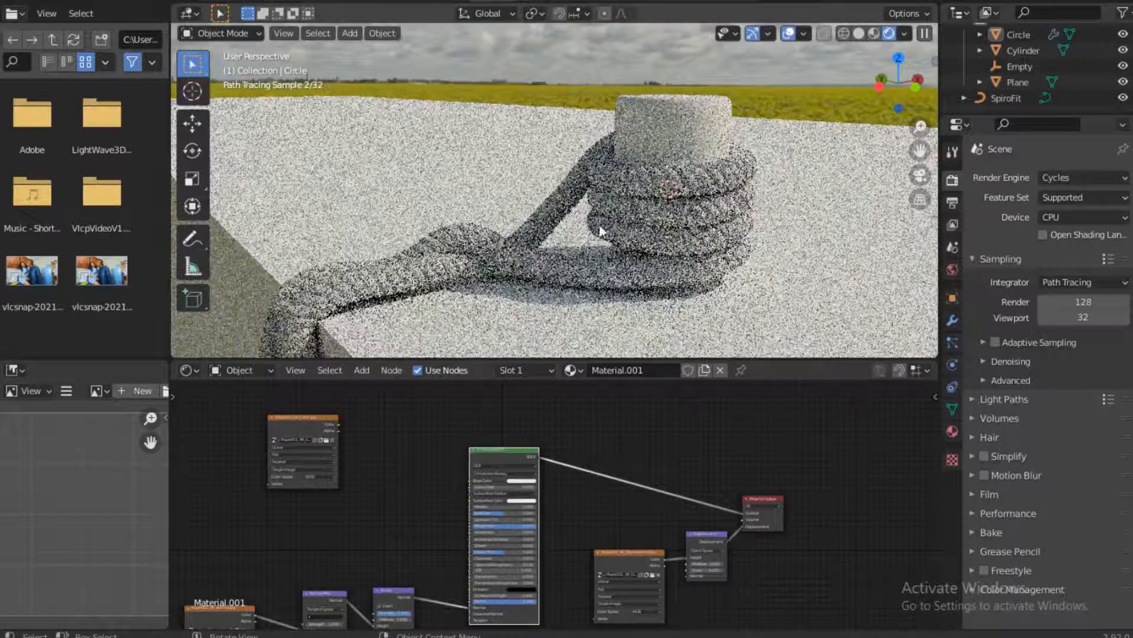
Add a camera to the scene and align it to the current view of the coiled rope
{"action": "key", "text": "shift+a"}
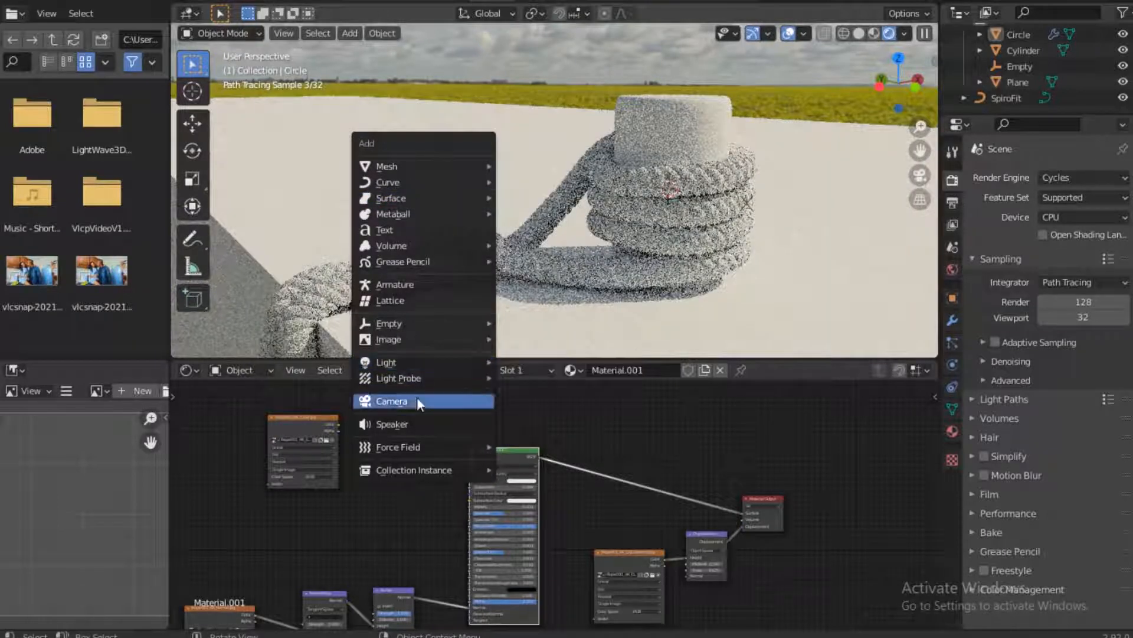
{"action": "key", "text": "Return"}
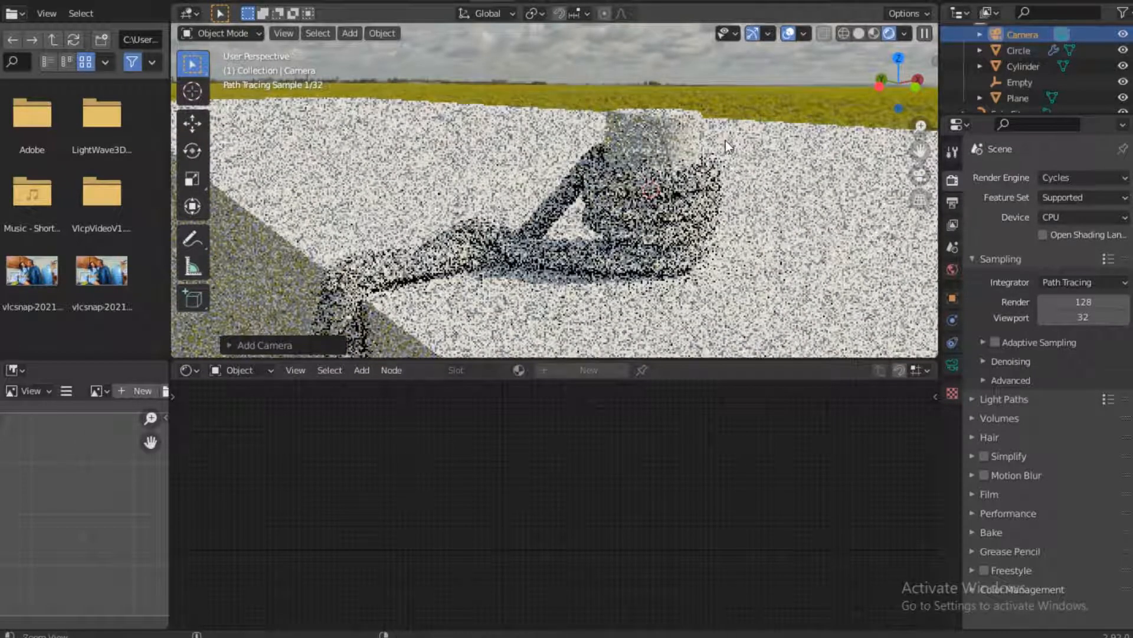
{"action": "key", "text": "ctrl+alt+KP_0"}
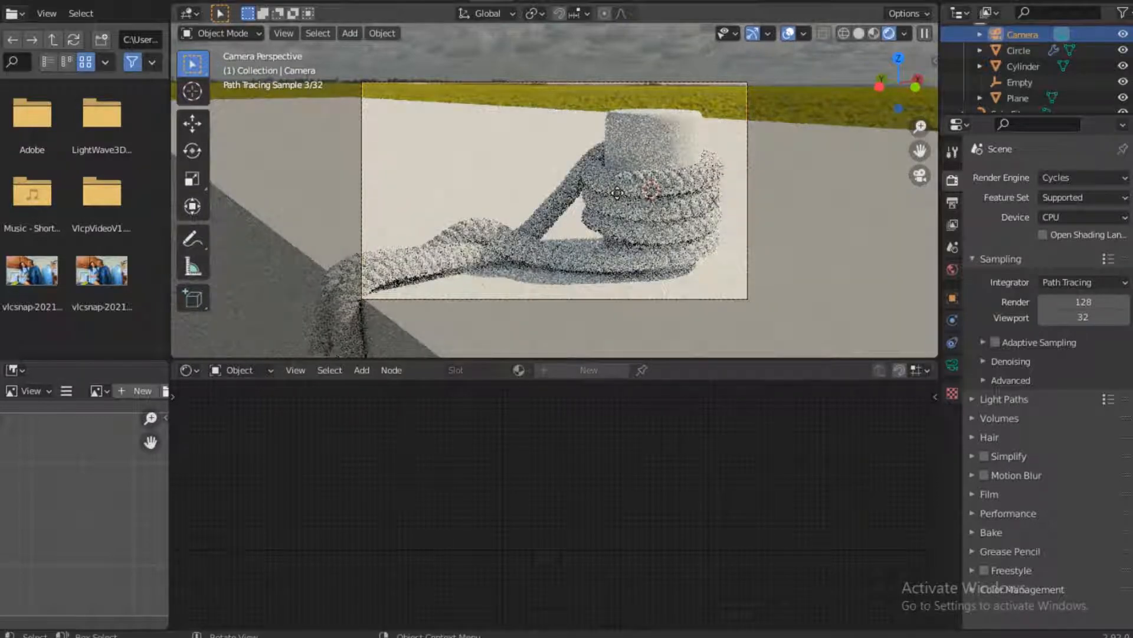
Move the camera back about 2.24 m along its local Z axis to frame more of the rope, and save the file
{"action": "key", "text": "g"}
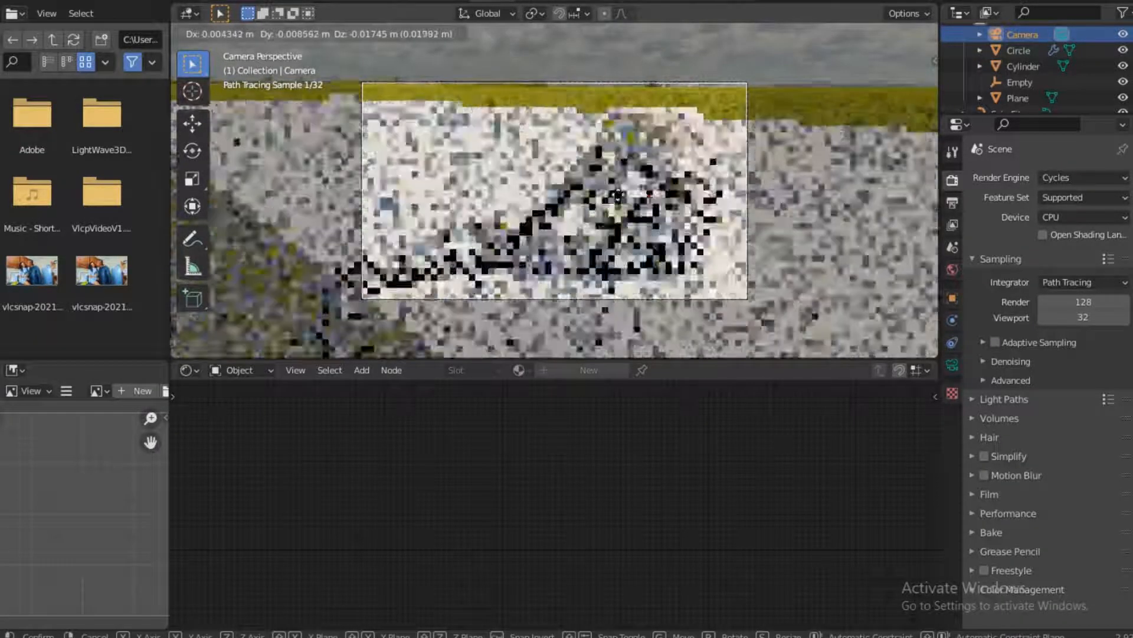
{"action": "key", "text": "z"}
{"action": "key", "text": "z"}
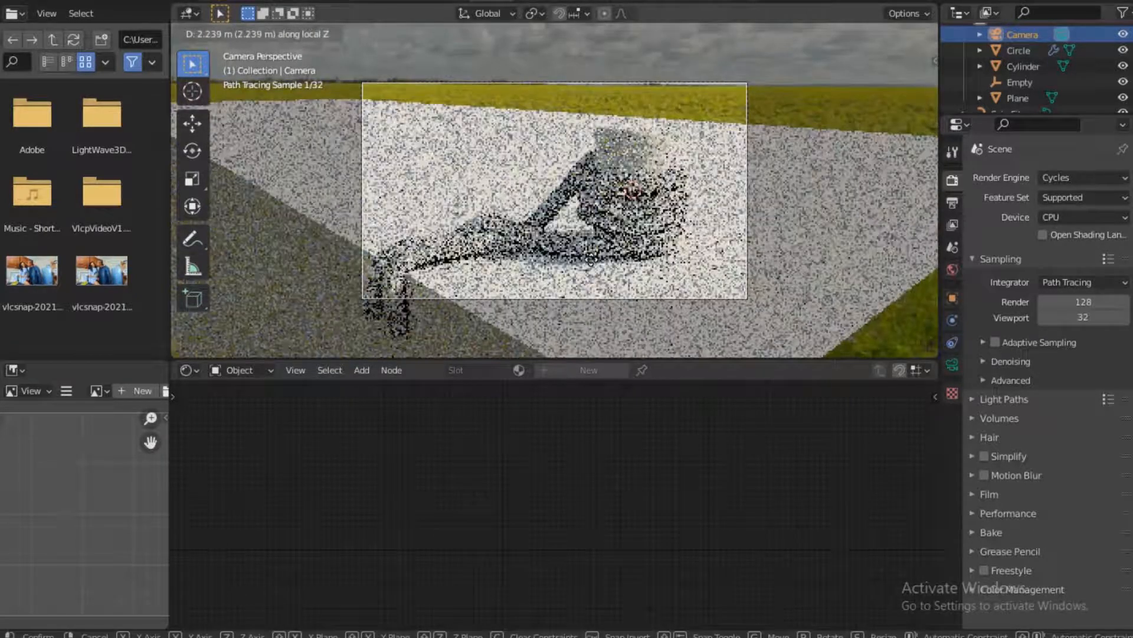
{"action": "left_click", "coordinate": [592, 261]}
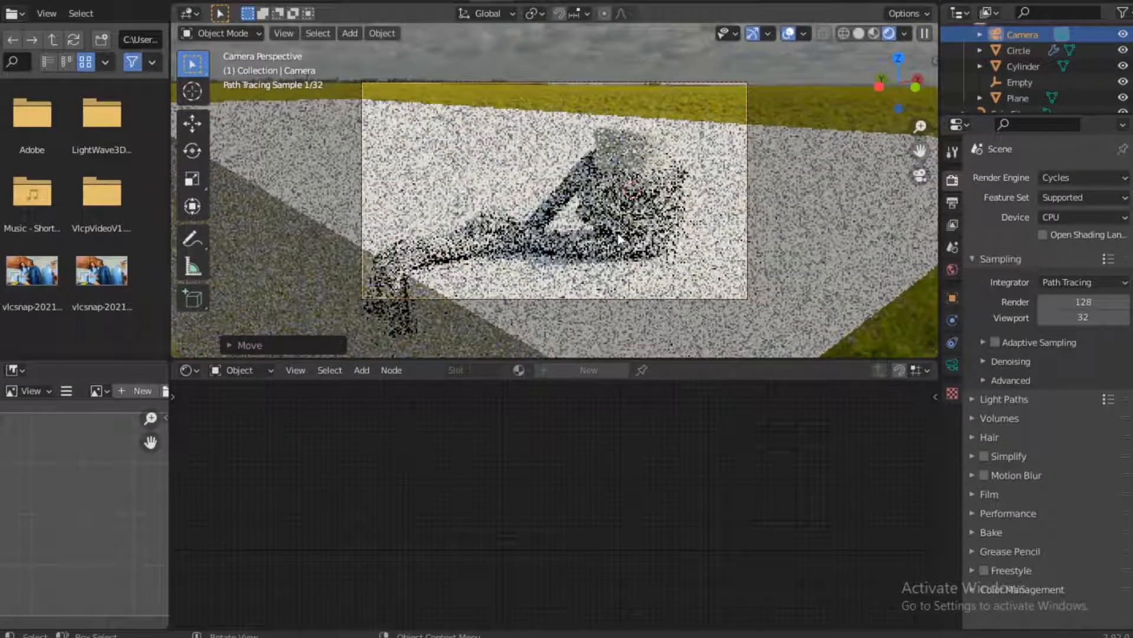
{"action": "scroll", "coordinate": [666, 196], "scroll_direction": "up", "scroll_amount": 2}
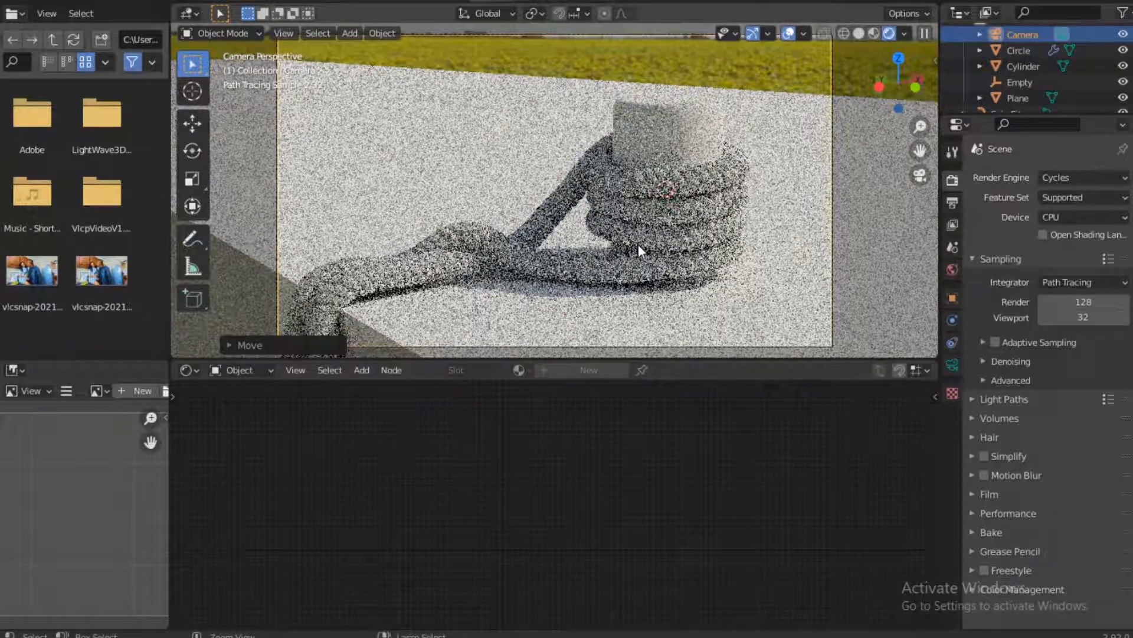
{"action": "key", "text": "ctrl+s"}
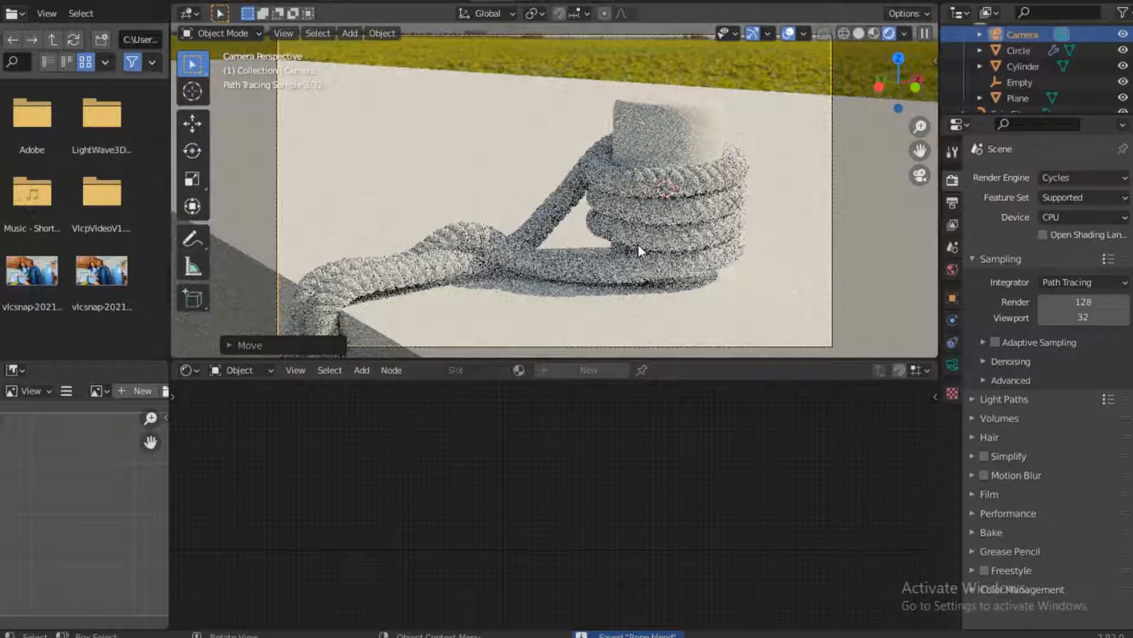